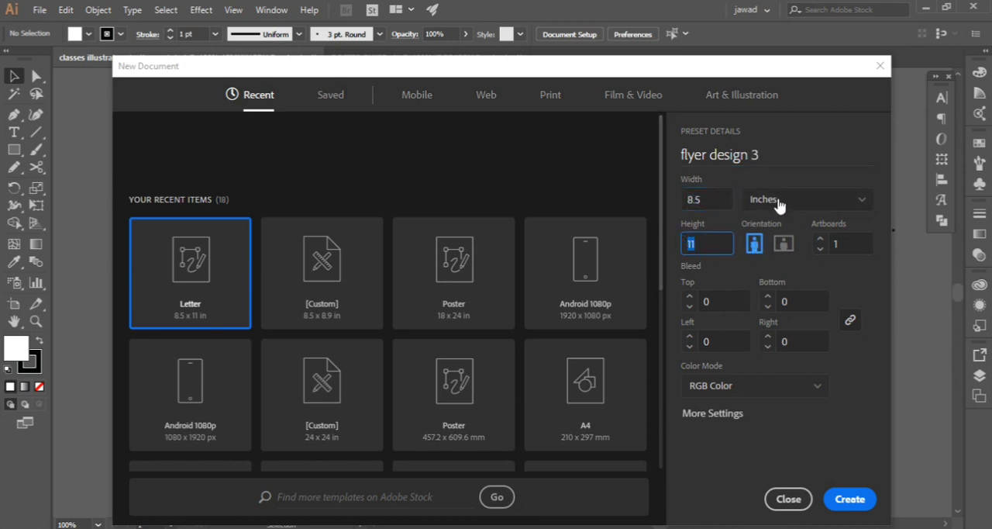
# Keep the colour mode at RGB Color and create the 8.5 x 11 inch portrait document flyer design 3
pyautogui.click(820, 392)
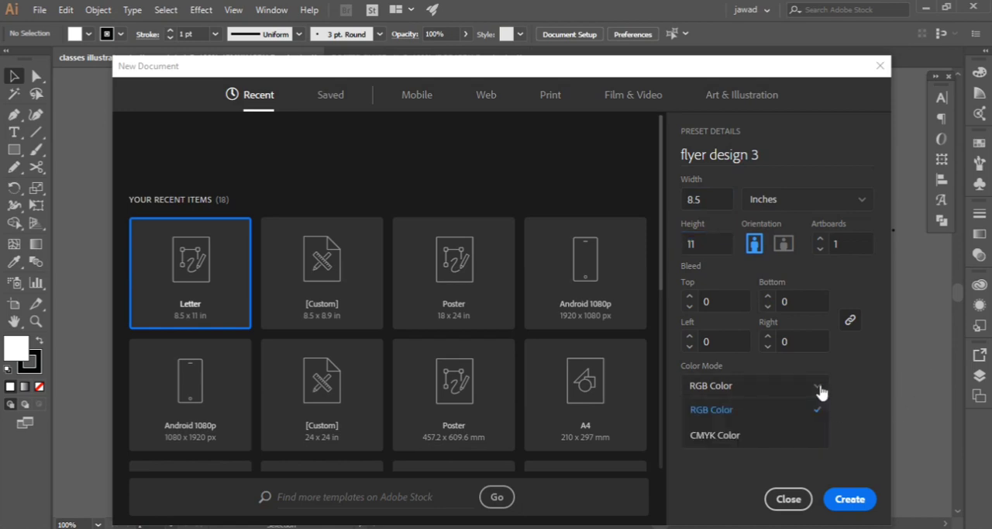
pyautogui.click(709, 402)
pyautogui.click(823, 497)
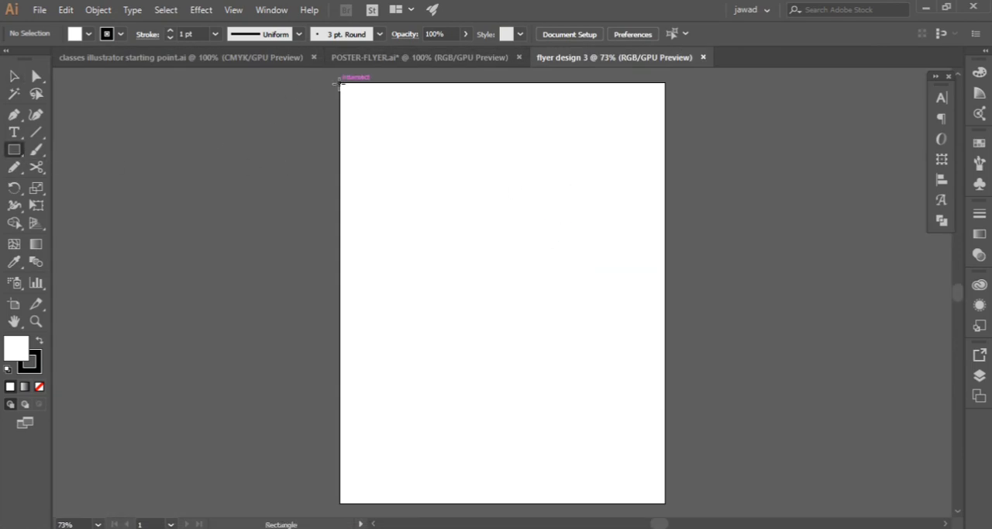
# Draw a rectangle covering the whole artboard and fill it with a blue swatch
pyautogui.moveTo(339, 82); pyautogui.dragTo(662, 500)
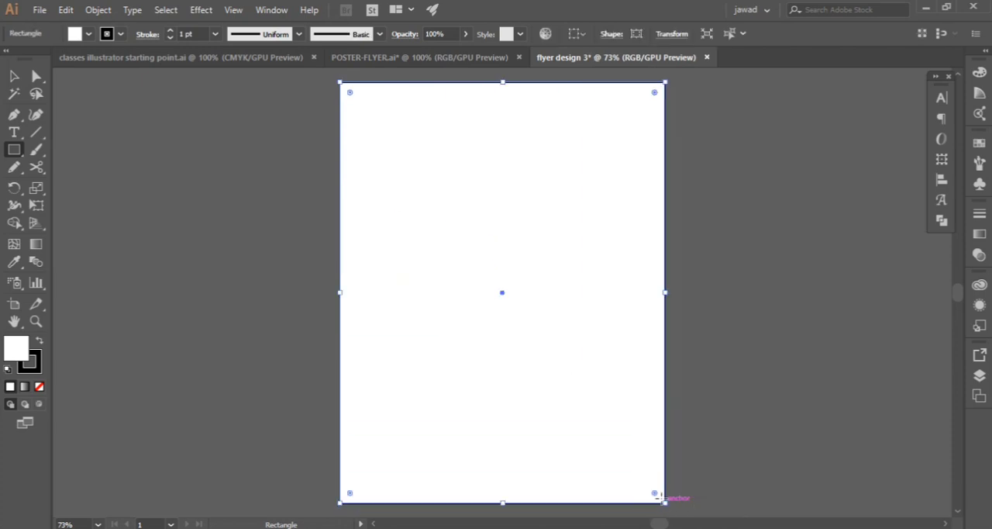
pyautogui.click(90, 34)
pyautogui.click(110, 69)
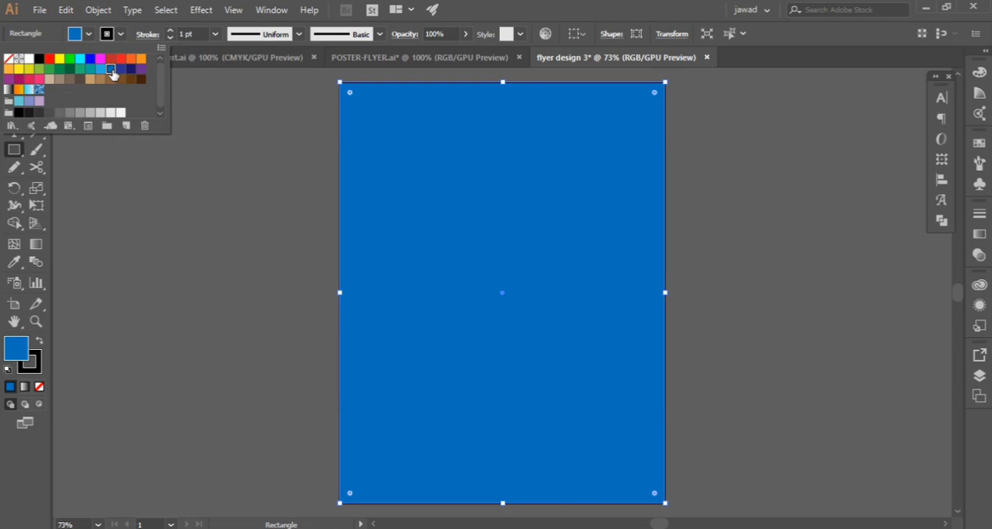
pyautogui.click(89, 34)
# Darken the background rectangle's fill to a deeper blue of a similar hue in the Color Picker
pyautogui.doubleClick(16, 352)
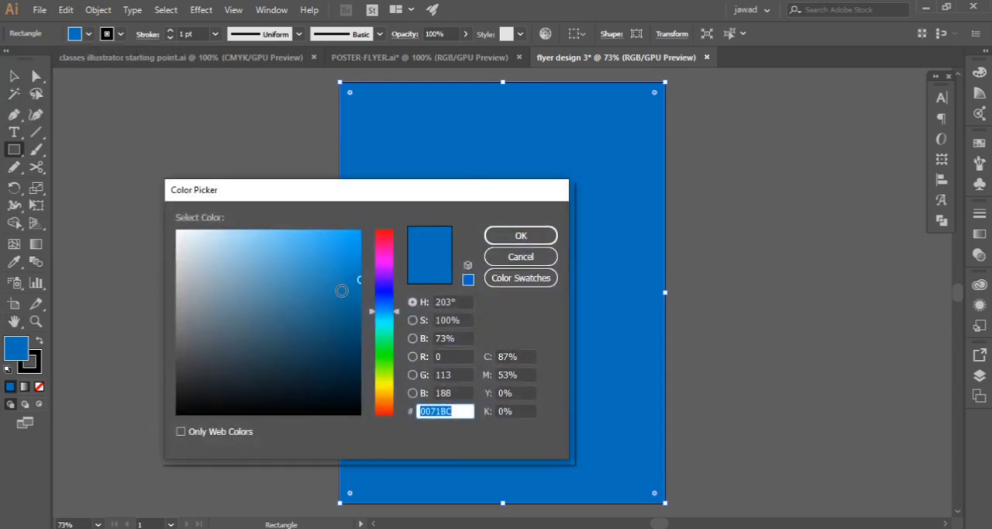
pyautogui.moveTo(343, 288)
pyautogui.mouseDown()
pyautogui.moveTo(353, 297)
pyautogui.moveTo(337, 315)
pyautogui.mouseUp()
pyautogui.click(499, 240)
pyautogui.press('v')
pyautogui.click(204, 163)
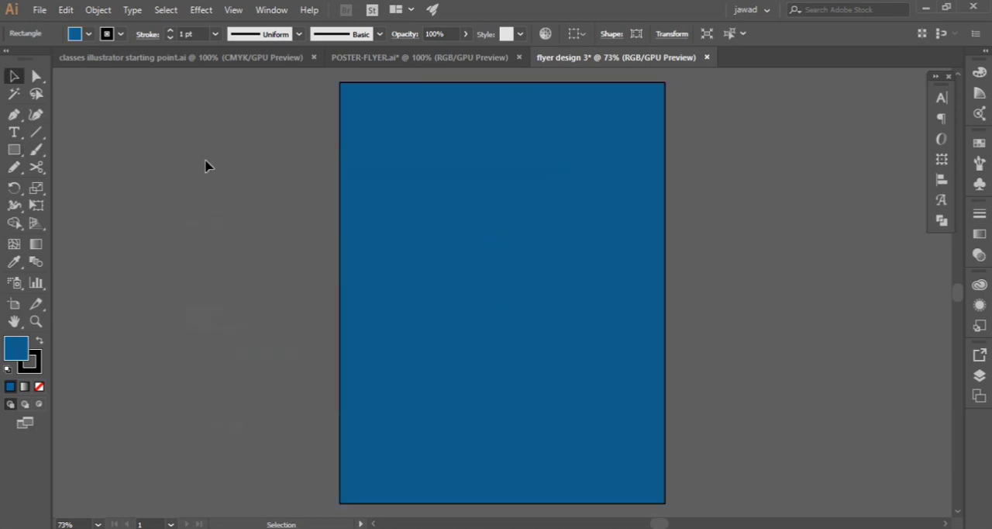
# Remove the stroke from the blue background rectangle and deselect it
pyautogui.click(387, 173)
pyautogui.click(90, 34)
pyautogui.click(9, 60)
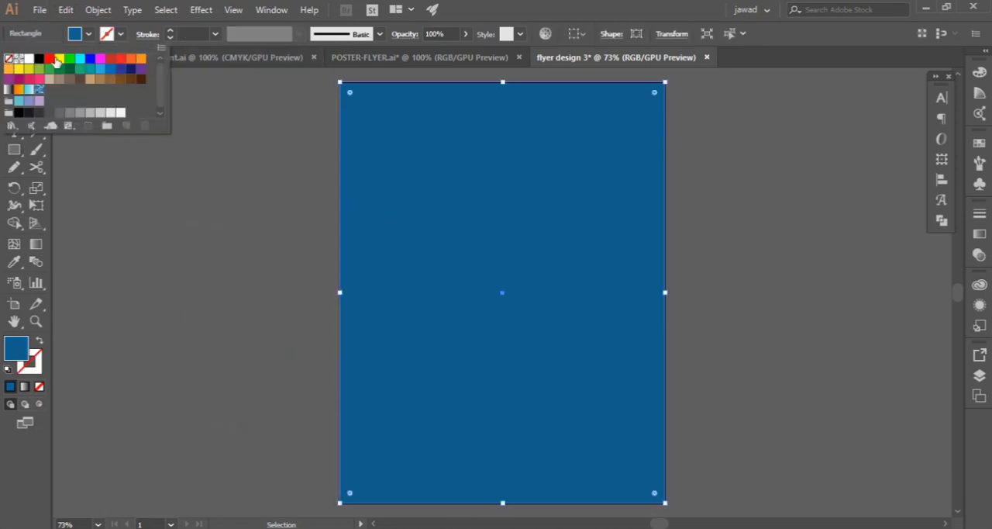
pyautogui.click(121, 34)
pyautogui.click(208, 172)
# Expand Layer 1 and lock the background rectangle within it
pyautogui.click(979, 376)
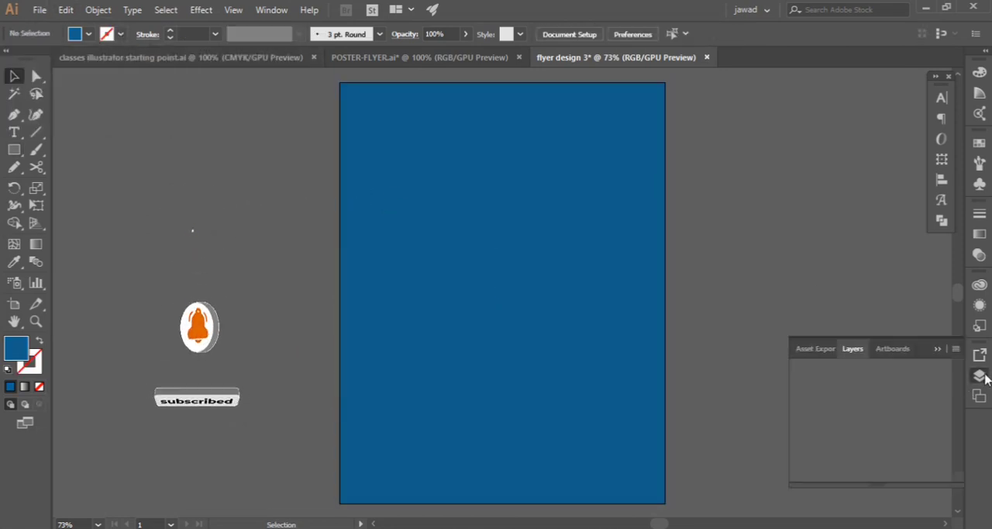
pyautogui.click(836, 371)
pyautogui.click(816, 386)
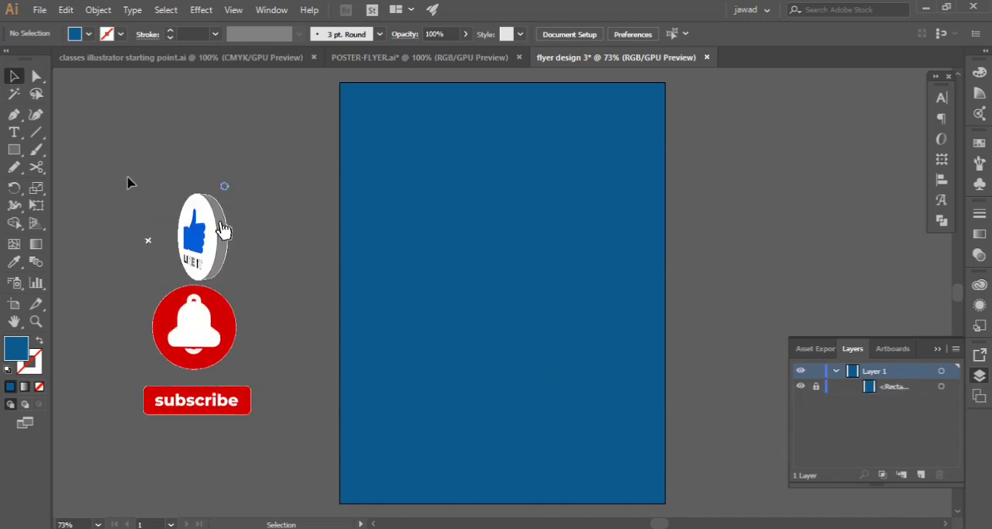
# Draw a Pen path curving from the artboard's top edge near the right corner to the left edge at 5.5 in, then down to about 6.13 in
pyautogui.click(14, 114)
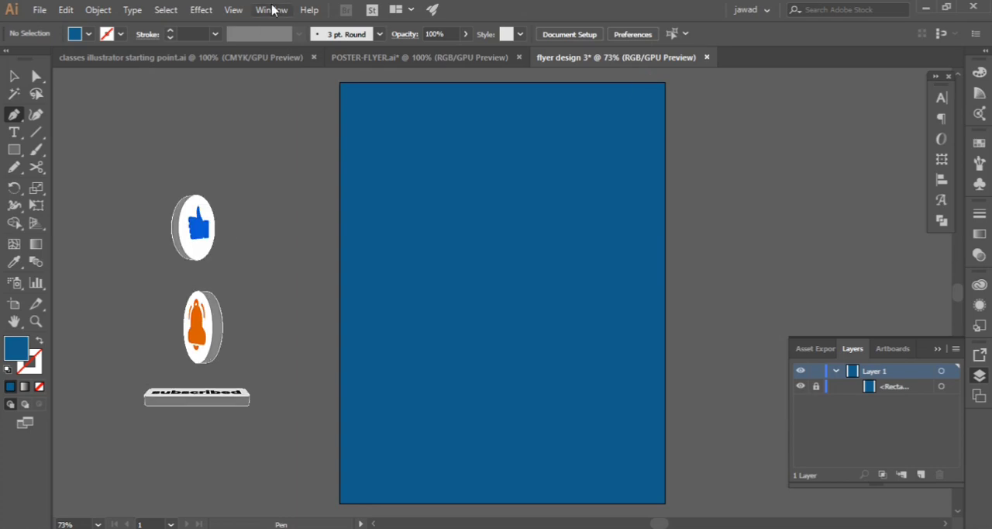
pyautogui.click(234, 9)
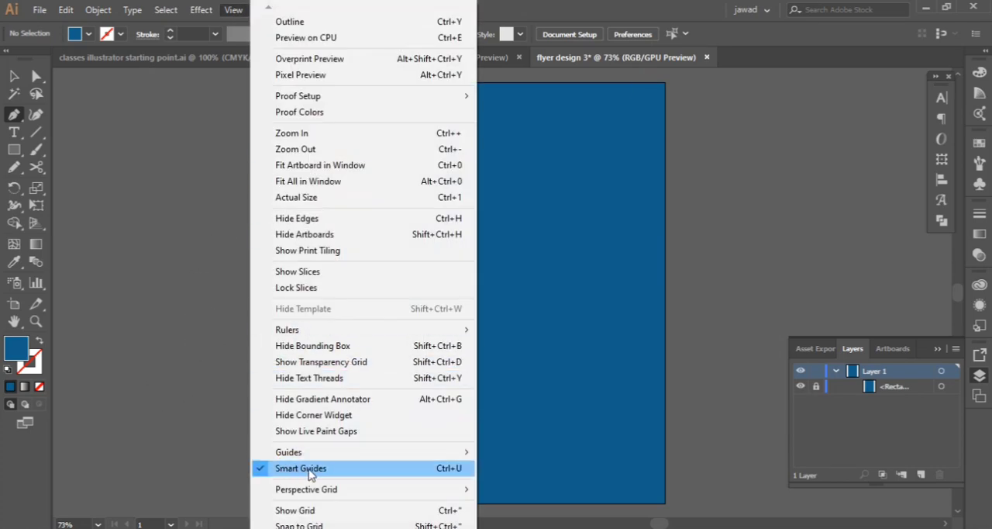
pyautogui.click(234, 11)
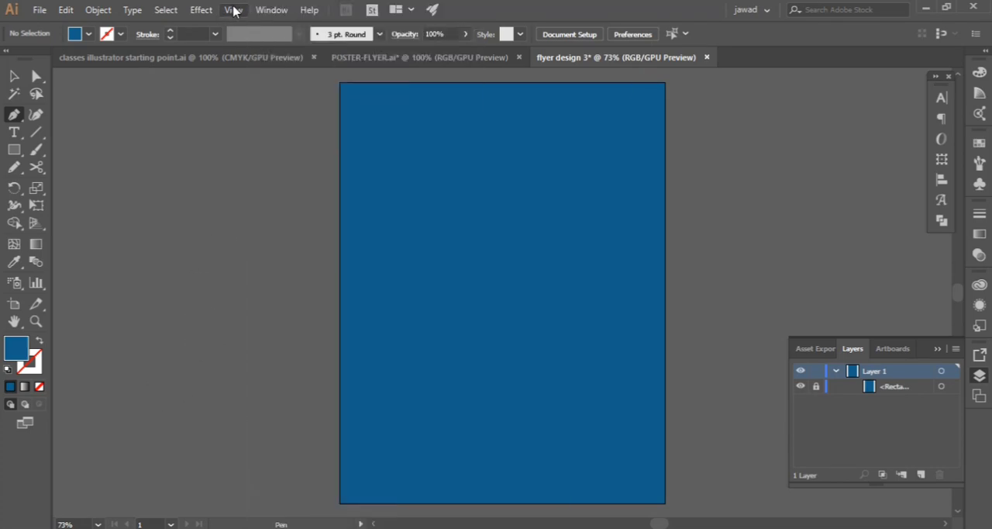
pyautogui.click(629, 83)
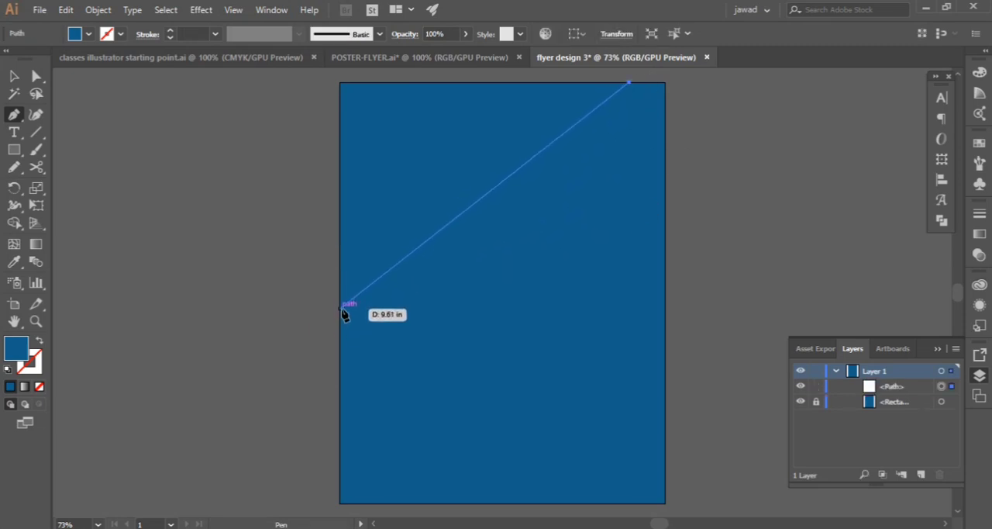
pyautogui.moveTo(340, 293); pyautogui.dragTo(220, 229)
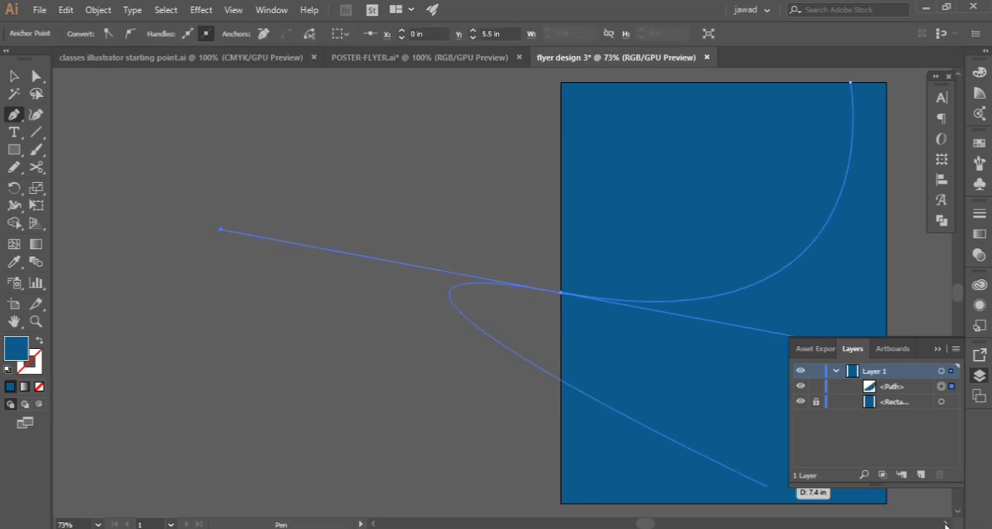
pyautogui.click(946, 525)
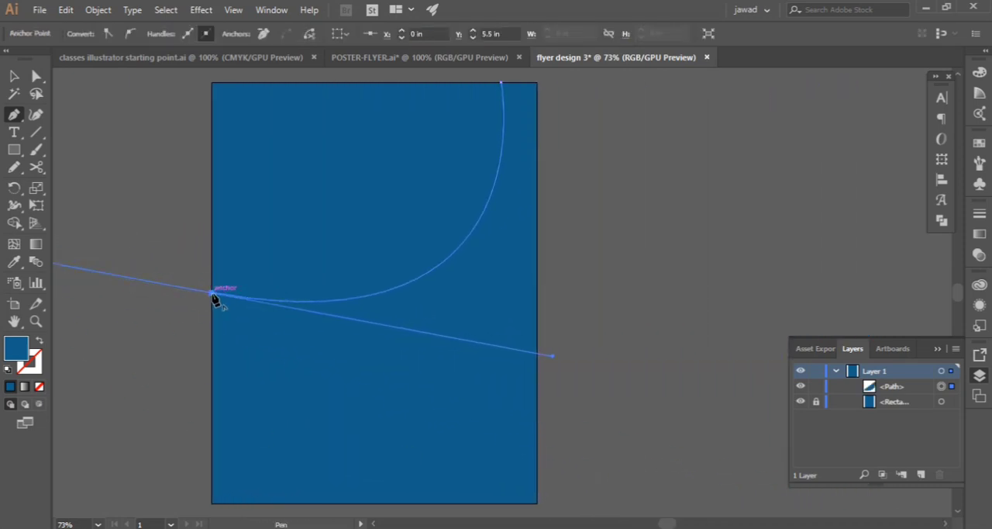
pyautogui.scroll(4, 217, 332)
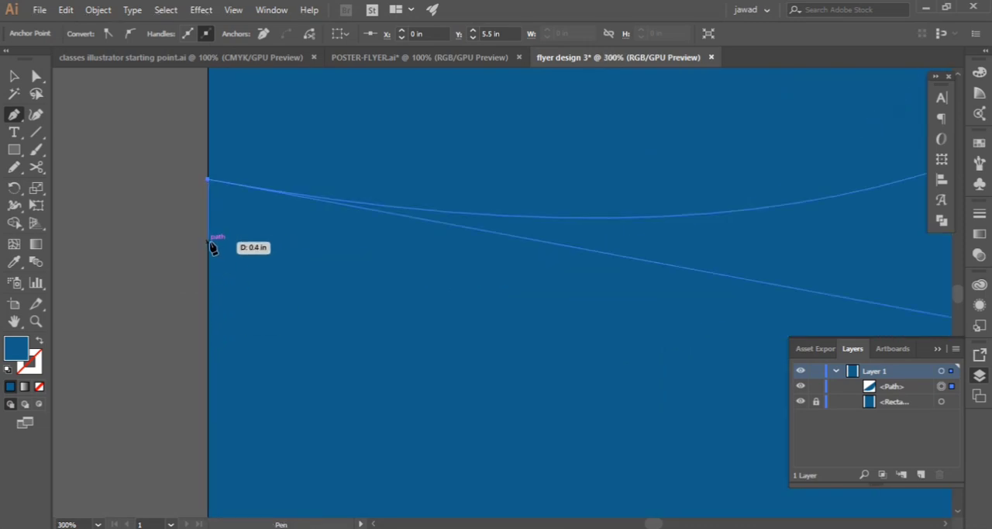
pyautogui.scroll(-4, 211, 247)
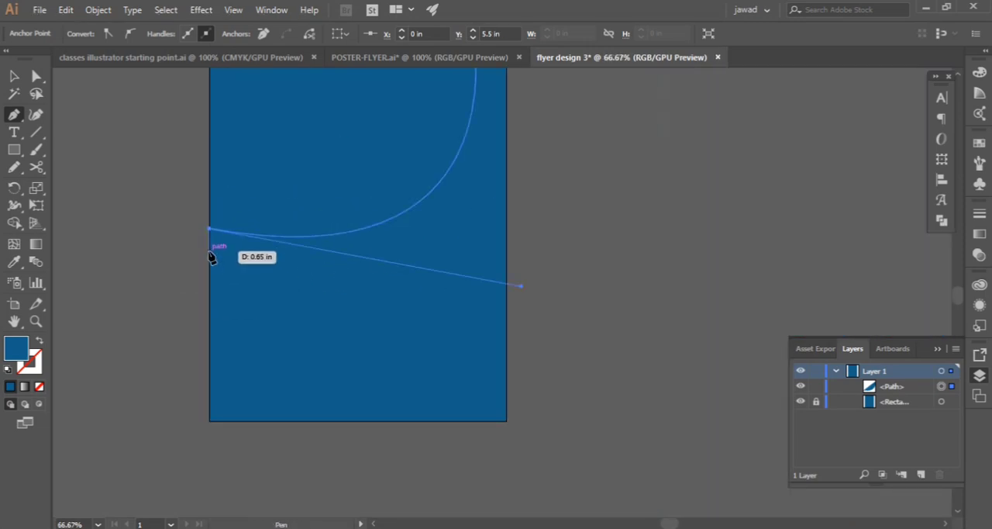
pyautogui.moveTo(399, 236); pyautogui.dragTo(422, 210)
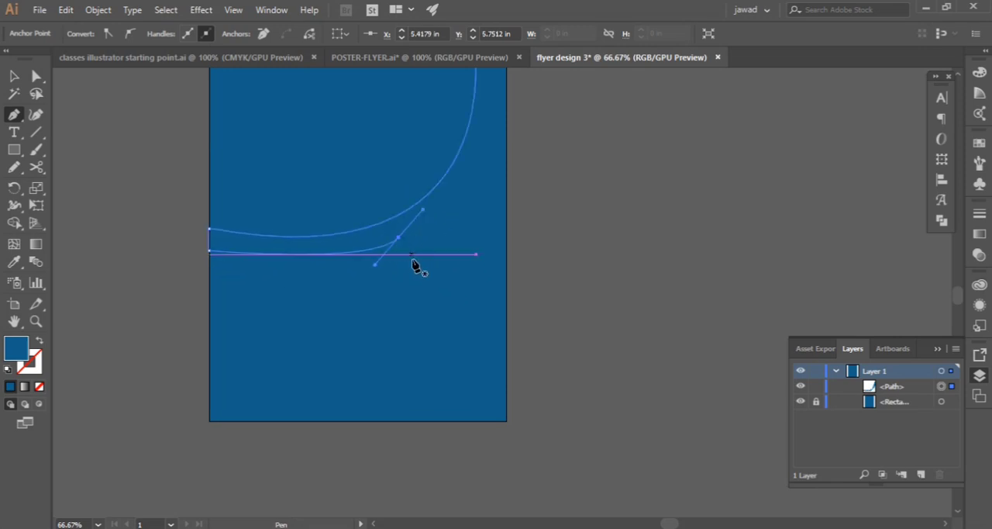
pyautogui.click(14, 77)
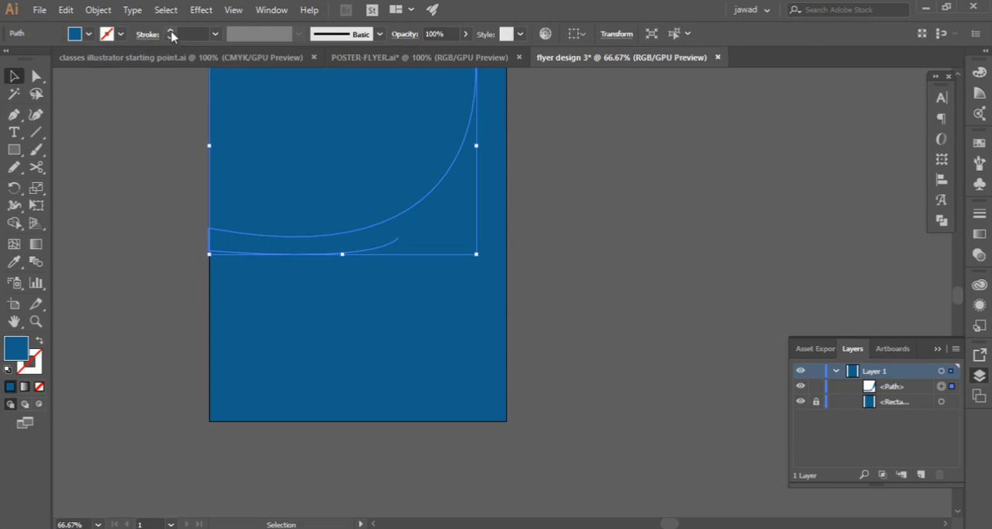
pyautogui.click(171, 32)
pyautogui.click(89, 34)
pyautogui.click(8, 59)
pyautogui.click(89, 35)
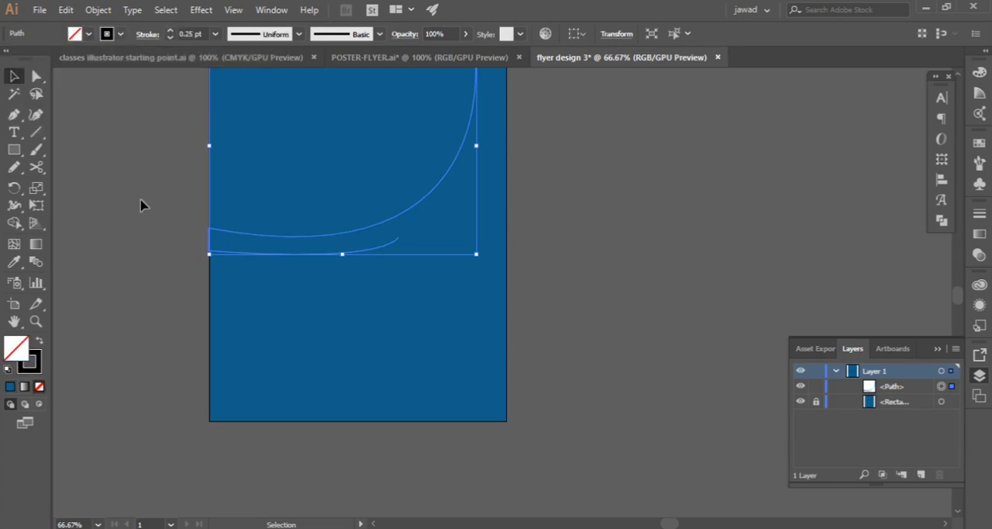
pyautogui.click(13, 115)
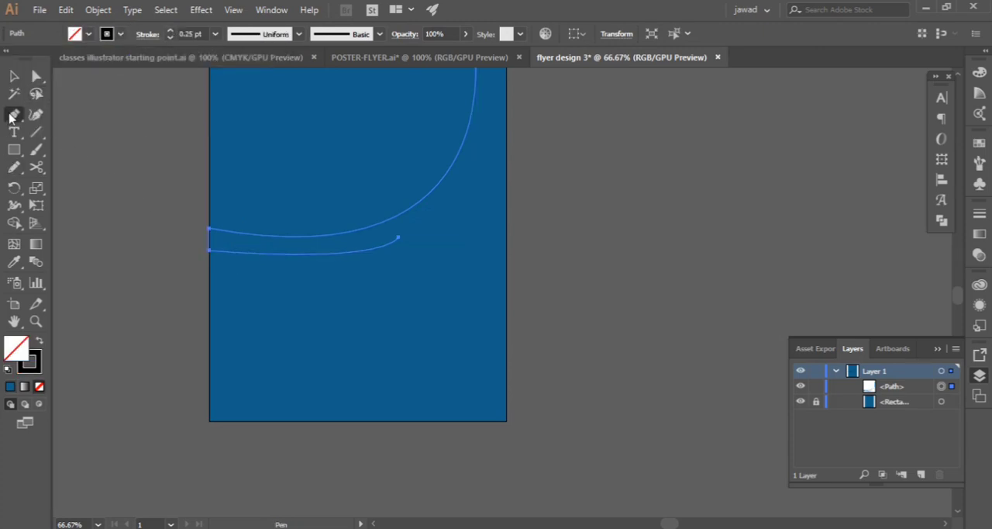
pyautogui.click(400, 238)
pyautogui.hotkey('ctrl', 'z')
pyautogui.hotkey('ctrl', 'z')
pyautogui.hotkey('ctrl', 'z')
pyautogui.hotkey('ctrl', 'z')
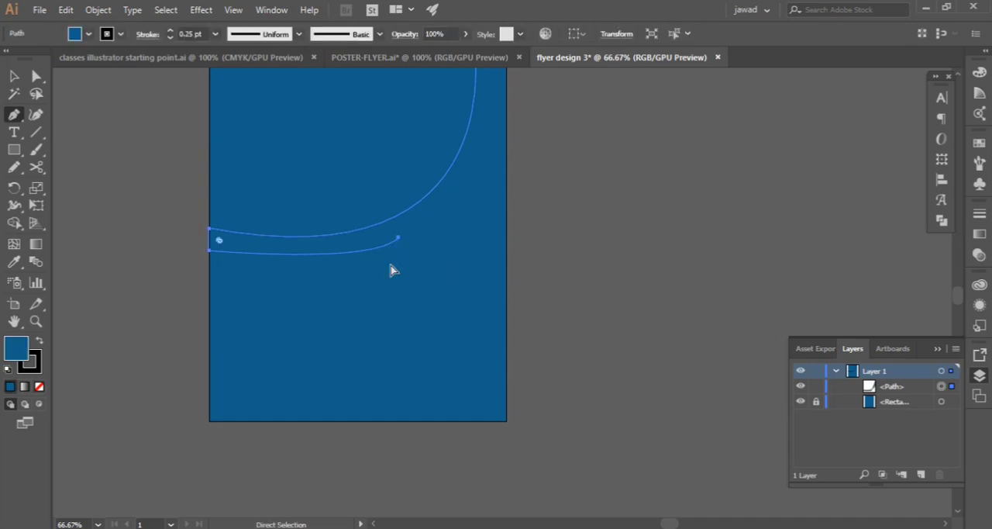
# Give the curved path no fill and a 1 pt black stroke, and deselect it
pyautogui.click(16, 75)
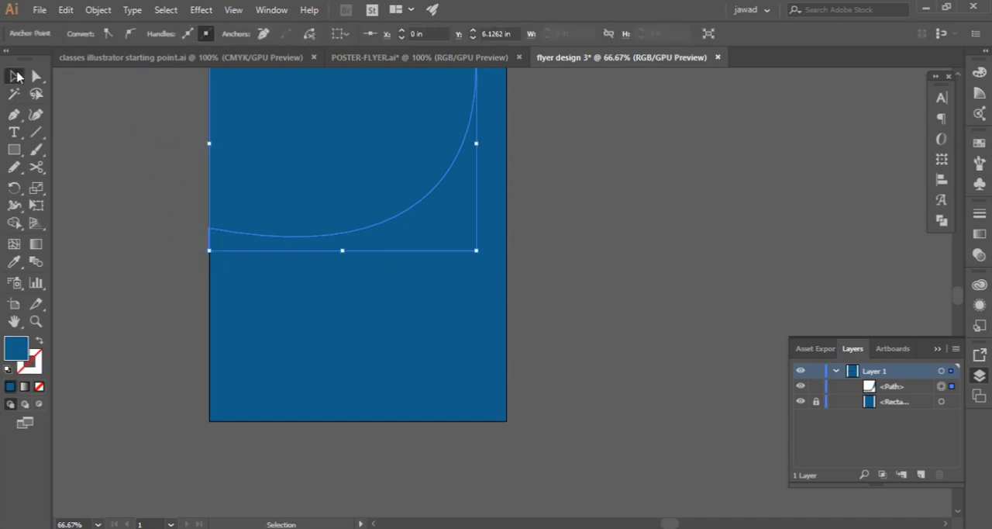
pyautogui.click(287, 242)
pyautogui.click(171, 31)
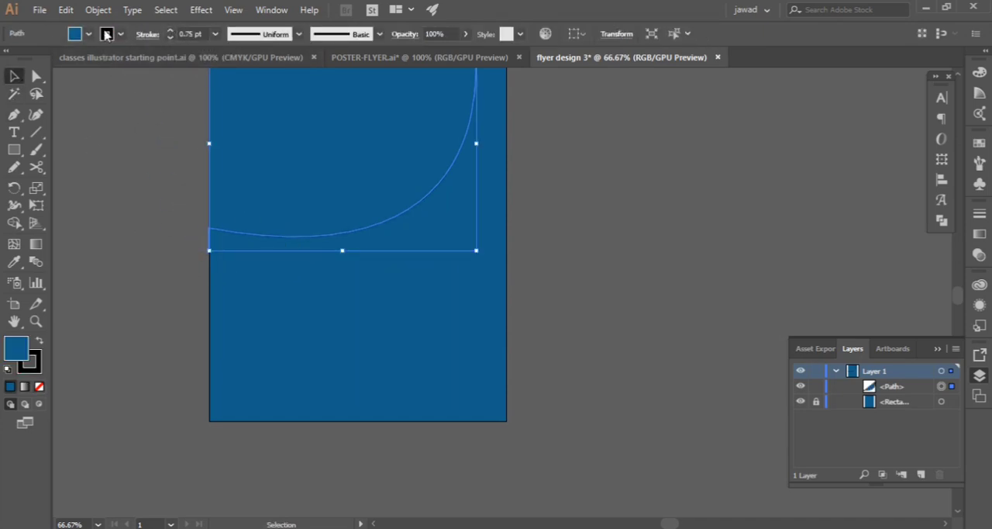
pyautogui.click(74, 34)
pyautogui.click(12, 64)
pyautogui.click(151, 166)
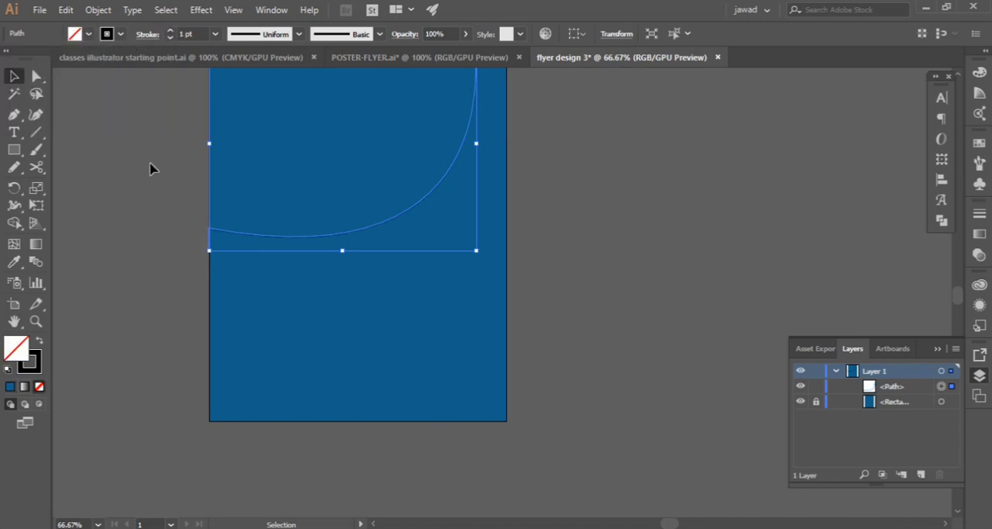
pyautogui.click(159, 185)
# Continue the path from its lower left-edge endpoint with a shallow curve to about X 5.58, Y 5.83 in, removing that anchor's outgoing handle
pyautogui.click(13, 114)
pyautogui.click(209, 230)
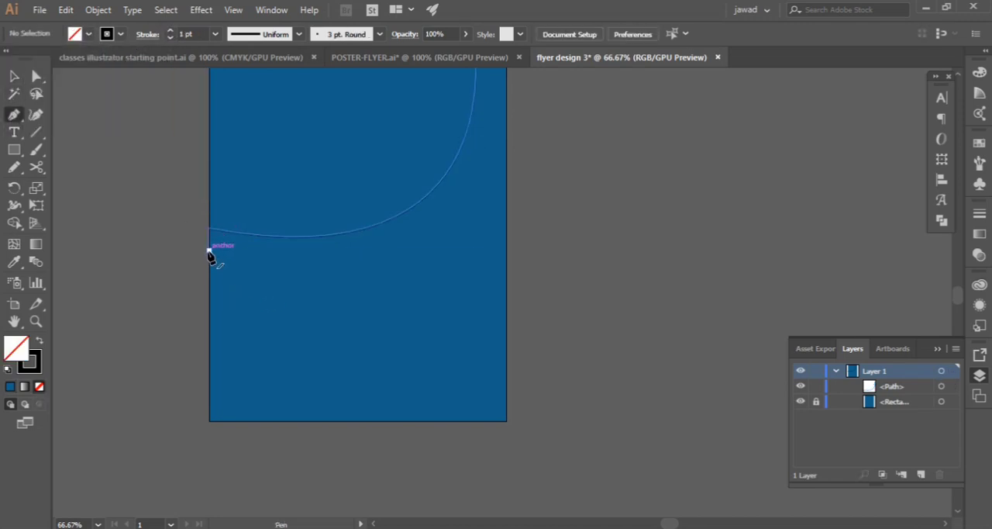
pyautogui.click(209, 250)
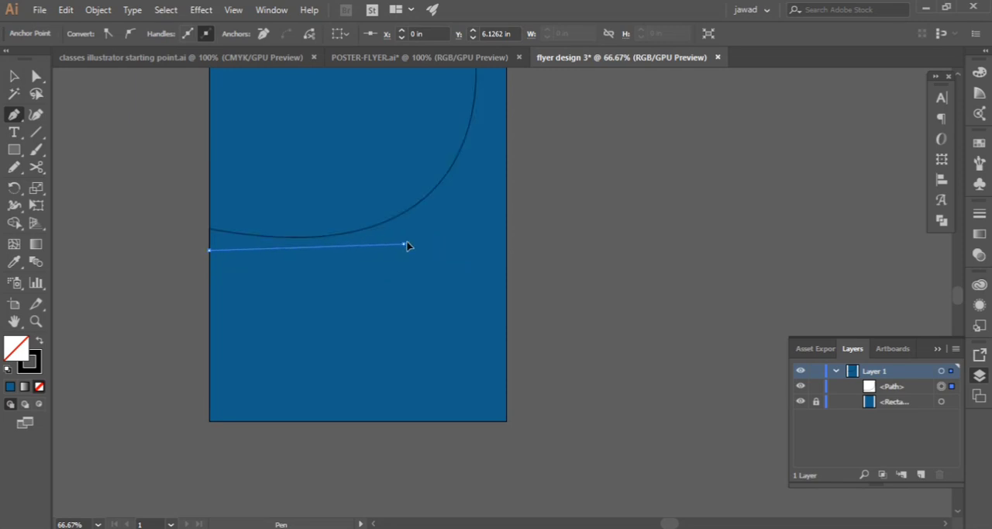
pyautogui.moveTo(405, 245); pyautogui.dragTo(519, 210)
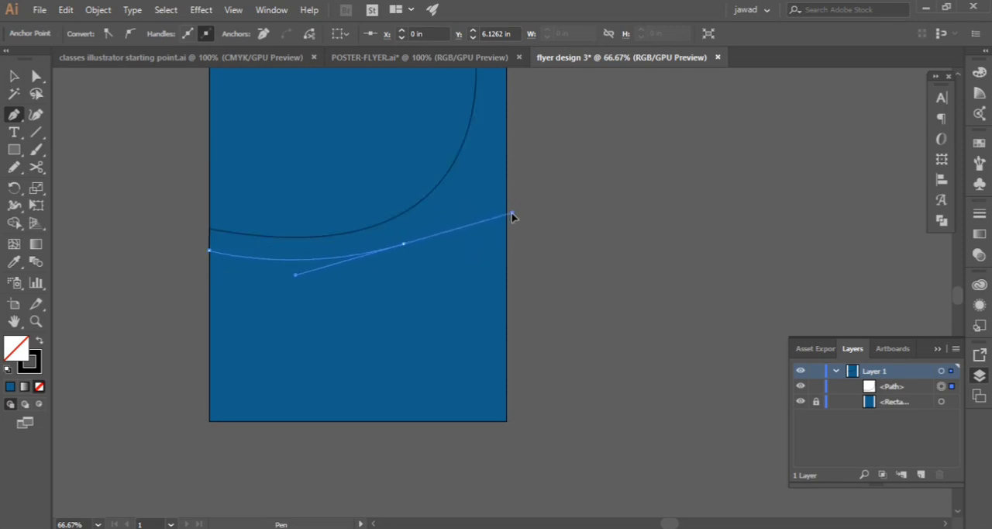
pyautogui.scroll(2, 512, 212)
pyautogui.hotkey('ctrl', 'z')
pyautogui.moveTo(404, 311); pyautogui.dragTo(502, 272)
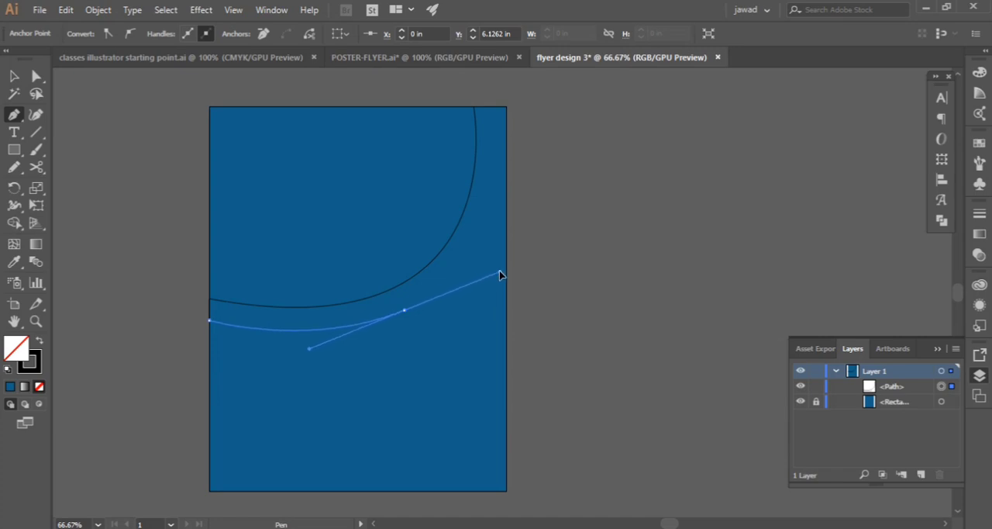
pyautogui.scroll(-2, 376, 370)
pyautogui.click(403, 241)
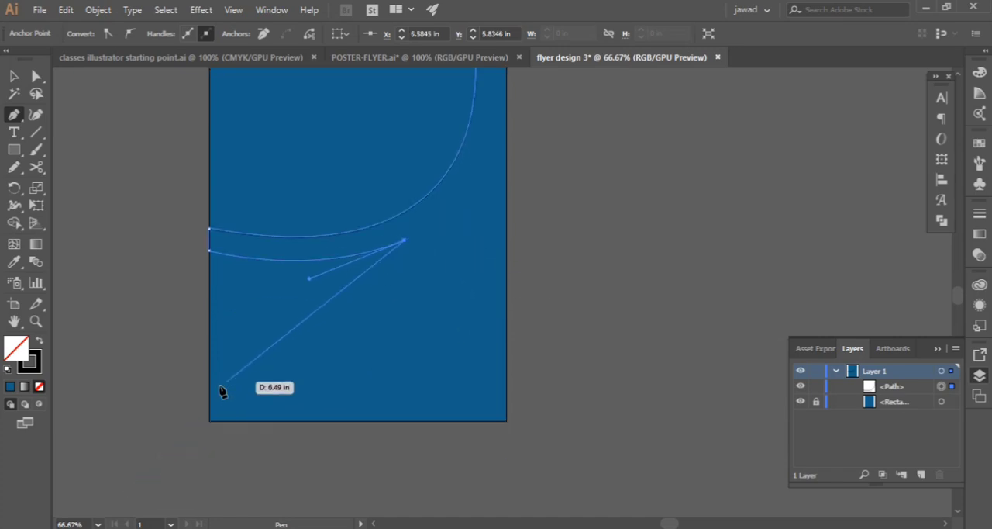
# Curve the path back to the artboard's left edge at about Y 10.02 in and extend it straight to the lower-left corner
pyautogui.moveTo(210, 385); pyautogui.dragTo(150, 493)
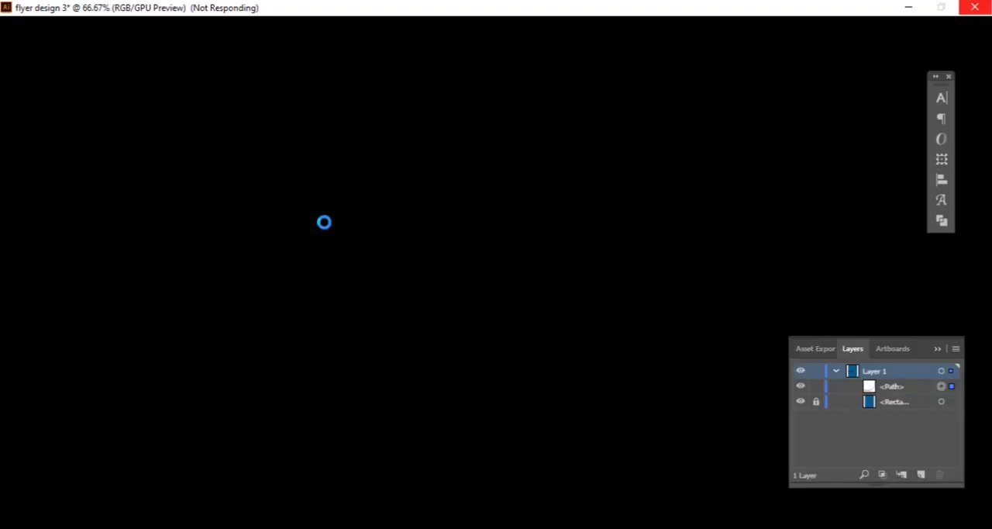
pyautogui.scroll(3, 237, 369)
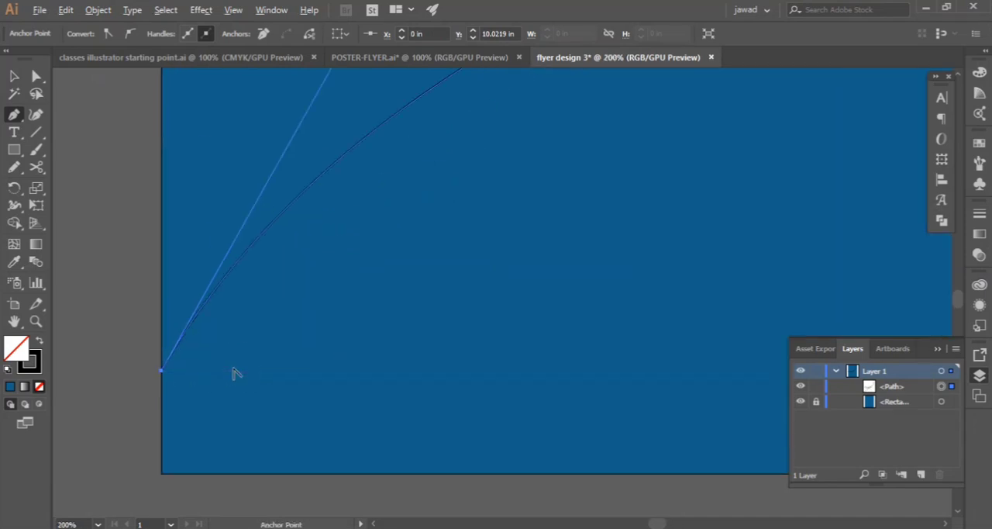
pyautogui.click(162, 473)
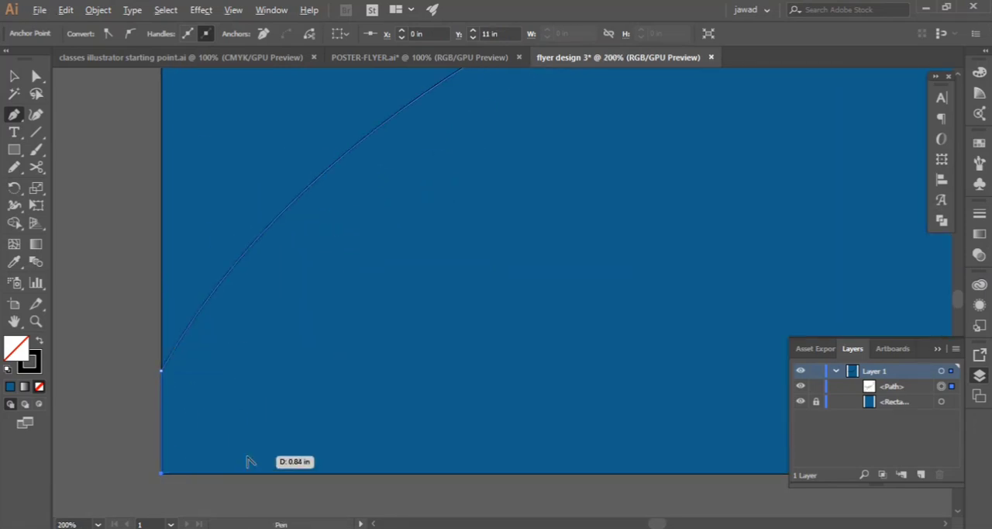
# Curve the path from the lower-left corner to about X 5.73, Y 6.25 in and on up to the right edge at about Y 2.58 in
pyautogui.scroll(-3, 248, 460)
pyautogui.moveTo(418, 296); pyautogui.dragTo(575, 246)
pyautogui.scroll(1, 525, 224)
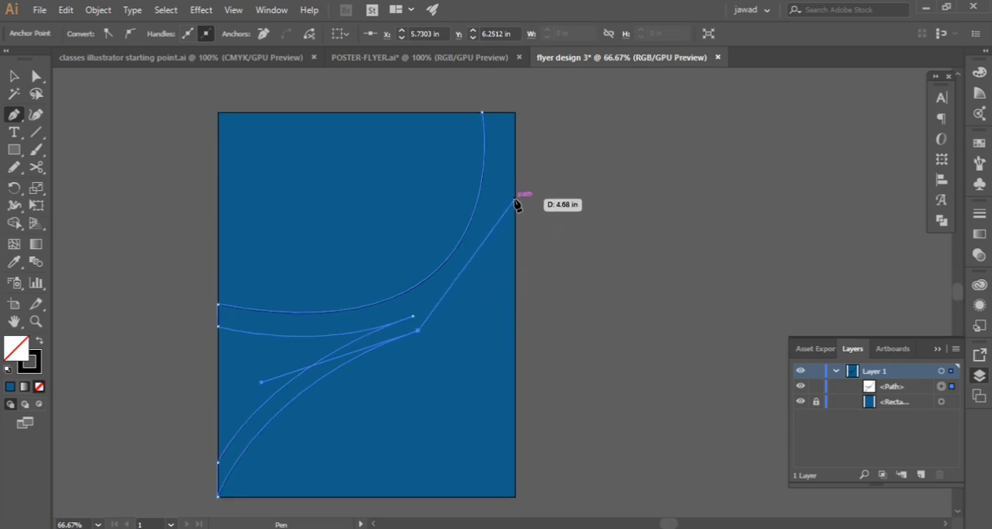
pyautogui.scroll(1, 517, 155)
pyautogui.moveTo(509, 55); pyautogui.dragTo(523, 135)
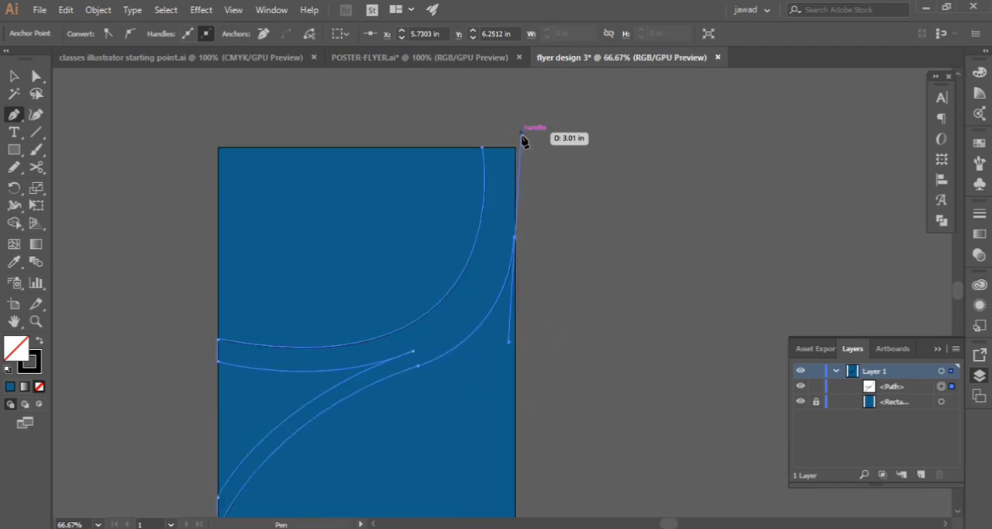
# Remove the right-edge anchor's outgoing handle and close the path through the artboard's upper-right corner to its starting anchor
pyautogui.click(515, 238)
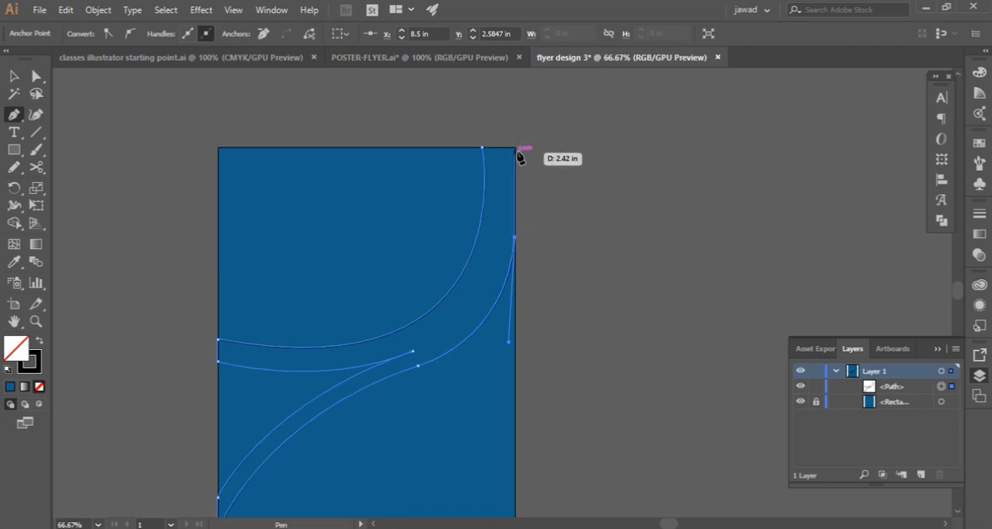
pyautogui.click(515, 149)
pyautogui.click(482, 148)
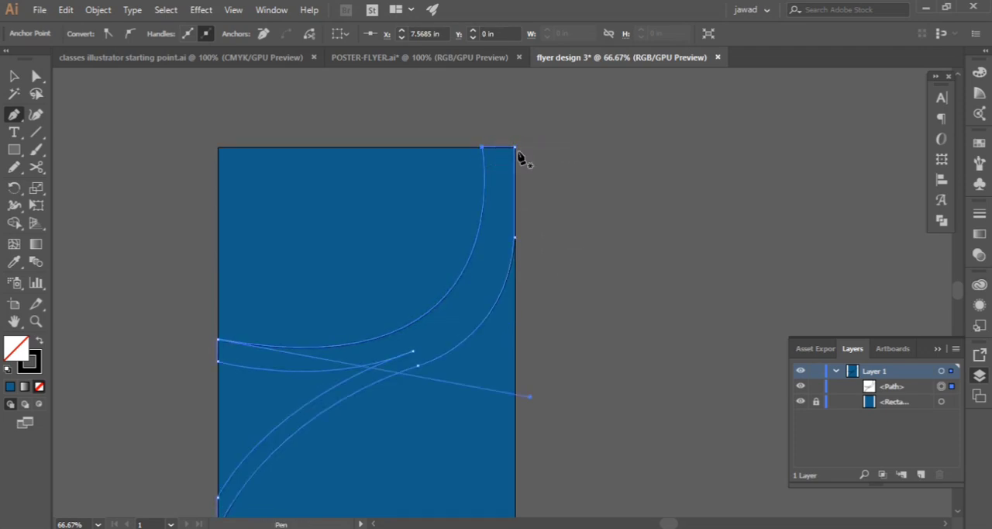
# Fill the closed curved shape with the bright yellow swatch
pyautogui.scroll(5, 395, 216)
pyautogui.scroll(-2, 644, 285)
pyautogui.moveTo(700, 227); pyautogui.dragTo(296, 291)
pyautogui.scroll(2, 458, 297)
pyautogui.scroll(-5, 512, 272)
pyautogui.scroll(10, 506, 270)
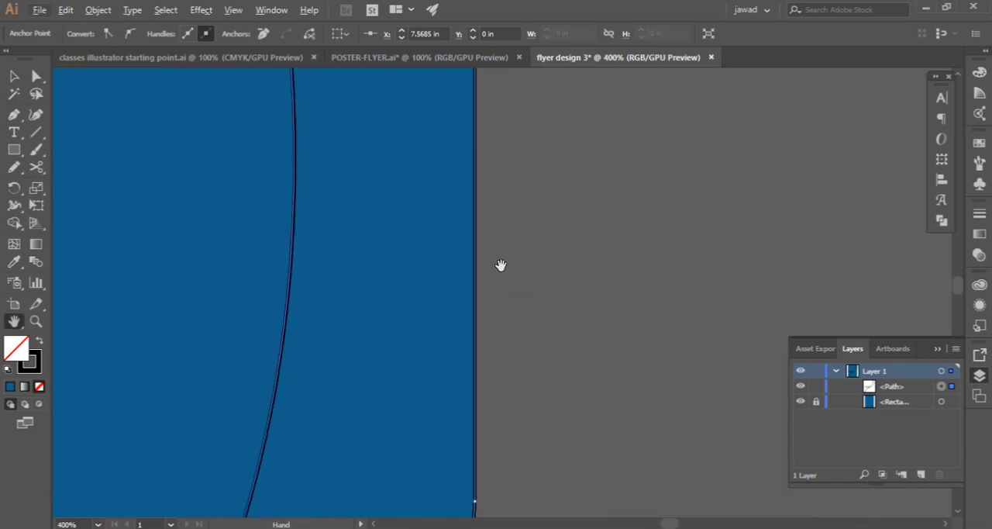
pyautogui.scroll(-7, 442, 248)
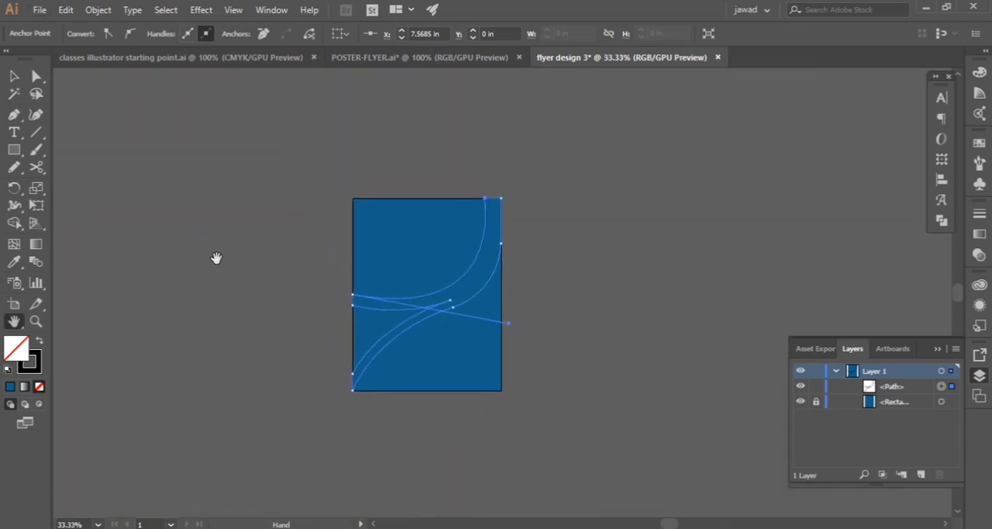
pyautogui.click(271, 277)
pyautogui.scroll(2, 437, 317)
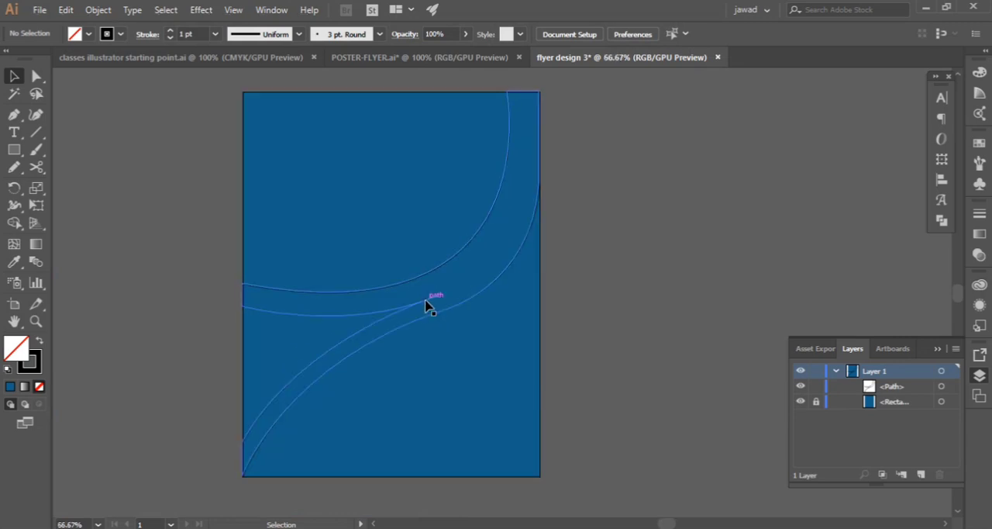
pyautogui.click(426, 301)
pyautogui.click(69, 223)
pyautogui.click(334, 344)
pyautogui.click(88, 34)
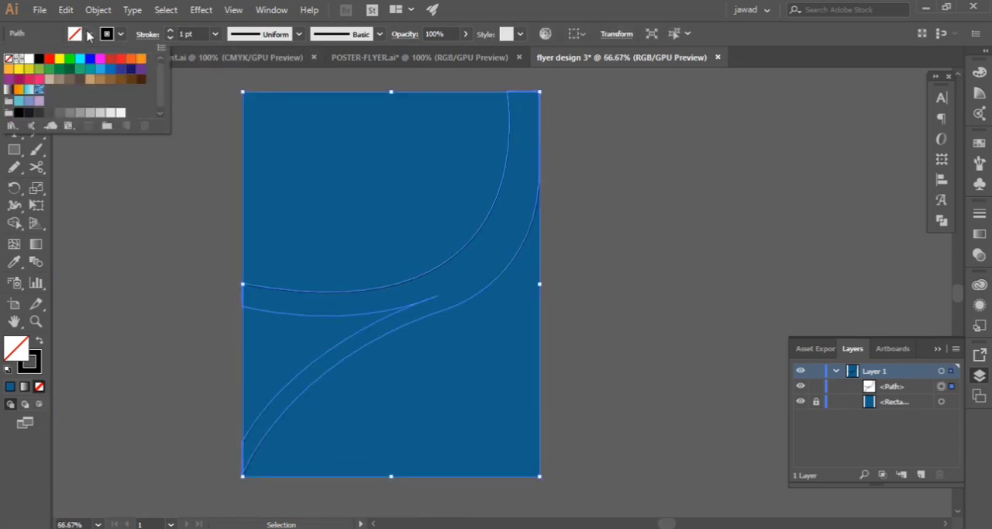
pyautogui.click(59, 58)
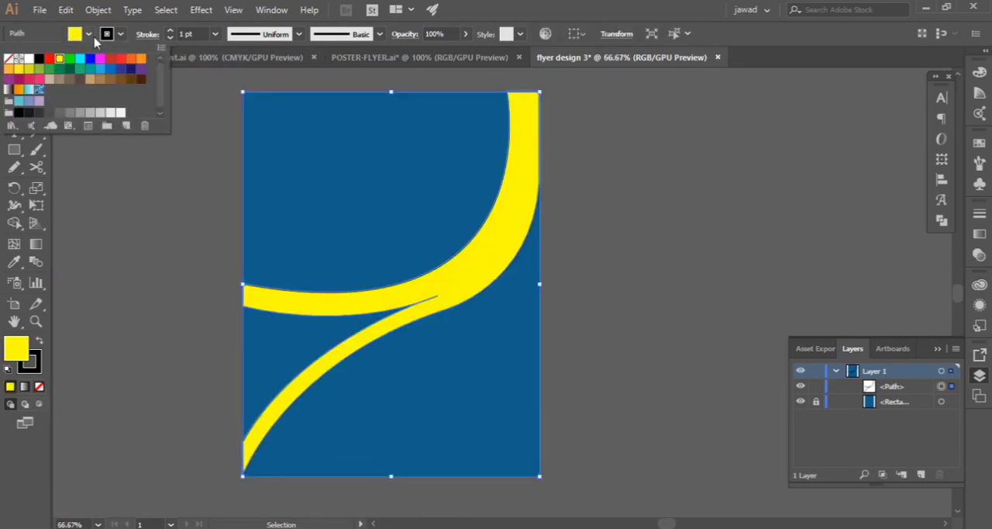
# Darken the curved shape's fill to a mustard yellow in the Color Picker and deselect the shape
pyautogui.doubleClick(17, 348)
pyautogui.moveTo(338, 269)
pyautogui.mouseDown()
pyautogui.moveTo(334, 327)
pyautogui.moveTo(353, 314)
pyautogui.mouseUp()
pyautogui.moveTo(292, 252)
pyautogui.mouseDown()
pyautogui.moveTo(293, 291)
pyautogui.moveTo(320, 278)
pyautogui.mouseUp()
pyautogui.click(520, 235)
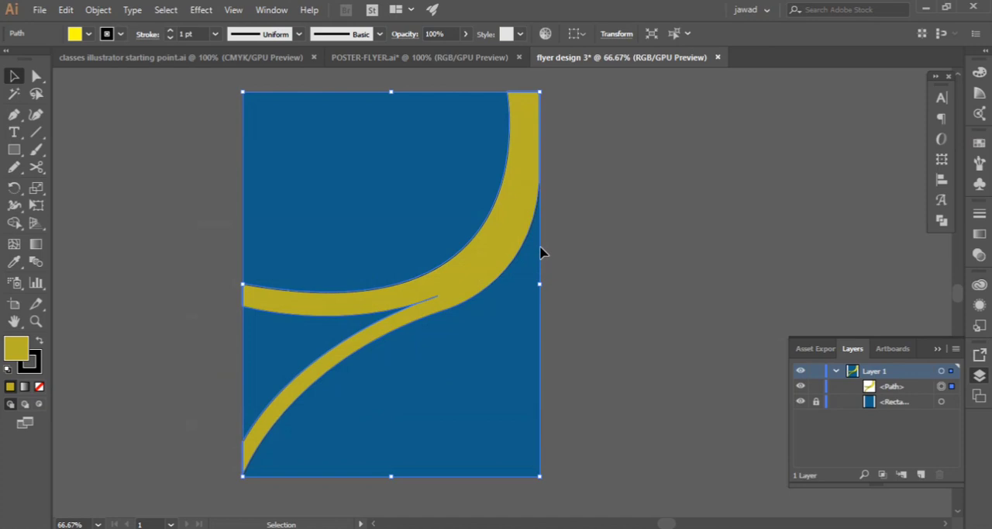
pyautogui.click(130, 253)
# Try to even out the curved shape's lower edge with the Smooth tool
pyautogui.scroll(-3, 129, 259)
pyautogui.press('p')
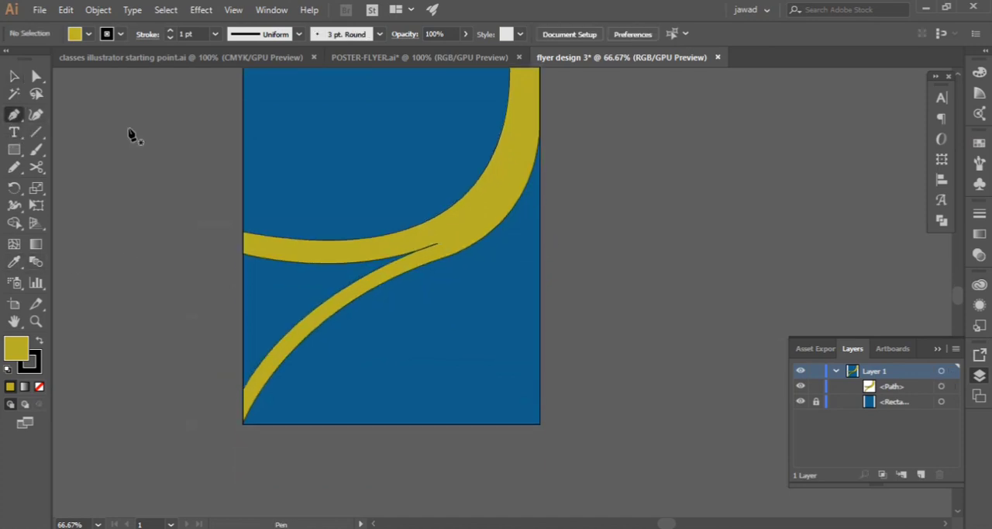
pyautogui.click(14, 76)
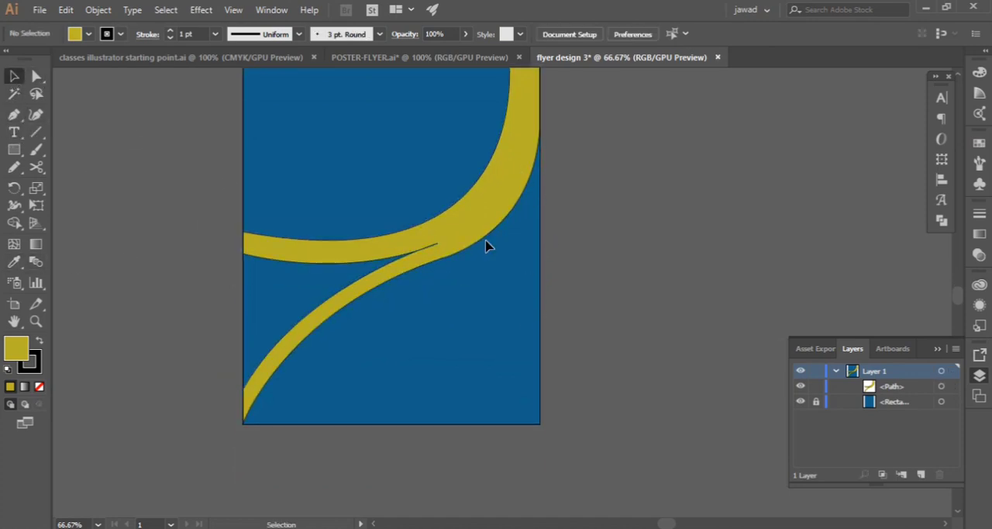
pyautogui.click(456, 237)
pyautogui.click(184, 257)
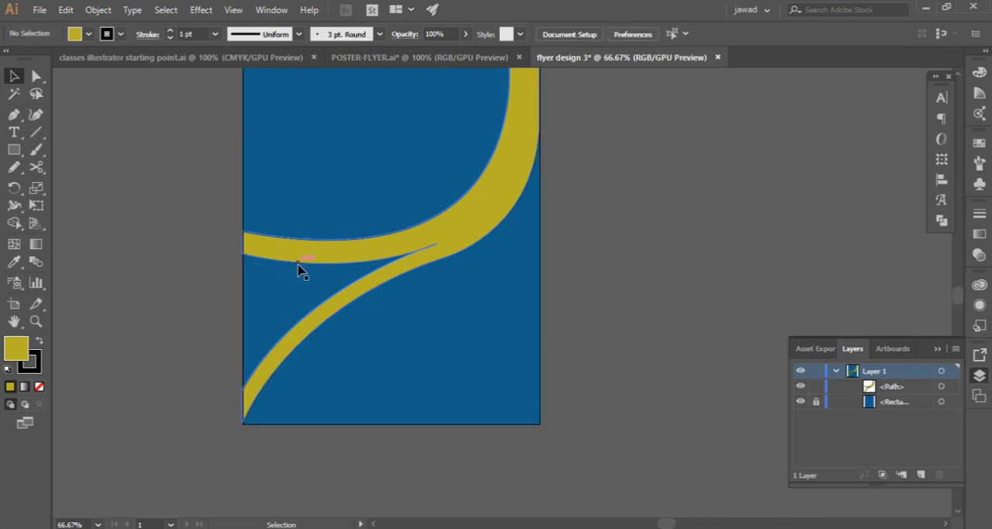
pyautogui.click(299, 269)
pyautogui.moveTo(17, 167); pyautogui.dragTo(48, 201)
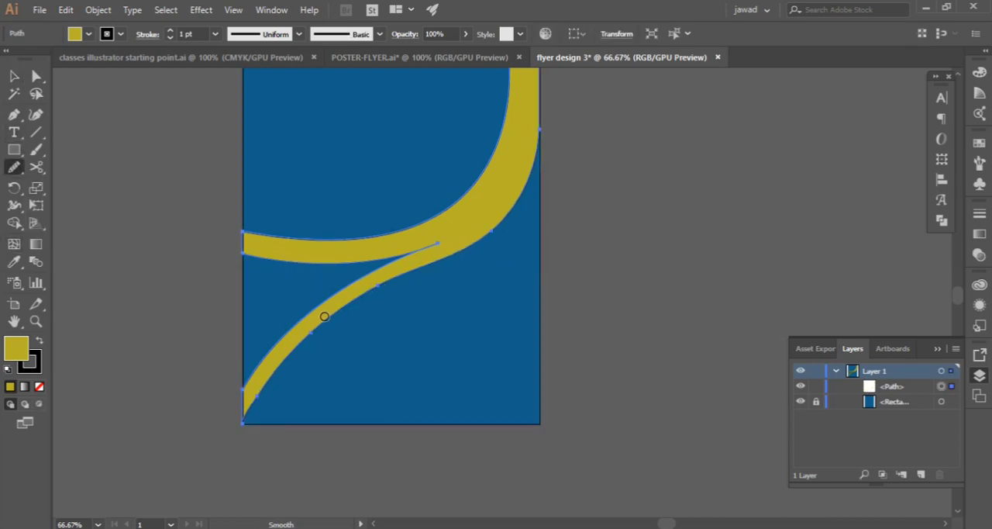
pyautogui.moveTo(485, 237); pyautogui.dragTo(529, 180)
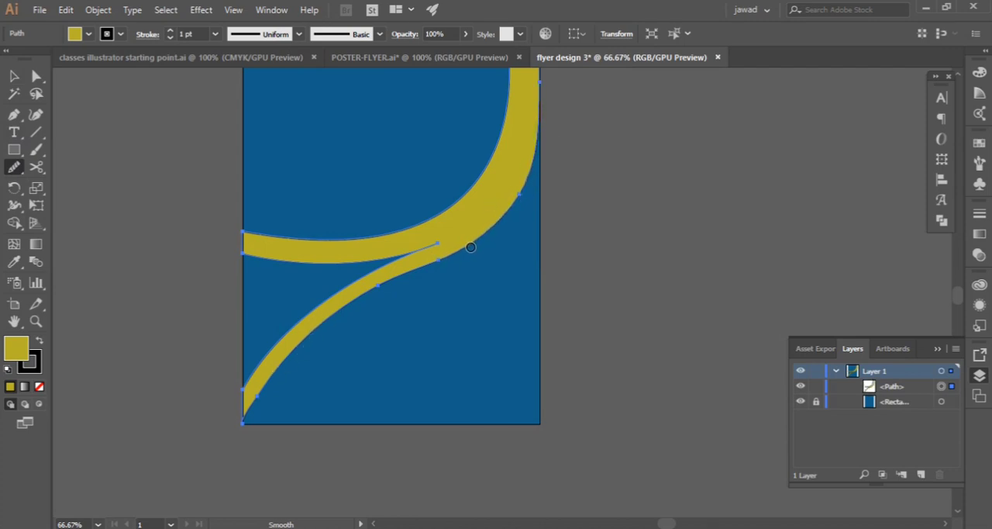
pyautogui.moveTo(471, 247); pyautogui.dragTo(410, 273)
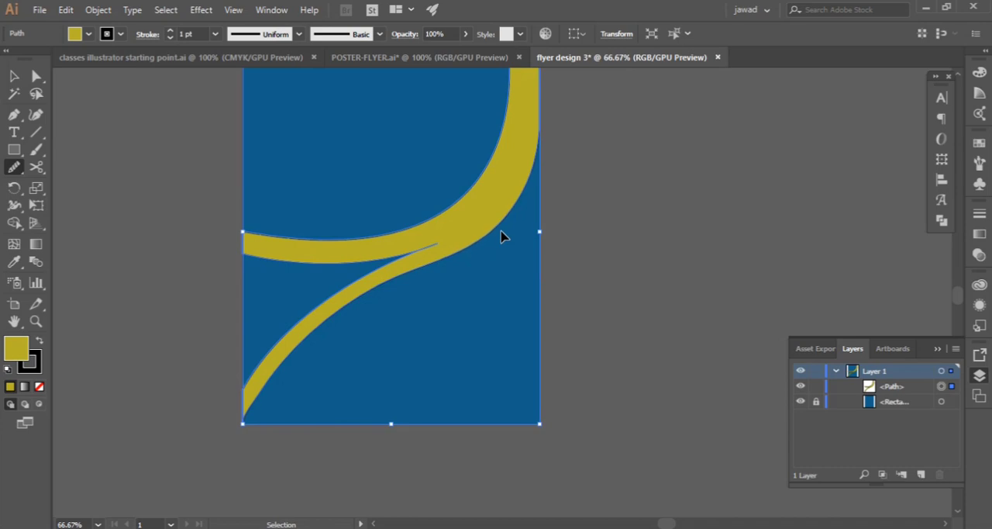
pyautogui.press('v')
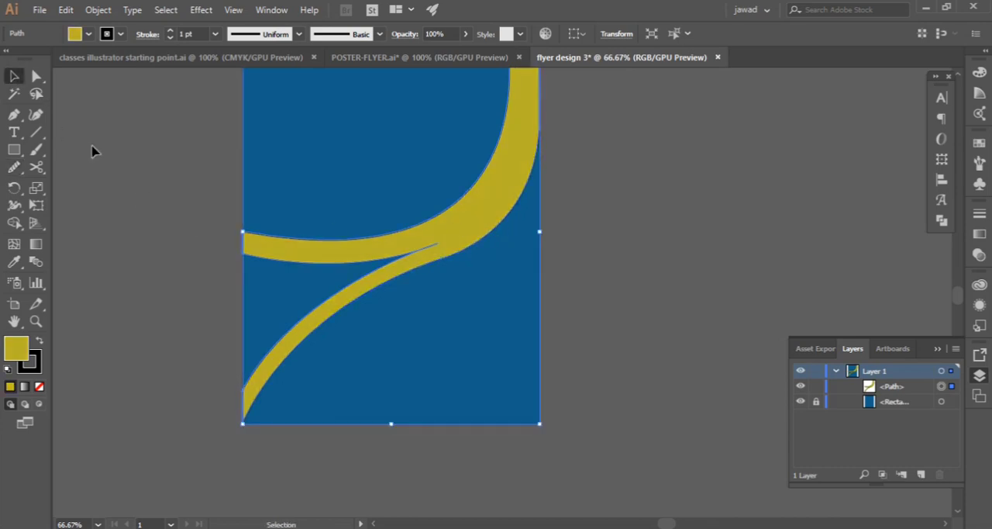
# Deselect the curved shape and start a new Pen path on the artboard's right edge at about Y 5.58 in
pyautogui.click(91, 150)
pyautogui.press('p')
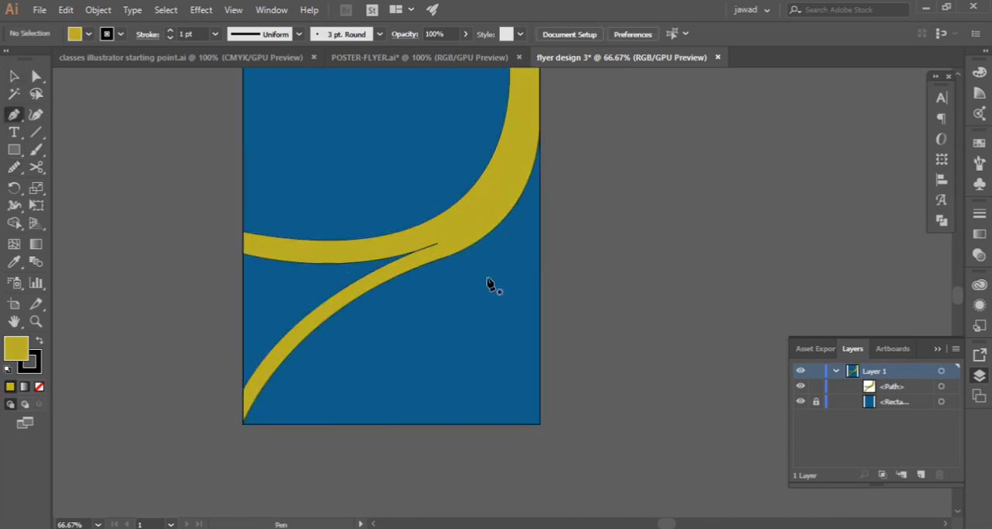
pyautogui.click(540, 234)
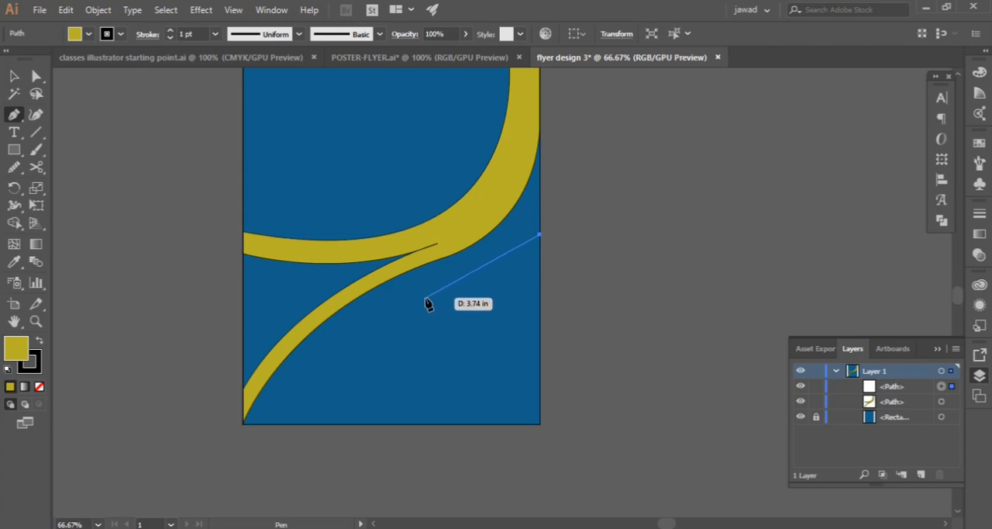
# Try to curve the path to about X 5.23, Y 7.4 in and back to the right edge at about Y 8.52 in
pyautogui.moveTo(426, 298); pyautogui.dragTo(332, 308)
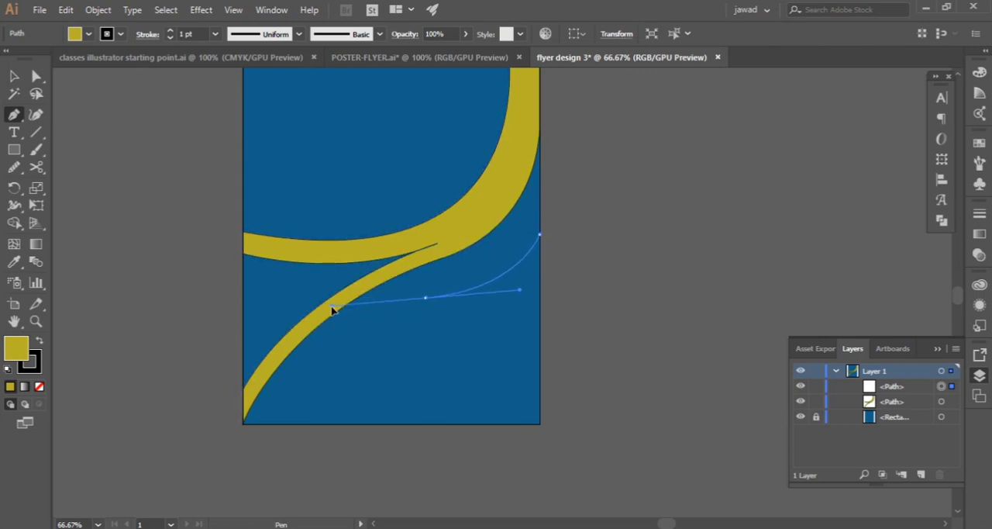
pyautogui.click(425, 298)
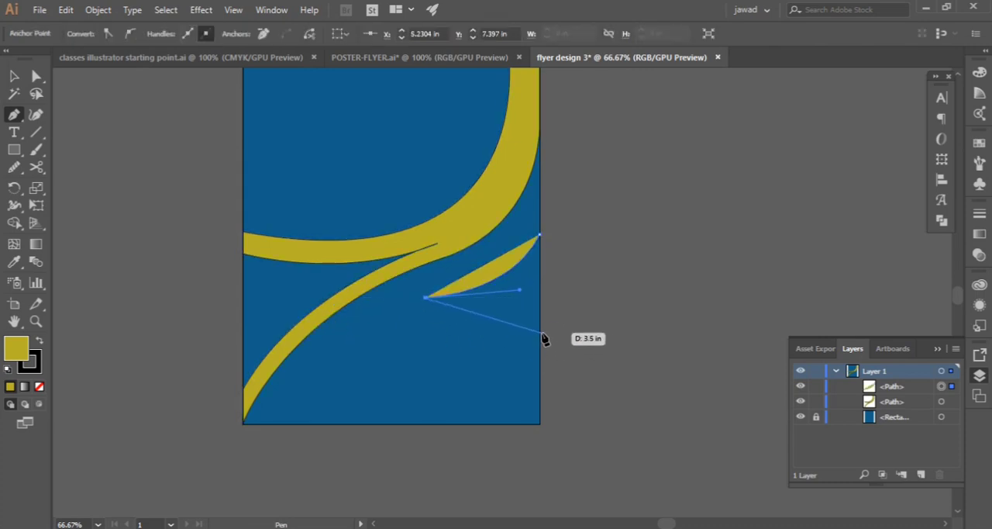
pyautogui.moveTo(540, 336); pyautogui.dragTo(569, 373)
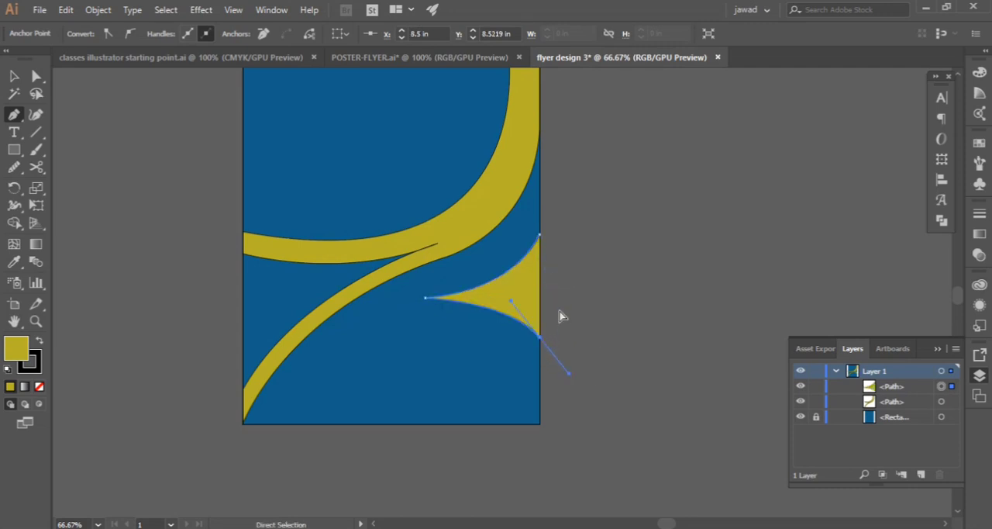
pyautogui.hotkey('ctrl', 'z')
pyautogui.hotkey('ctrl', 'z')
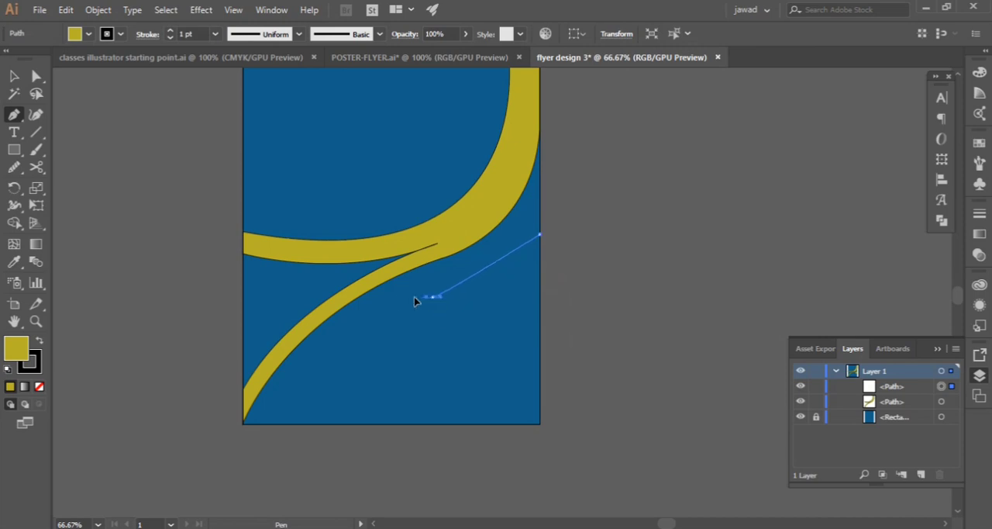
# Curve the path to a cusp at about X 5.61, Y 7.02 in and back to the right edge, closing it into a triangular shape
pyautogui.moveTo(348, 317); pyautogui.dragTo(374, 292)
pyautogui.click(439, 285)
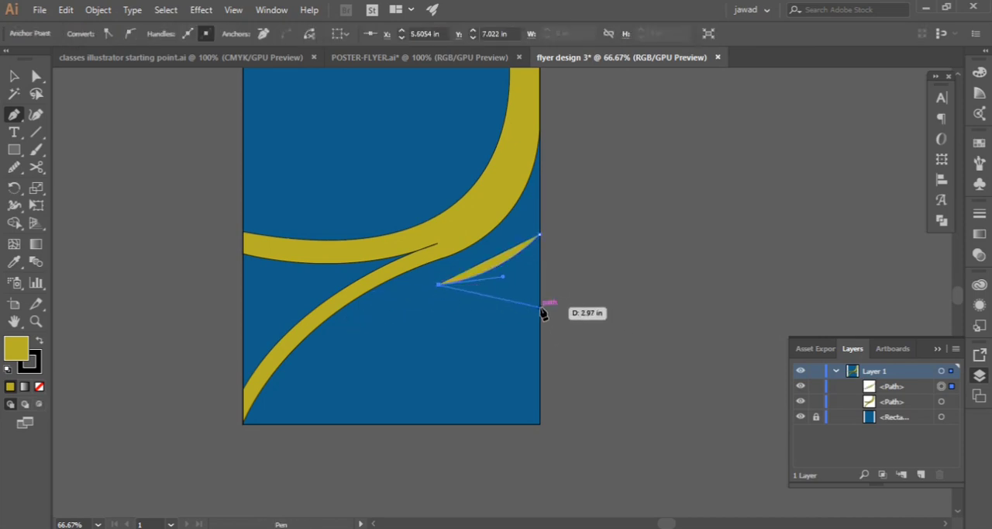
pyautogui.moveTo(540, 317); pyautogui.dragTo(578, 343)
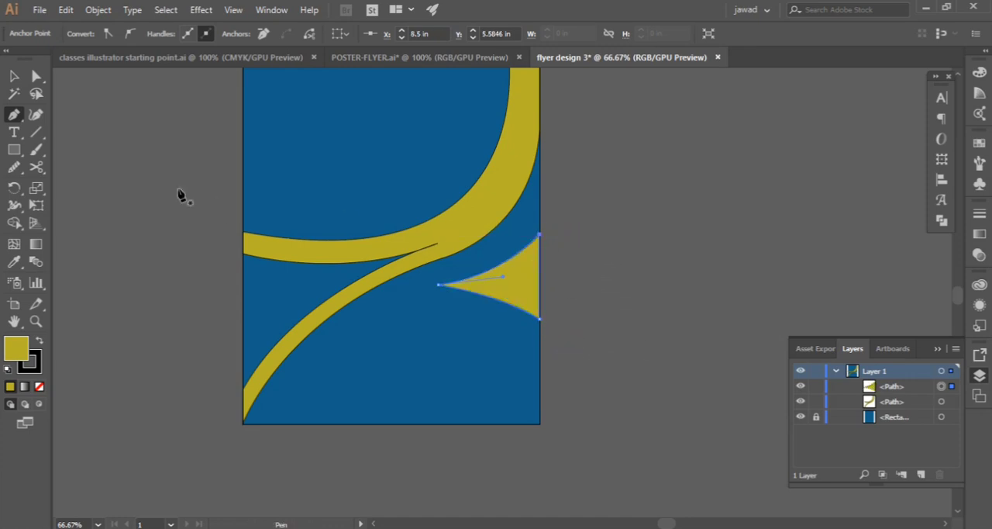
# Move the new triangular shape slightly up along the artboard's right edge
pyautogui.click(11, 78)
pyautogui.click(182, 195)
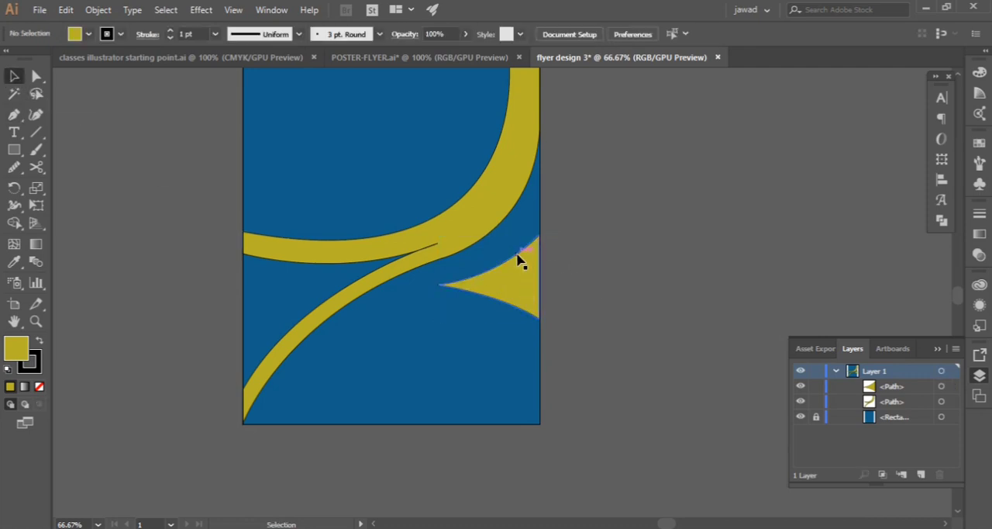
pyautogui.moveTo(519, 260); pyautogui.dragTo(519, 248)
pyautogui.scroll(1, 465, 183)
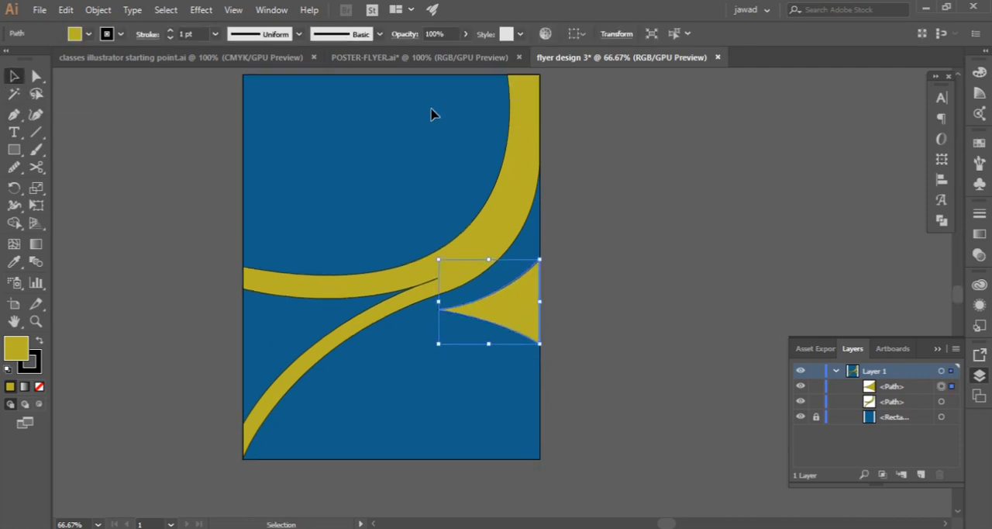
# Try to fill the triangular shape with the orange of the ellipse in POSTER-FLYER.ai using the Eyedropper
pyautogui.click(460, 59)
pyautogui.press('i')
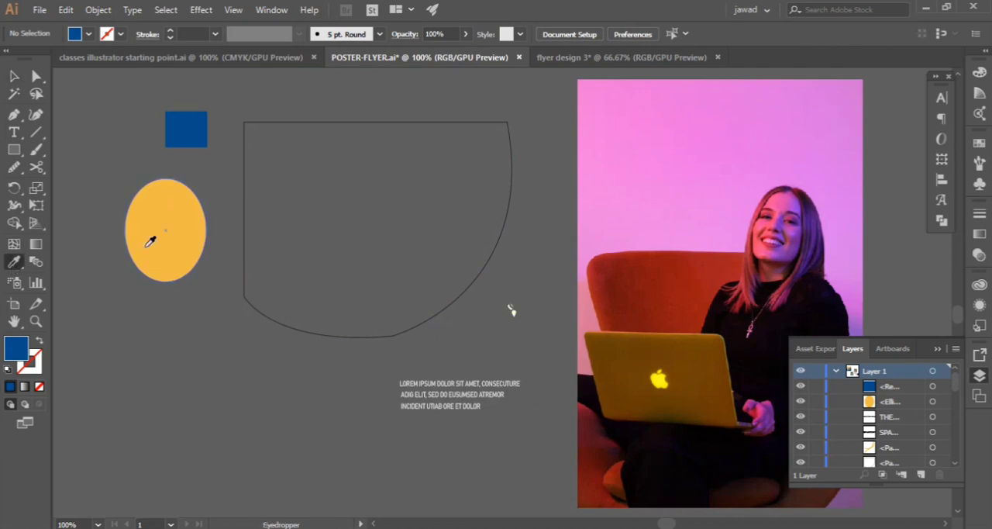
pyautogui.click(151, 242)
pyautogui.click(543, 57)
pyautogui.click(503, 217)
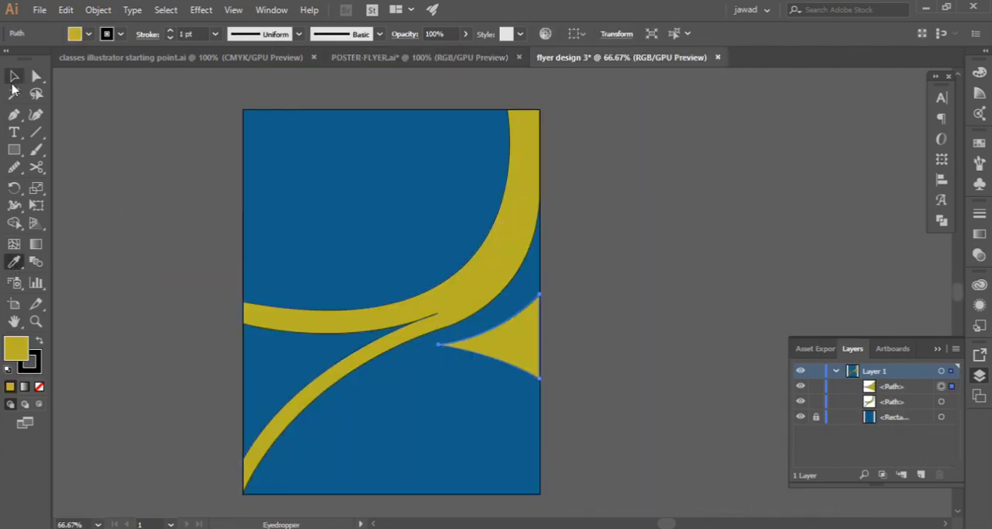
pyautogui.click(14, 76)
pyautogui.click(368, 328)
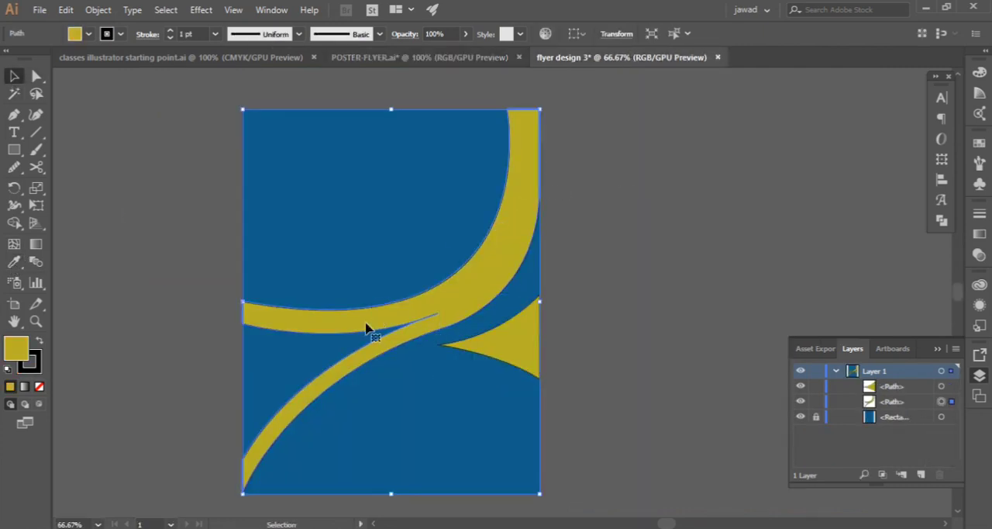
pyautogui.click(170, 318)
pyautogui.click(350, 375)
pyautogui.click(14, 263)
pyautogui.click(14, 76)
pyautogui.click(95, 127)
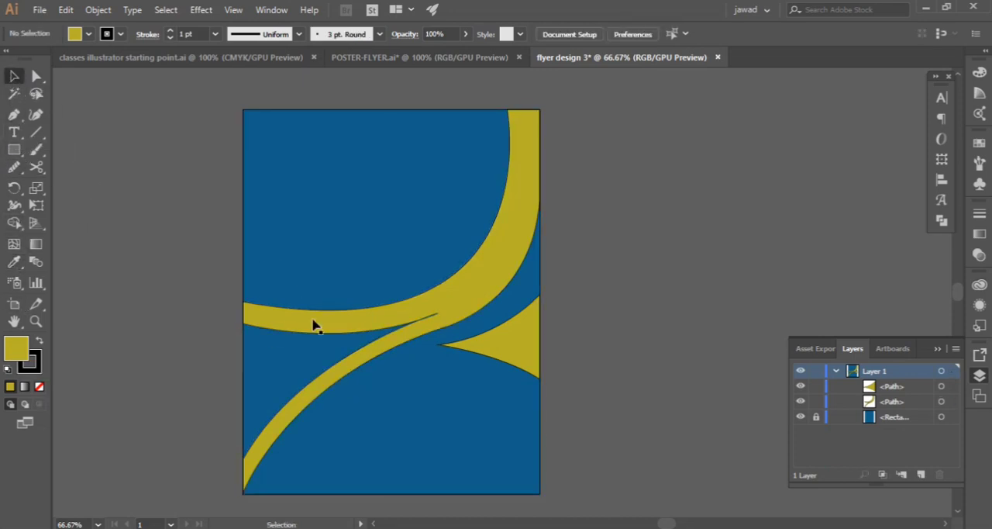
# Select the large curved shape and try to give it the orange of the ellipse in POSTER-FLYER.ai
pyautogui.click(320, 315)
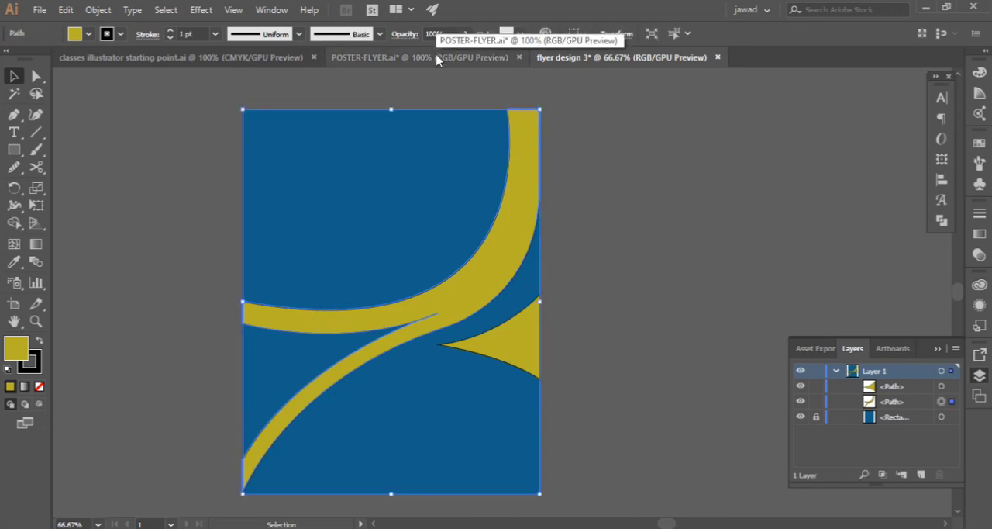
pyautogui.click(438, 61)
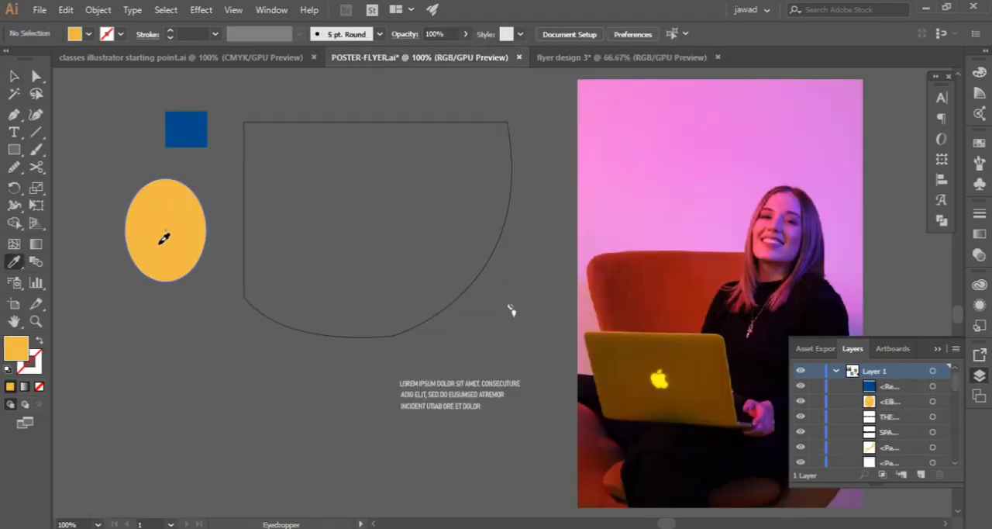
pyautogui.click(620, 57)
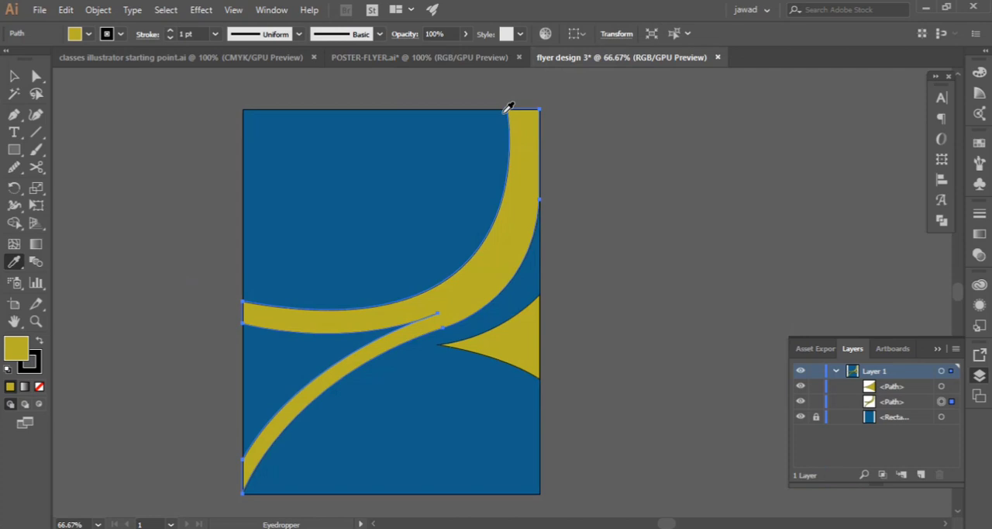
# Copy the hex colour of the orange ellipse in POSTER-FLYER.ai and fill the flyer's large curved shape with F2BB47
pyautogui.click(411, 59)
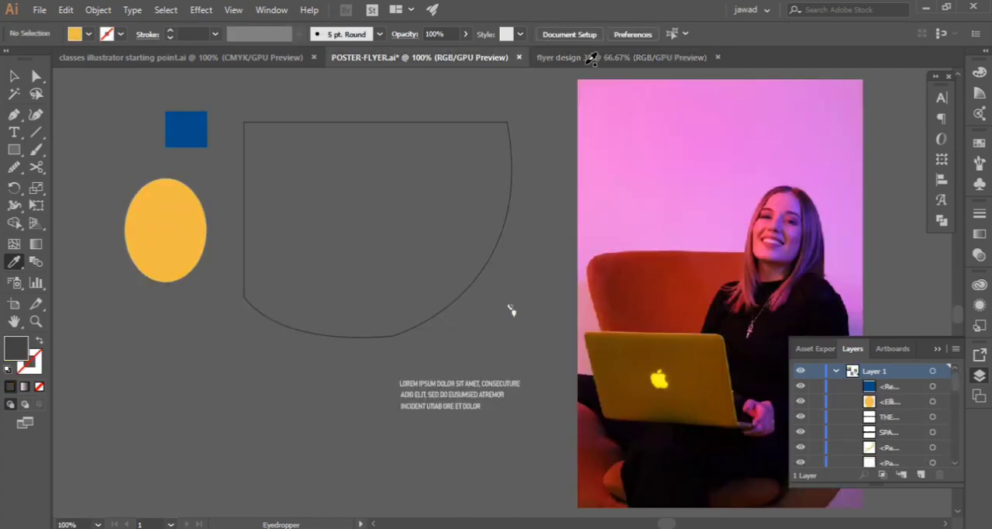
pyautogui.rightClick(157, 207)
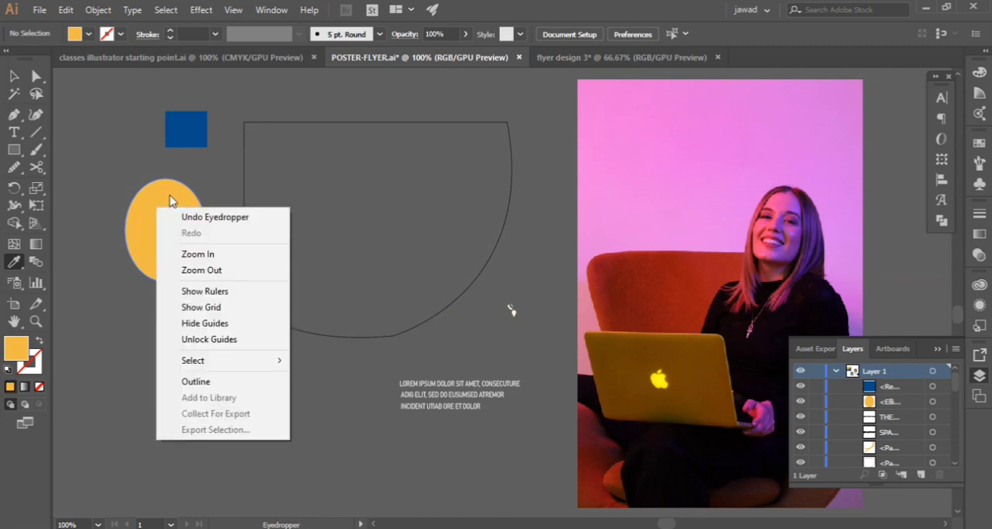
pyautogui.click(169, 195)
pyautogui.click(167, 223)
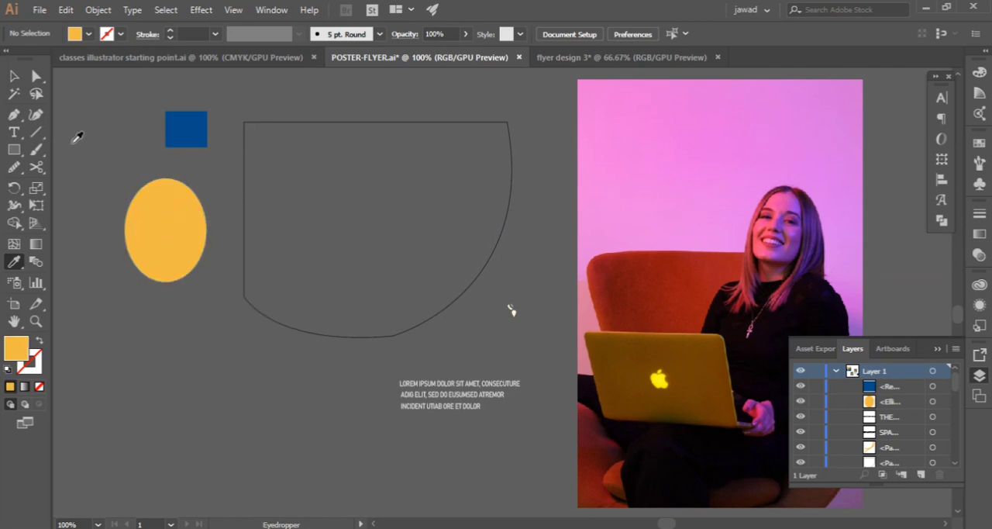
pyautogui.doubleClick(26, 353)
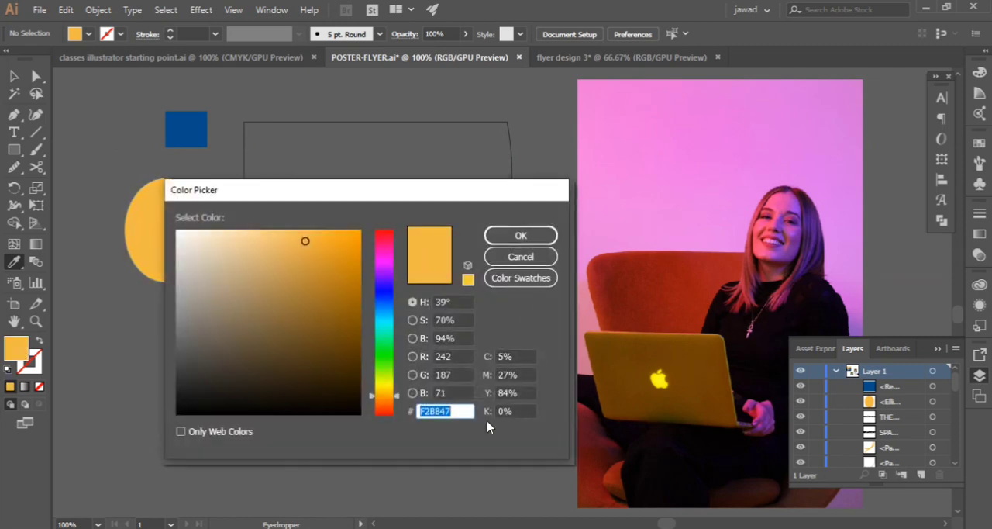
pyautogui.click(521, 257)
pyautogui.click(621, 57)
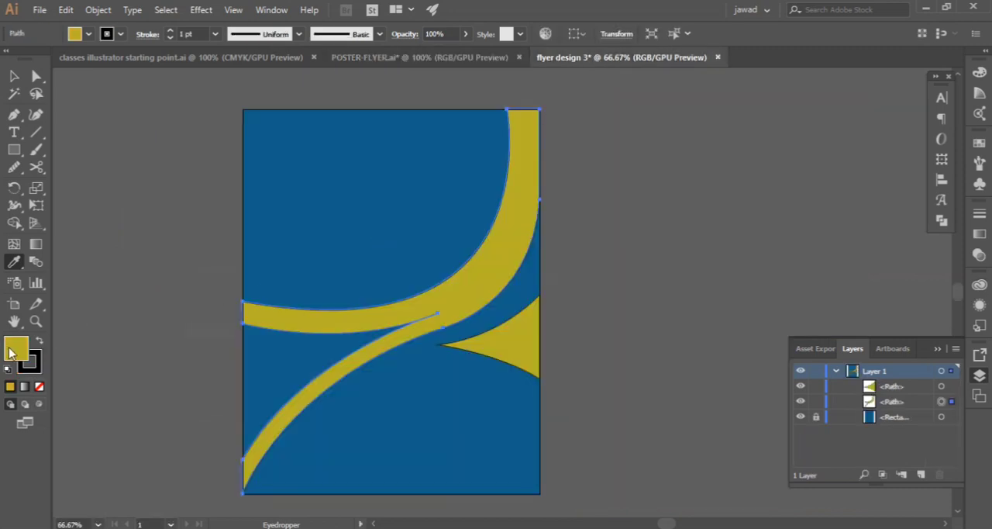
pyautogui.doubleClick(11, 348)
pyautogui.write('F2BB47')
pyautogui.press('Return')
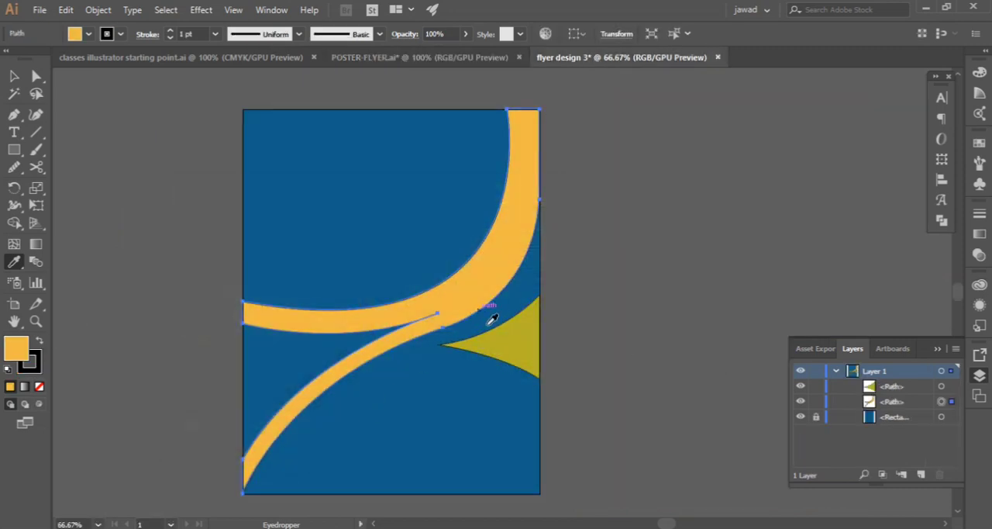
# Fill the triangular shape with the orange of the large curved shape using the Eyedropper
pyautogui.click(14, 75)
pyautogui.click(512, 360)
pyautogui.click(14, 261)
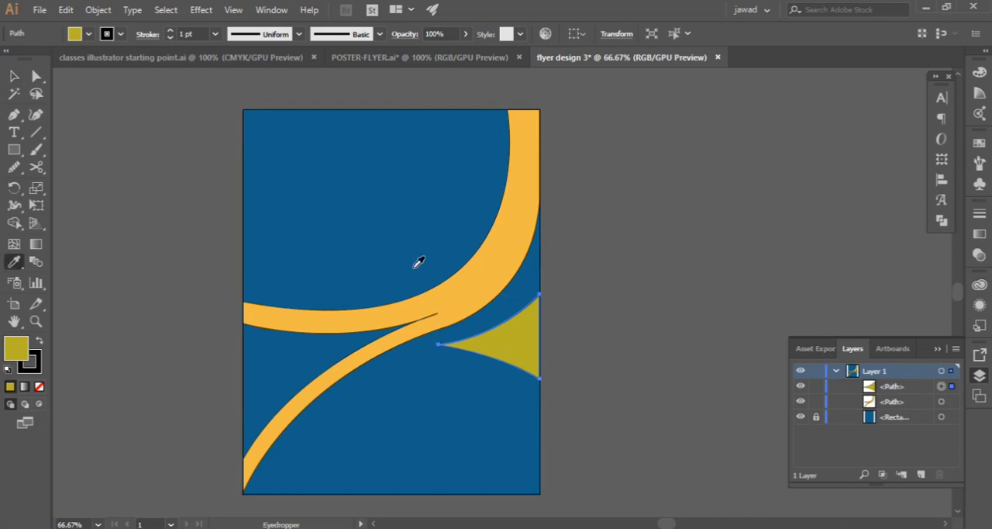
pyautogui.click(457, 302)
pyautogui.click(14, 75)
pyautogui.click(128, 114)
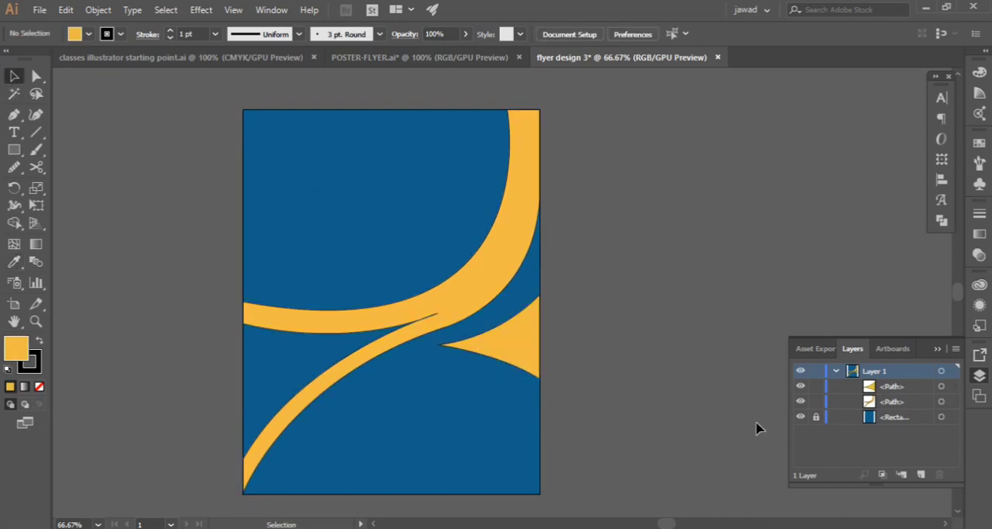
# Copy the hex colour of the blue rectangle in POSTER-FLYER.ai and fill the flyer's background rectangle with 004C8A
pyautogui.hotkey('ctrl', 'a')
pyautogui.click(419, 58)
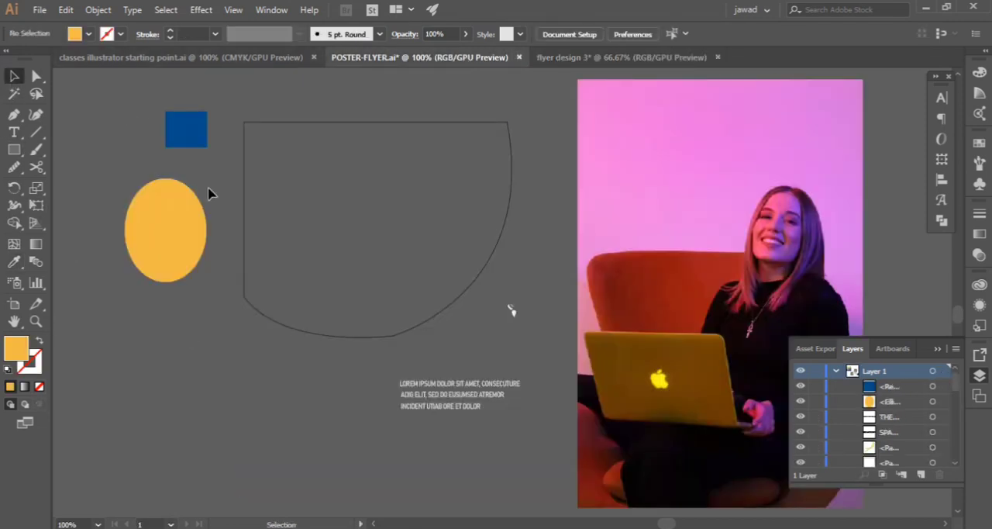
pyautogui.click(178, 137)
pyautogui.doubleClick(17, 348)
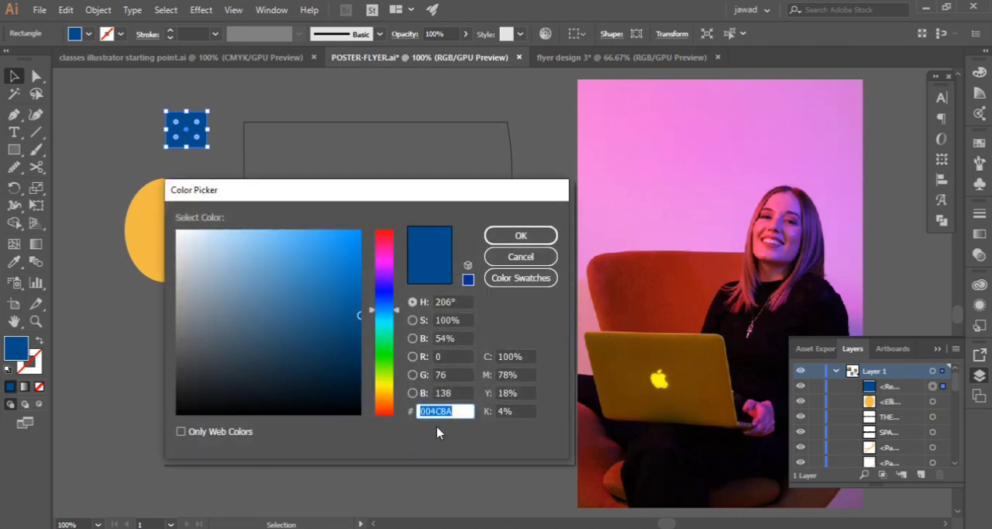
pyautogui.click(521, 256)
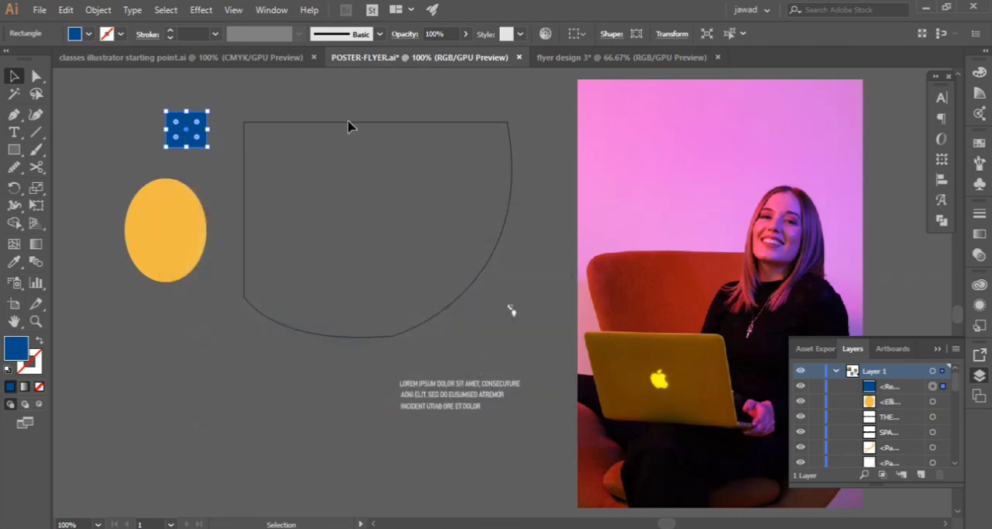
pyautogui.hotkey('ctrl', 'Tab')
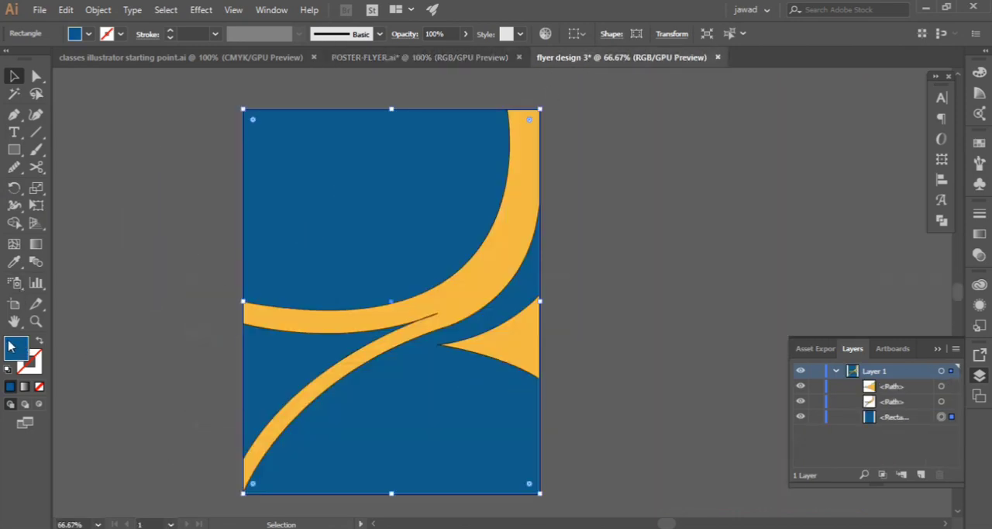
pyautogui.doubleClick(11, 346)
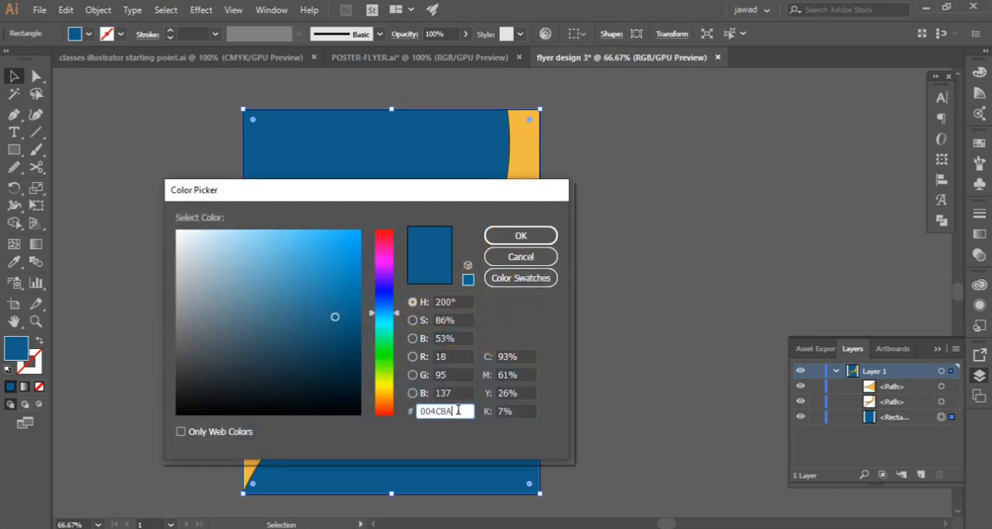
pyautogui.click(533, 234)
pyautogui.click(155, 136)
# Remove the stroke from the triangular shape
pyautogui.click(537, 344)
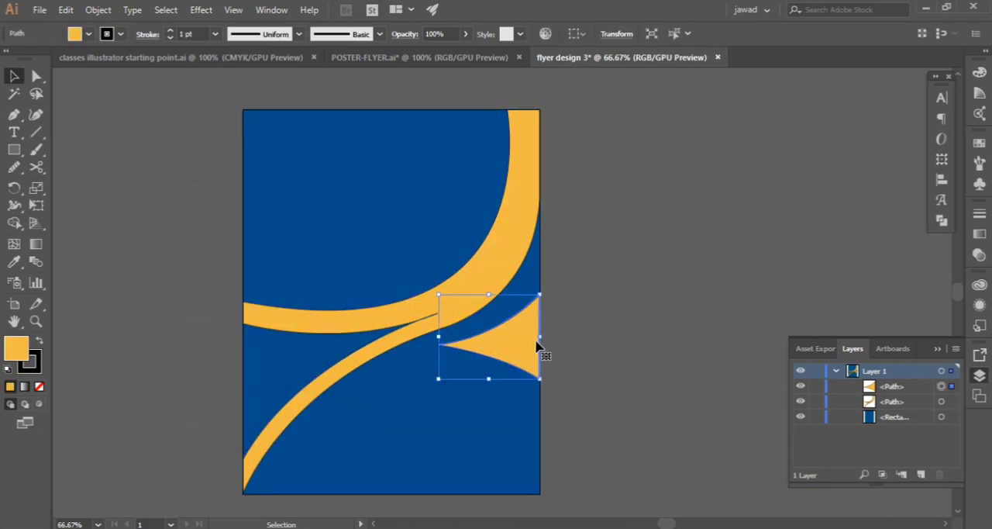
pyautogui.scroll(4, 538, 343)
pyautogui.scroll(-4, 170, 263)
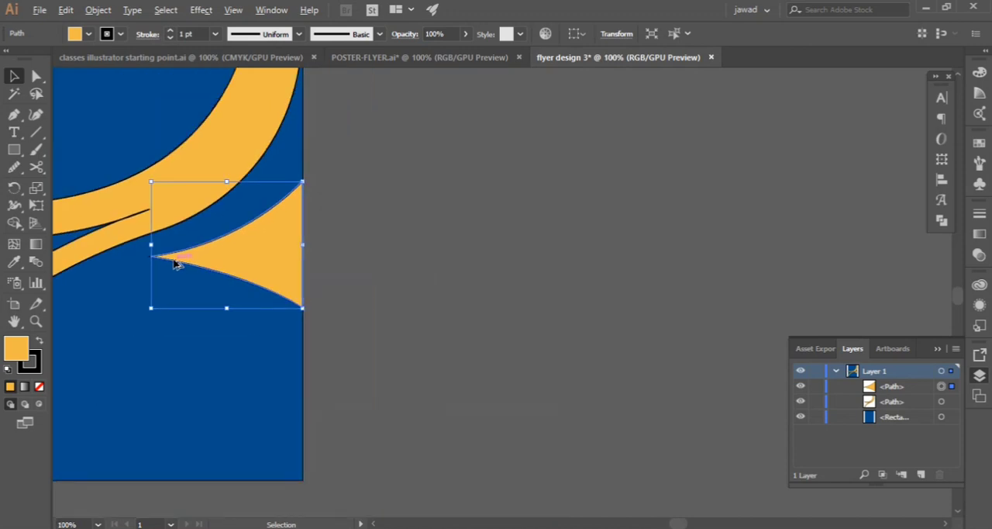
pyautogui.scroll(2, 59, 133)
pyautogui.click(171, 38)
pyautogui.click(458, 244)
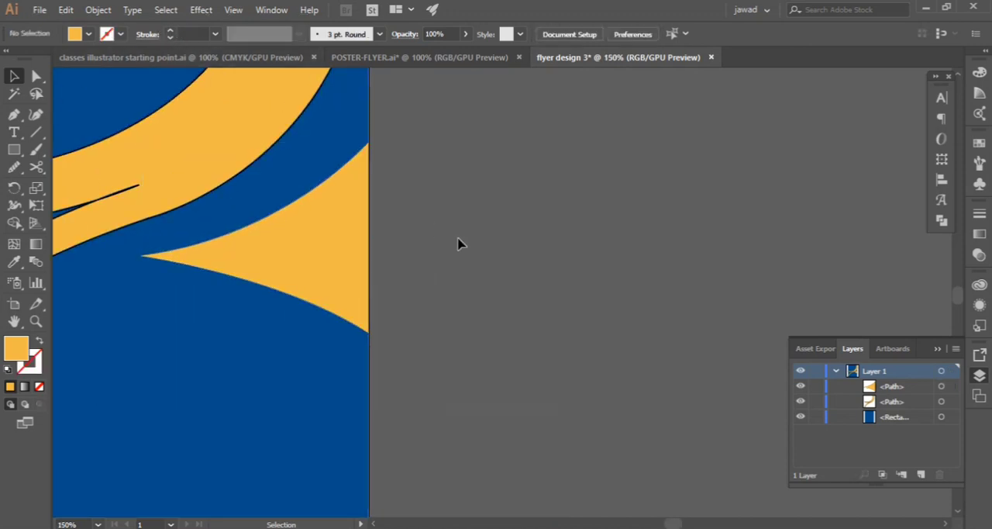
# Lock the background rectangle and lower the triangular shape's bottom anchor to about Y 8.06 in, bending its lower edge inward
pyautogui.click(355, 325)
pyautogui.press('a')
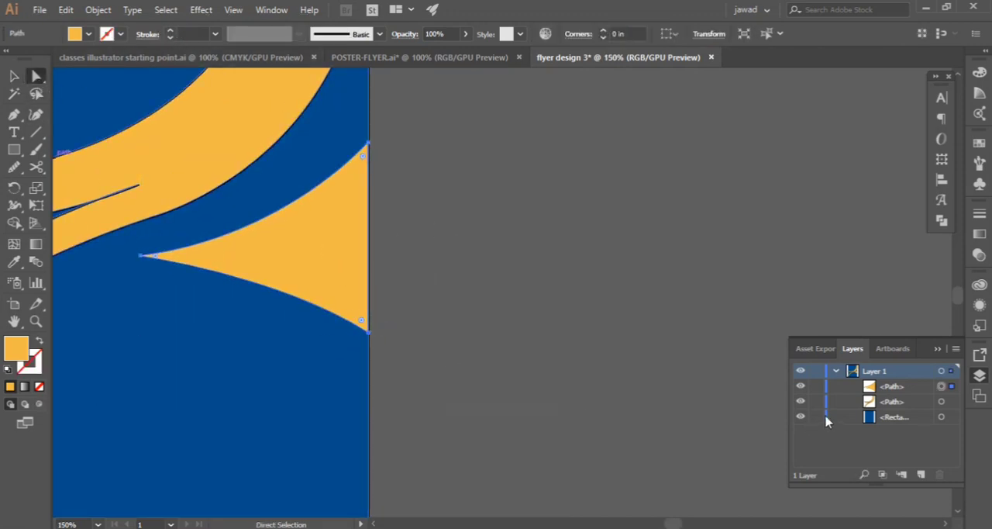
pyautogui.click(816, 416)
pyautogui.moveTo(368, 332); pyautogui.dragTo(368, 359)
pyautogui.hotkey('ctrl', 'z')
pyautogui.click(371, 376)
pyautogui.click(369, 350)
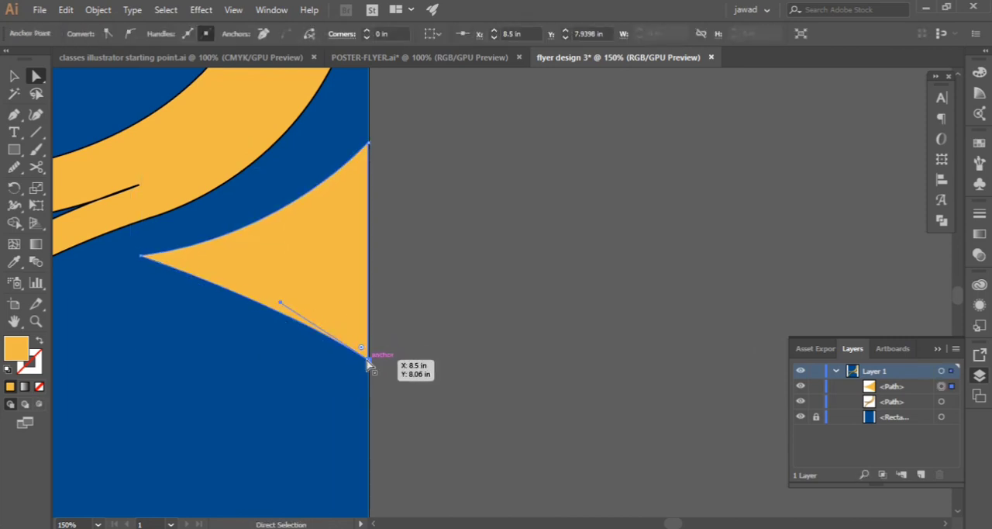
pyautogui.moveTo(282, 306); pyautogui.dragTo(275, 277)
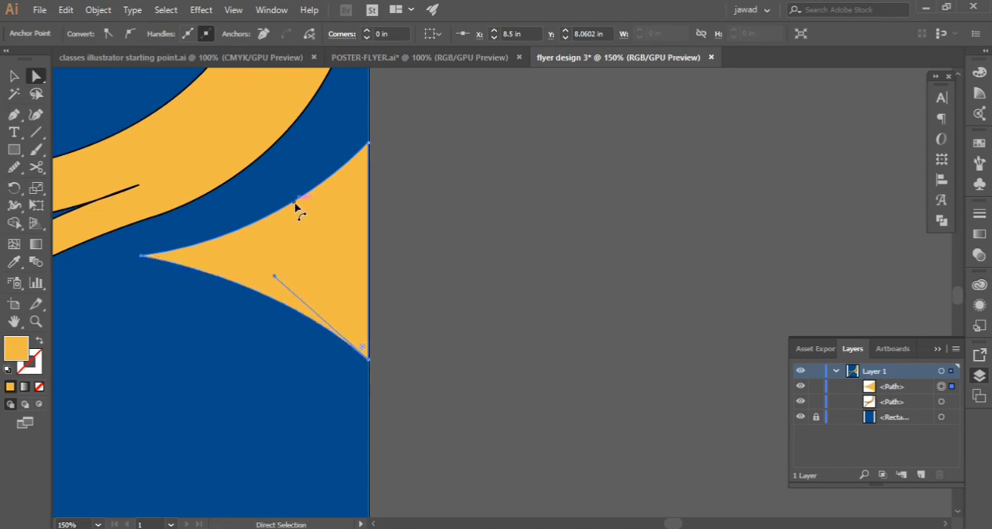
# Fine-tune the curve of the triangular shape's upper edge
pyautogui.click(296, 206)
pyautogui.moveTo(287, 233)
pyautogui.mouseDown()
pyautogui.moveTo(301, 235)
pyautogui.moveTo(272, 254)
pyautogui.moveTo(263, 222)
pyautogui.moveTo(266, 237)
pyautogui.moveTo(250, 254)
pyautogui.moveTo(284, 222)
pyautogui.mouseUp()
pyautogui.hotkey('ctrl', 'z')
pyautogui.click(141, 256)
pyautogui.click(233, 366)
pyautogui.hotkey('ctrl', '-')
pyautogui.hotkey('ctrl', '-')
pyautogui.hotkey('ctrl', '-')
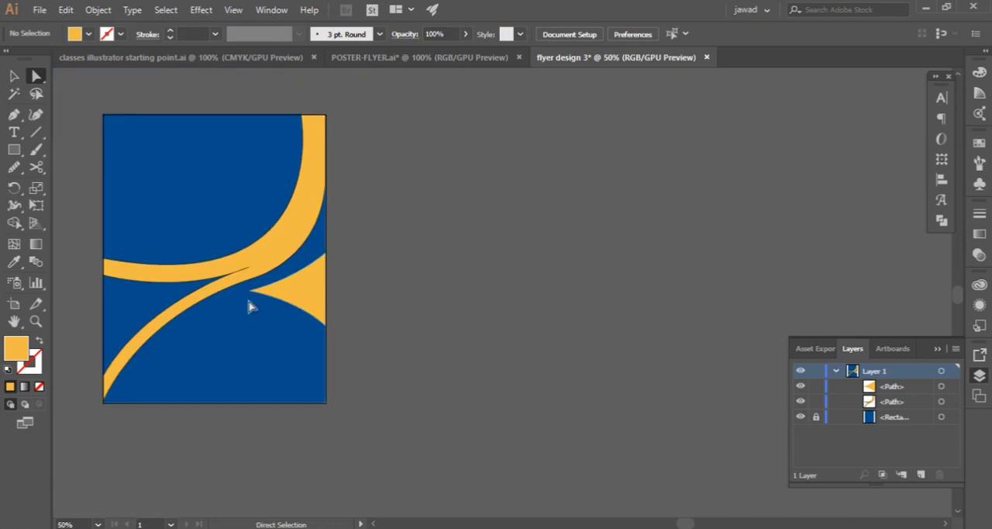
# Stretch the triangular shape's tip further left under the curved band and shift the shape slightly down along the artboard's right edge
pyautogui.press('h')
pyautogui.moveTo(249, 318); pyautogui.dragTo(392, 329)
pyautogui.scroll(4, 393, 328)
pyautogui.press('v')
pyautogui.click(589, 240)
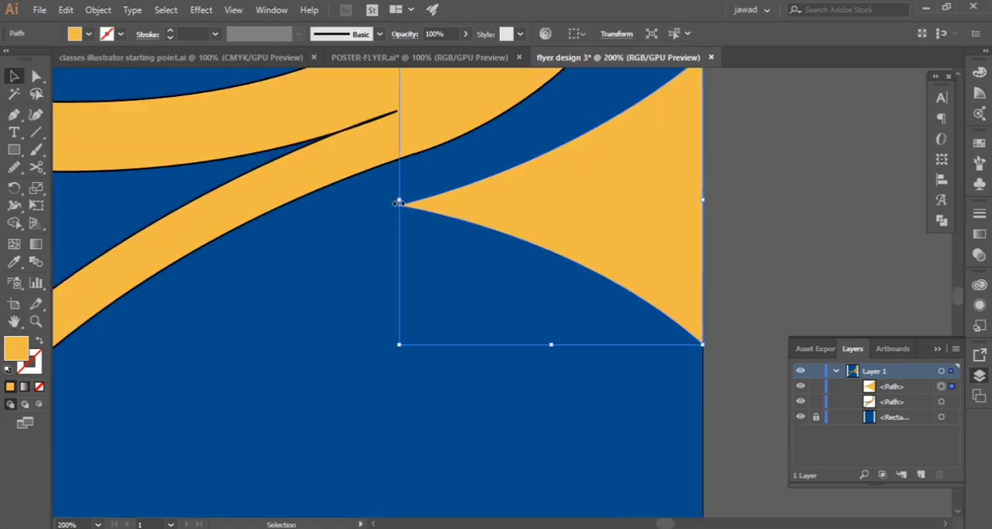
pyautogui.moveTo(398, 203); pyautogui.dragTo(344, 203)
pyautogui.scroll(3, 500, 250)
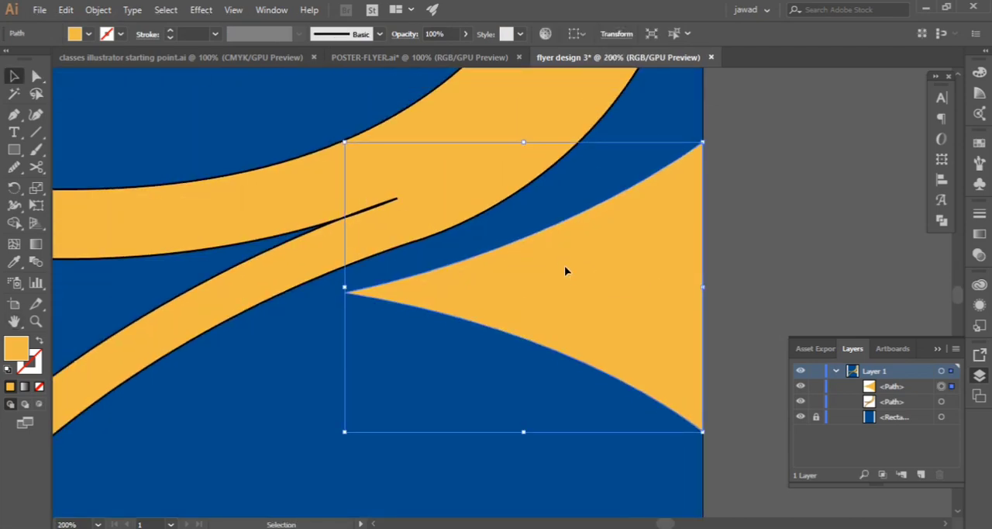
pyautogui.moveTo(564, 265); pyautogui.dragTo(631, 295)
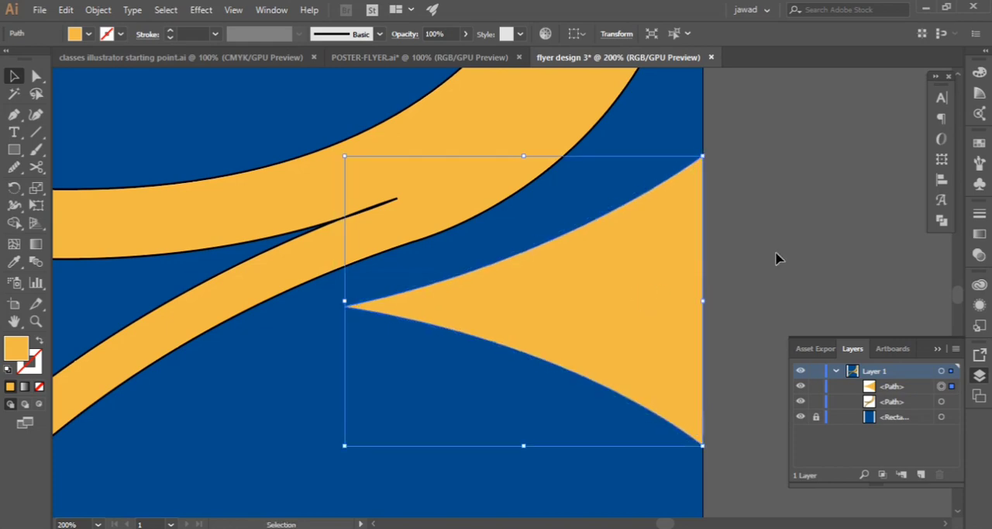
pyautogui.scroll(2, 778, 258)
pyautogui.click(785, 252)
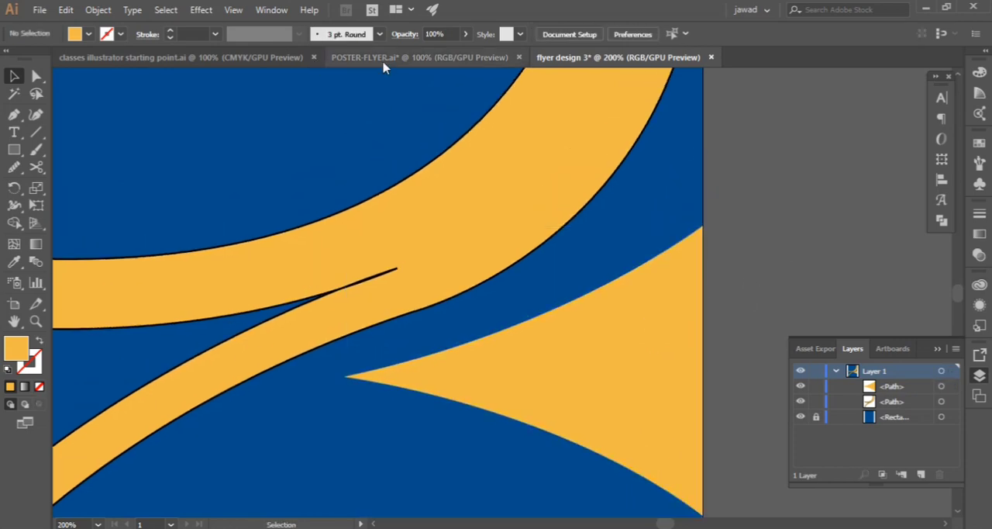
# Draw a closed Pen shape from the artboard's top-left corner along the band's inner curve, through X 4.45, Y 5.5 in, to the left edge
pyautogui.click(383, 59)
pyautogui.click(580, 58)
pyautogui.scroll(-3, 417, 199)
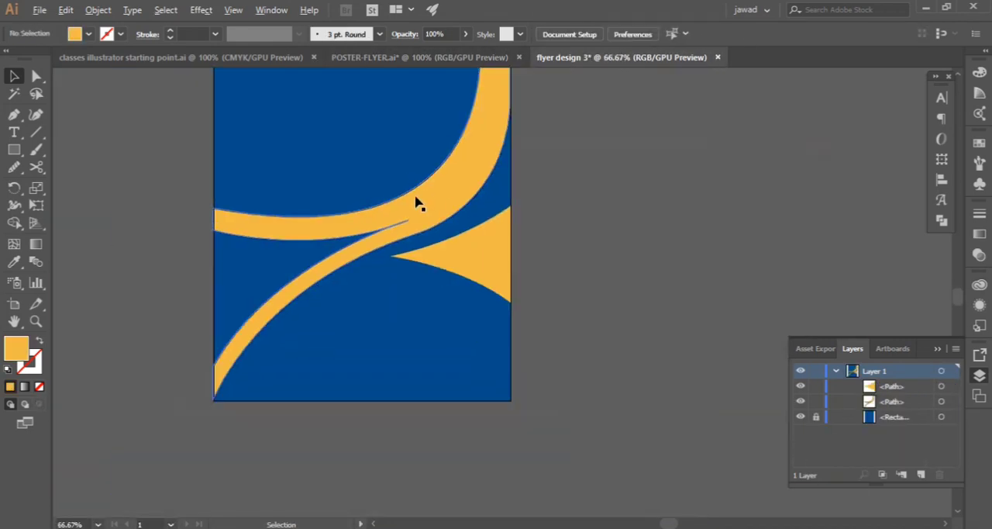
pyautogui.scroll(5, 415, 198)
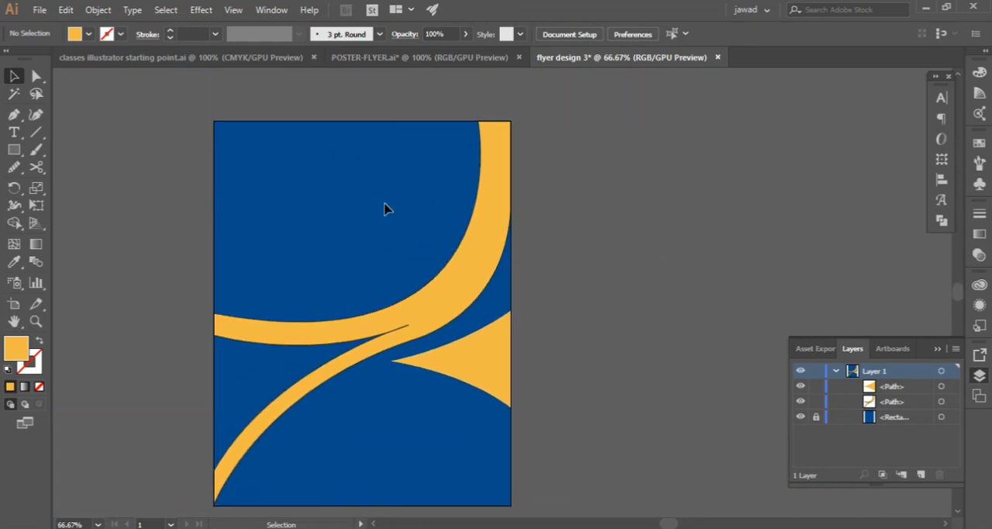
pyautogui.click(14, 114)
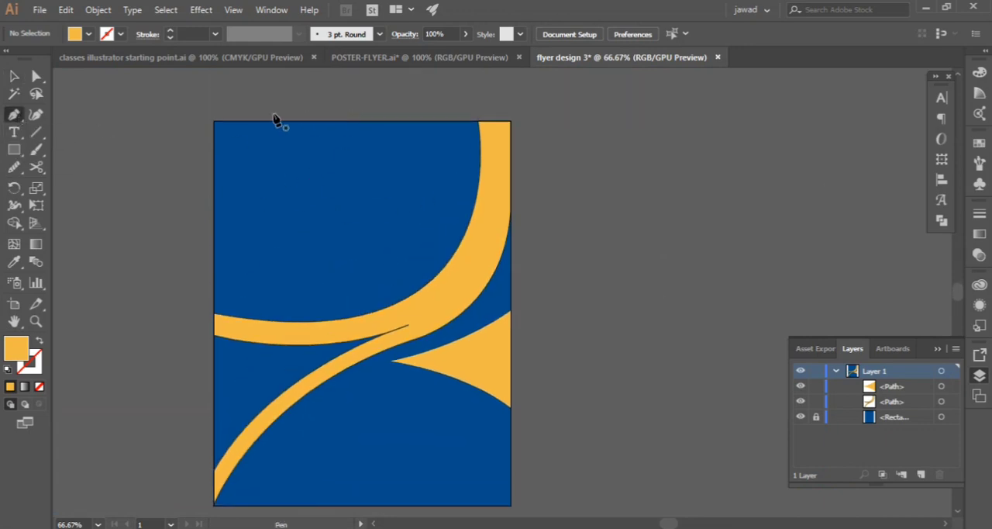
pyautogui.click(215, 121)
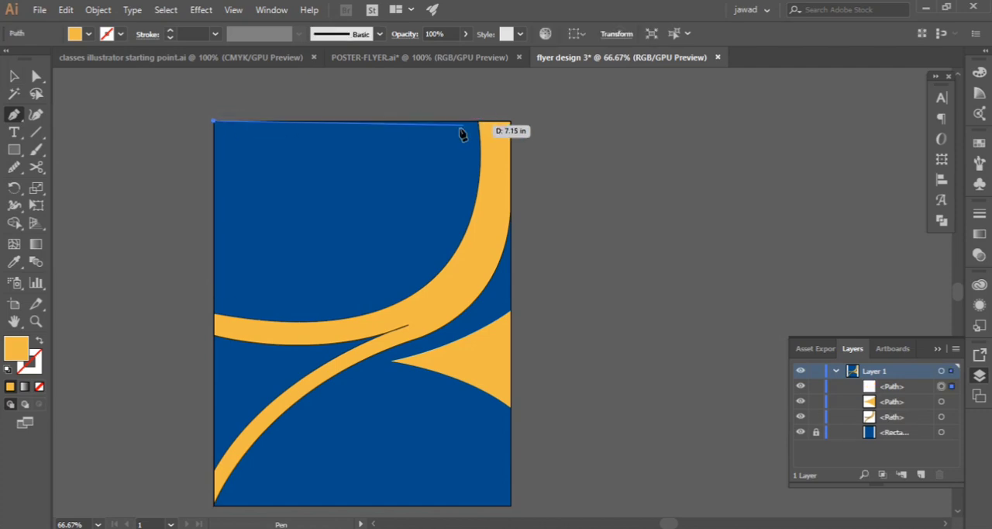
pyautogui.click(477, 122)
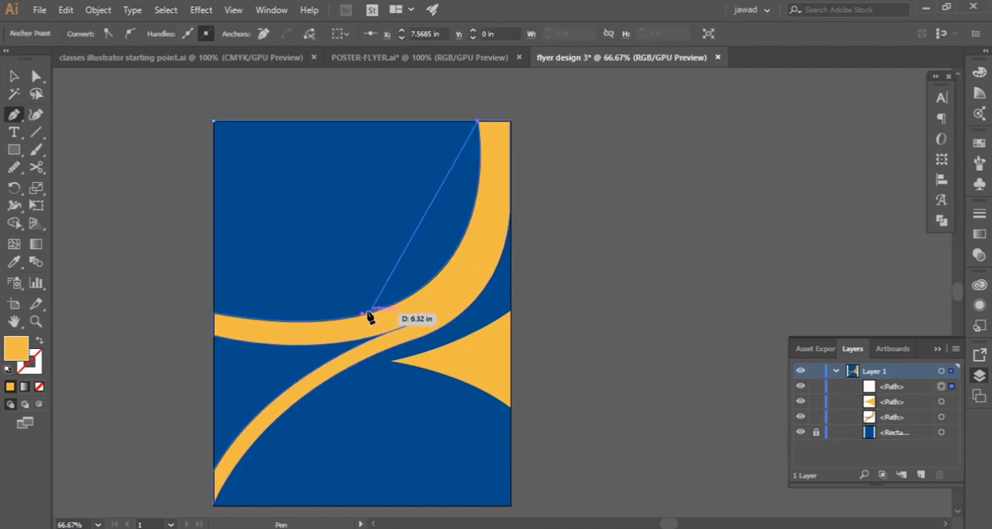
pyautogui.moveTo(369, 313); pyautogui.dragTo(231, 353)
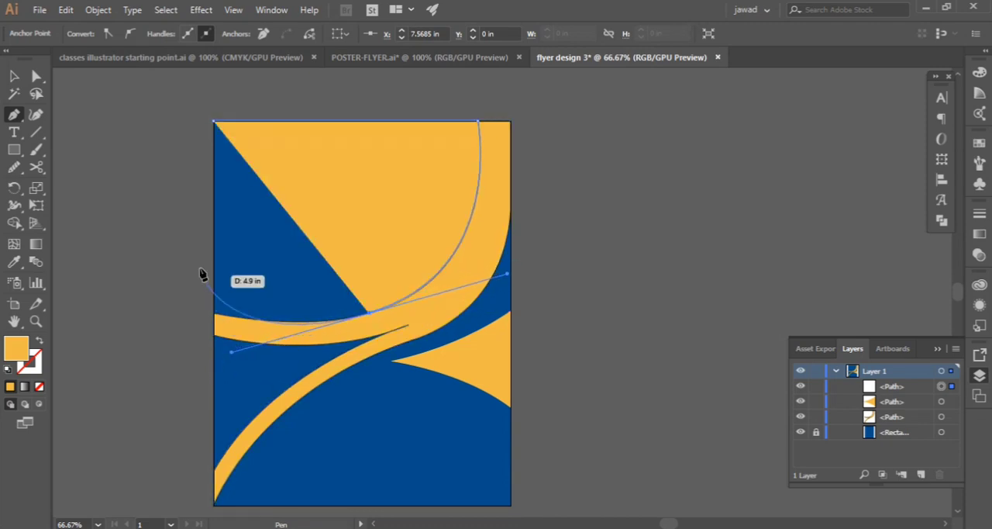
pyautogui.click(374, 317)
pyautogui.moveTo(215, 272); pyautogui.dragTo(165, 224)
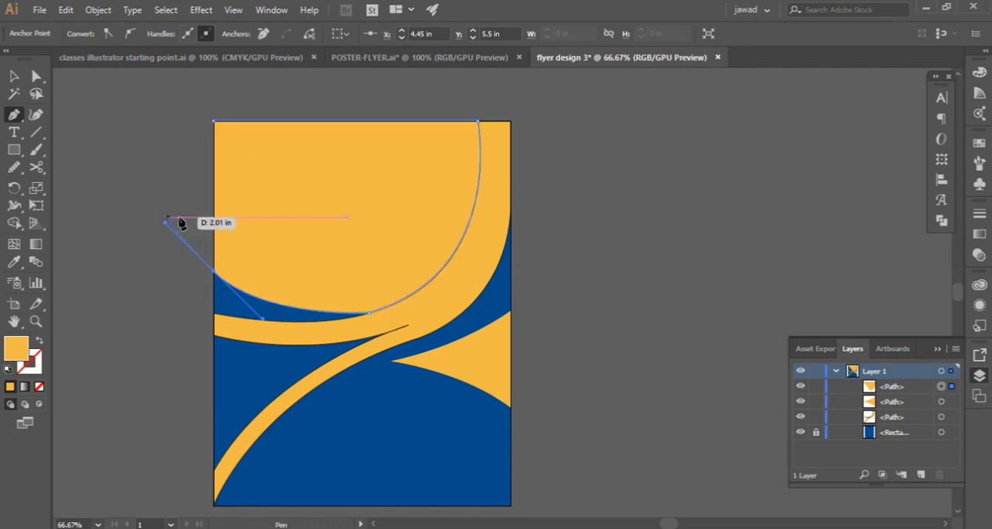
pyautogui.click(215, 123)
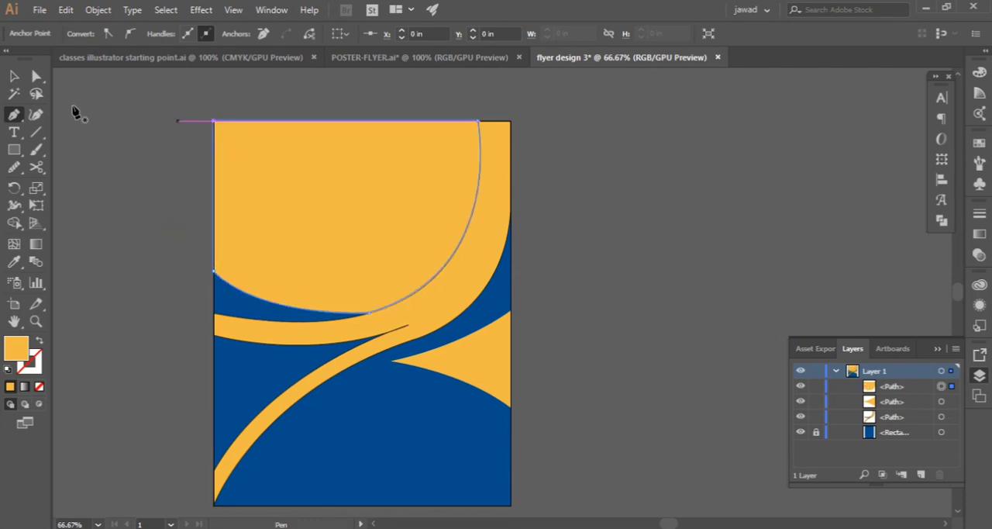
# Move the new shape off the artboard to its right and give it no fill and a black outline
pyautogui.press('v')
pyautogui.moveTo(321, 177); pyautogui.dragTo(690, 239)
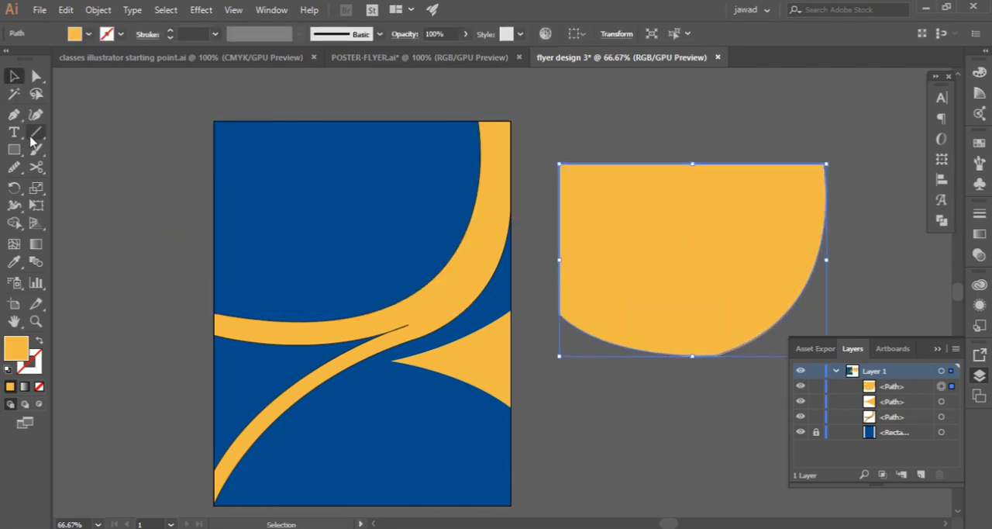
pyautogui.click(38, 343)
pyautogui.click(599, 164)
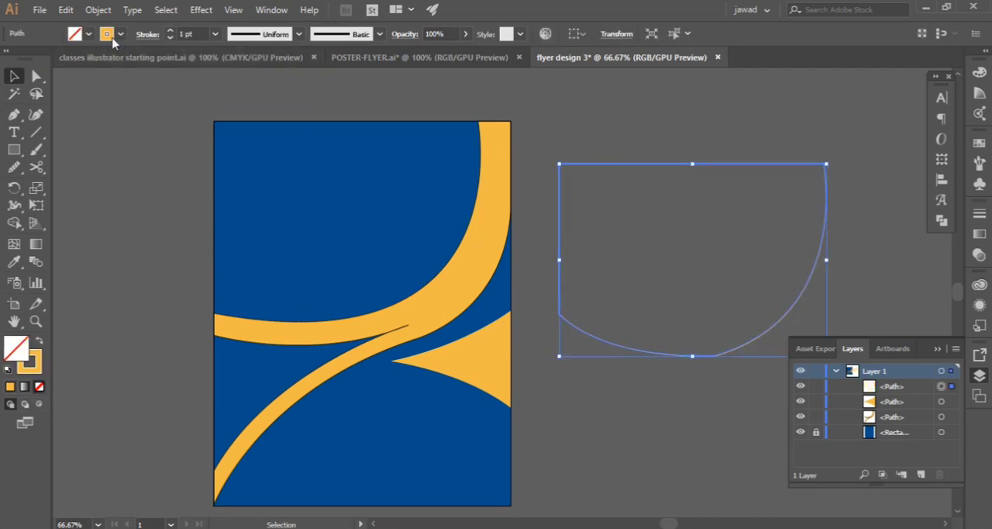
pyautogui.click(120, 35)
pyautogui.click(655, 244)
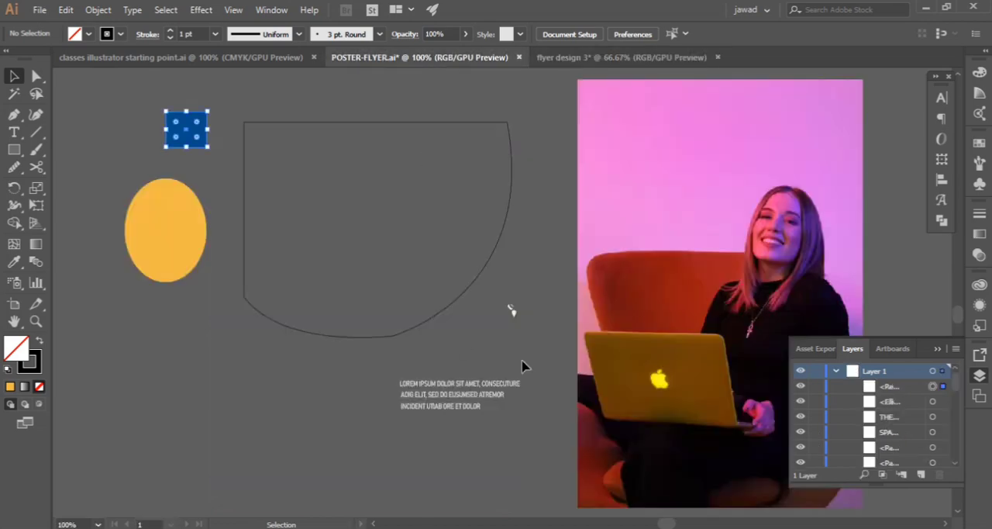
# Place the photo 1677482936849.jpeg of the woman with a laptop over the curved outline beside the artboard
pyautogui.moveTo(522, 365); pyautogui.dragTo(640, 211)
pyautogui.press('h')
pyautogui.moveTo(789, 235); pyautogui.dragTo(507, 243)
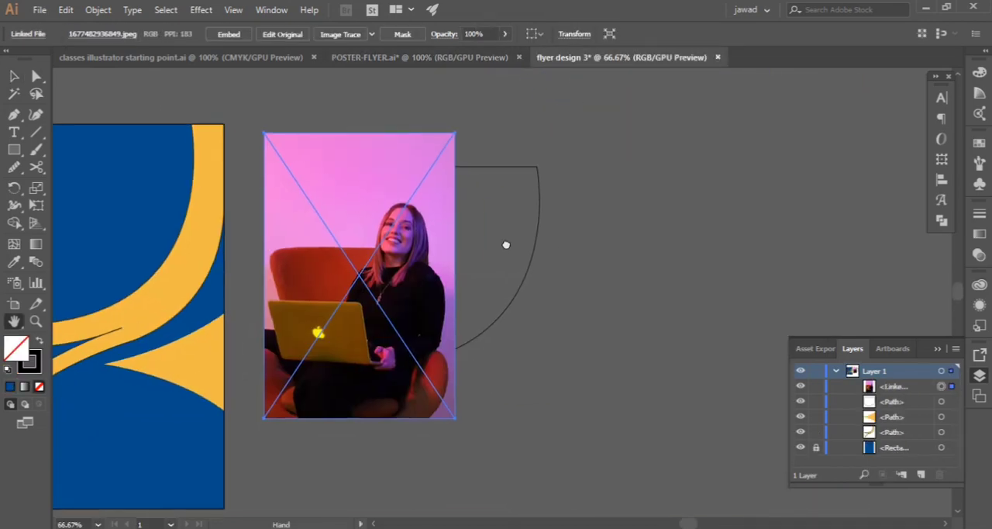
pyautogui.press('v')
pyautogui.moveTo(428, 267); pyautogui.dragTo(511, 257)
pyautogui.click(287, 176)
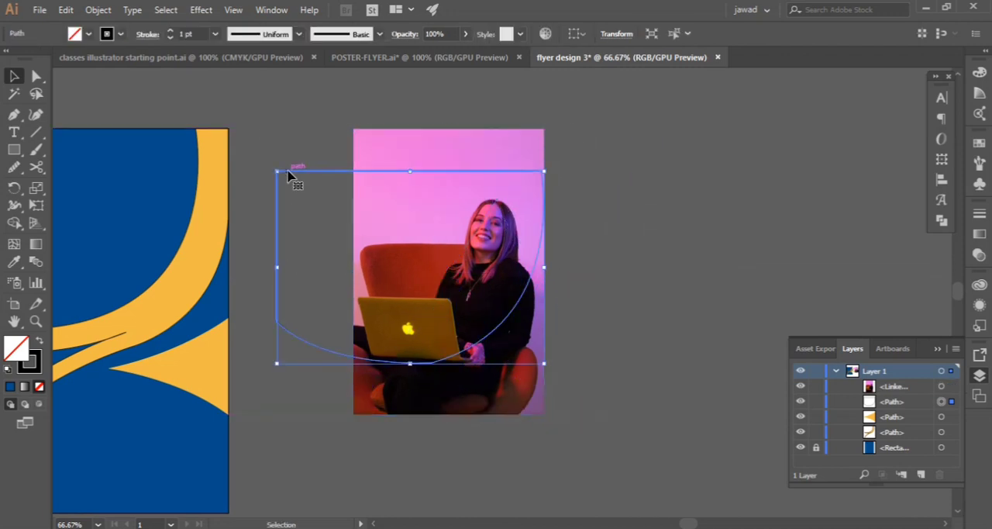
pyautogui.moveTo(326, 179)
pyautogui.mouseDown()
pyautogui.moveTo(326, 207)
pyautogui.moveTo(327, 176)
pyautogui.moveTo(317, 171)
pyautogui.mouseUp()
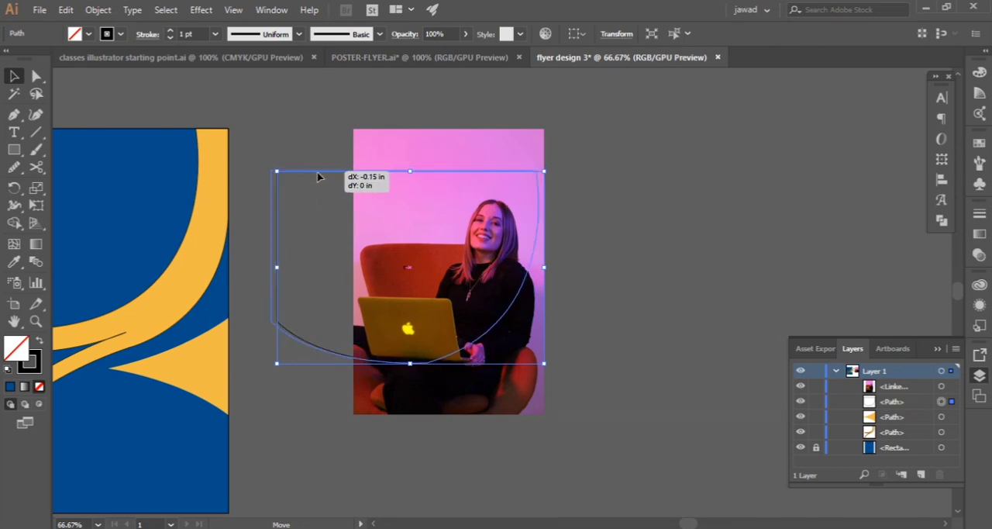
# Enlarge the photo to about 11.9 by 17.9 in and send it to the back of the layer
pyautogui.click(454, 411)
pyautogui.moveTo(547, 418); pyautogui.dragTo(540, 459)
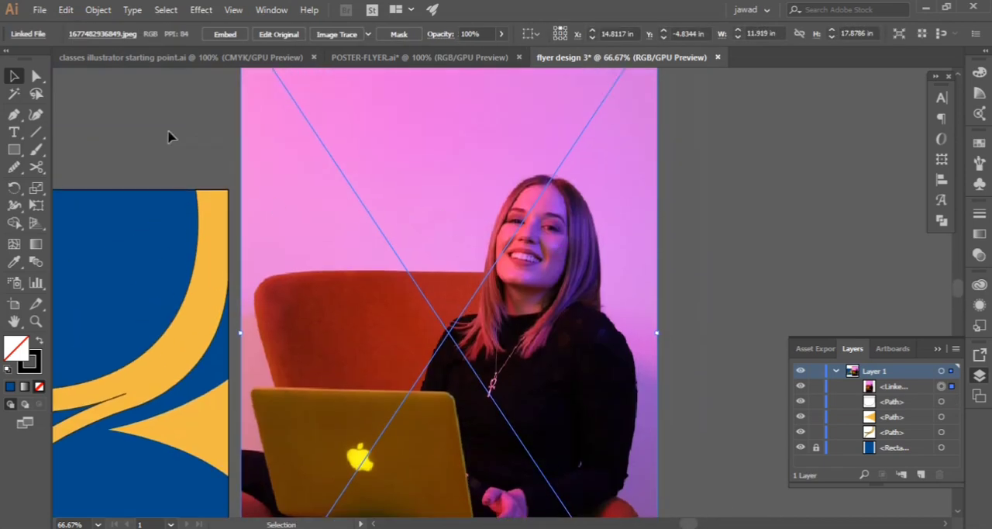
pyautogui.rightClick(308, 165)
pyautogui.moveTo(449, 267)
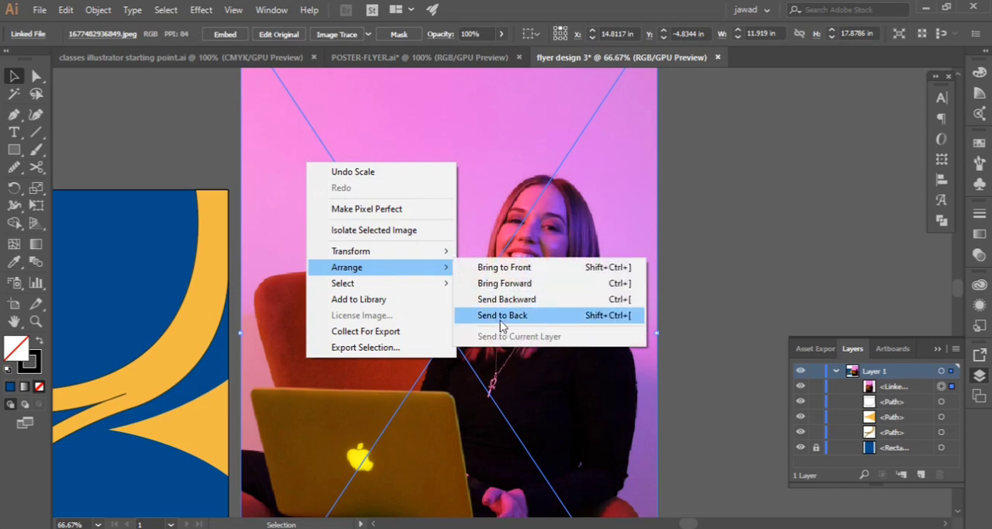
pyautogui.click(502, 315)
pyautogui.scroll(-3, 693, 215)
pyautogui.click(693, 216)
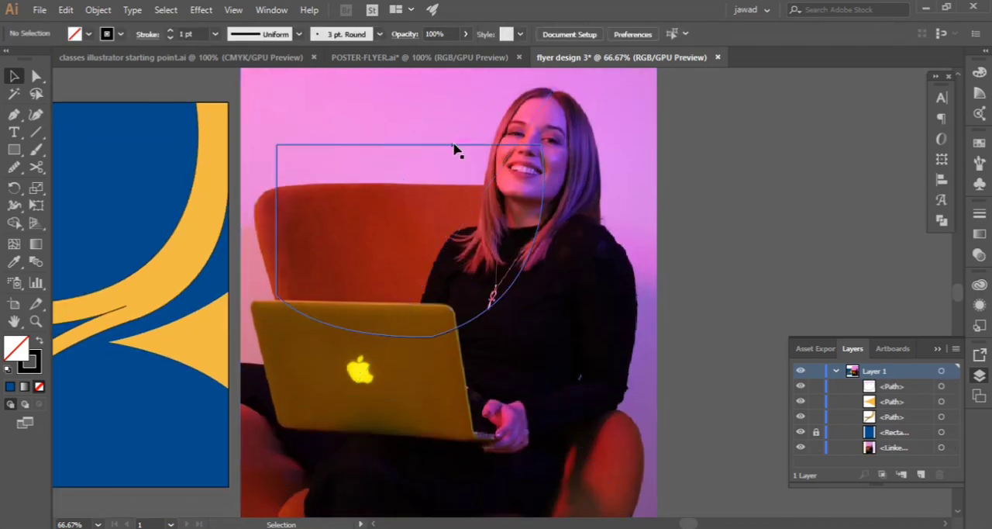
# Move the curved outline down and right over the woman and scale the photo down toward the outline's size
pyautogui.moveTo(454, 149); pyautogui.dragTo(496, 206)
pyautogui.scroll(-5, 636, 400)
pyautogui.click(620, 464)
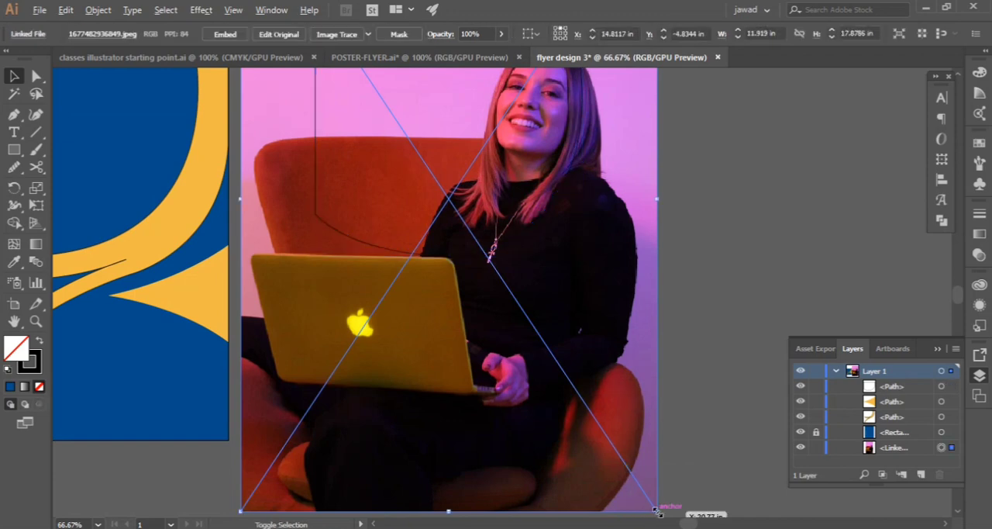
pyautogui.moveTo(655, 510); pyautogui.dragTo(583, 411)
pyautogui.scroll(4, 578, 416)
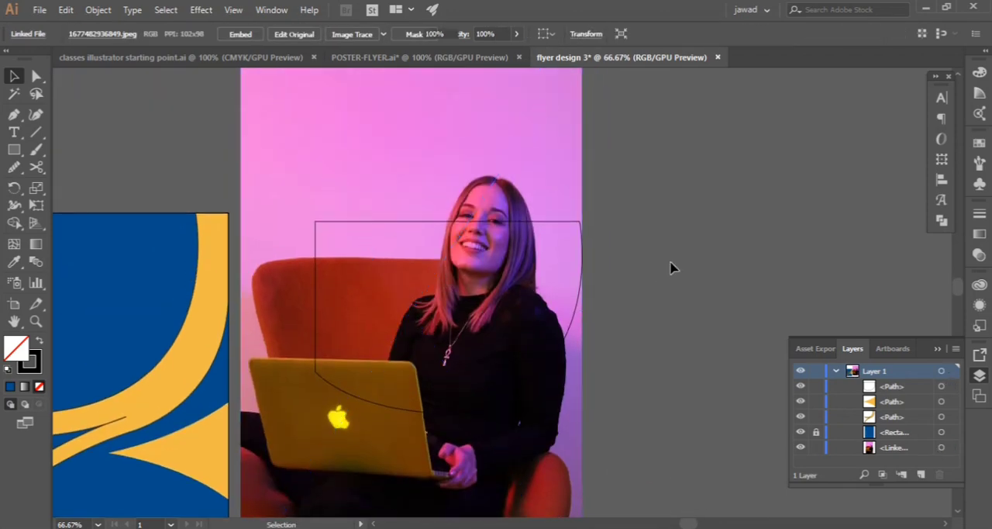
# Shift the curved outline further left over the woman and reduce the photo's size again
pyautogui.moveTo(348, 224); pyautogui.dragTo(310, 224)
pyautogui.scroll(-4, 402, 293)
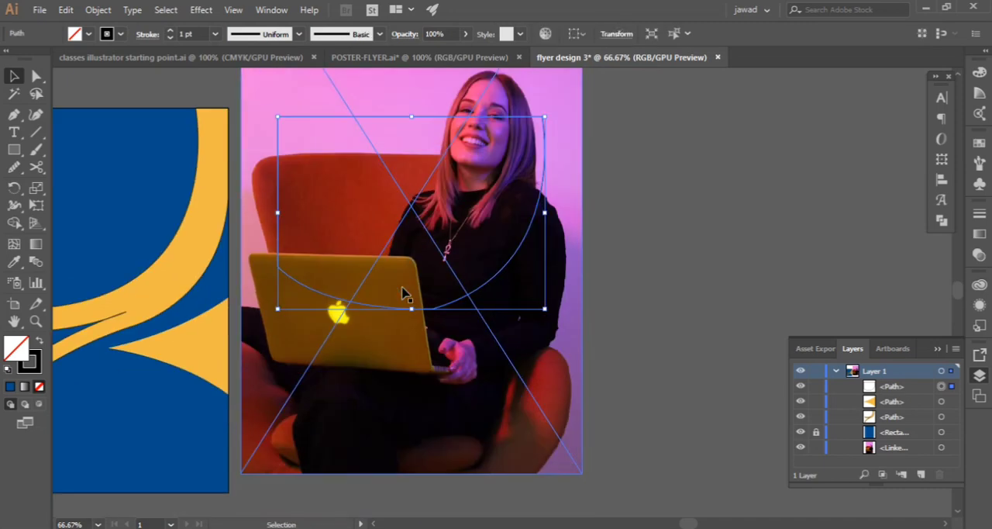
pyautogui.click(581, 472)
pyautogui.moveTo(581, 472); pyautogui.dragTo(544, 430)
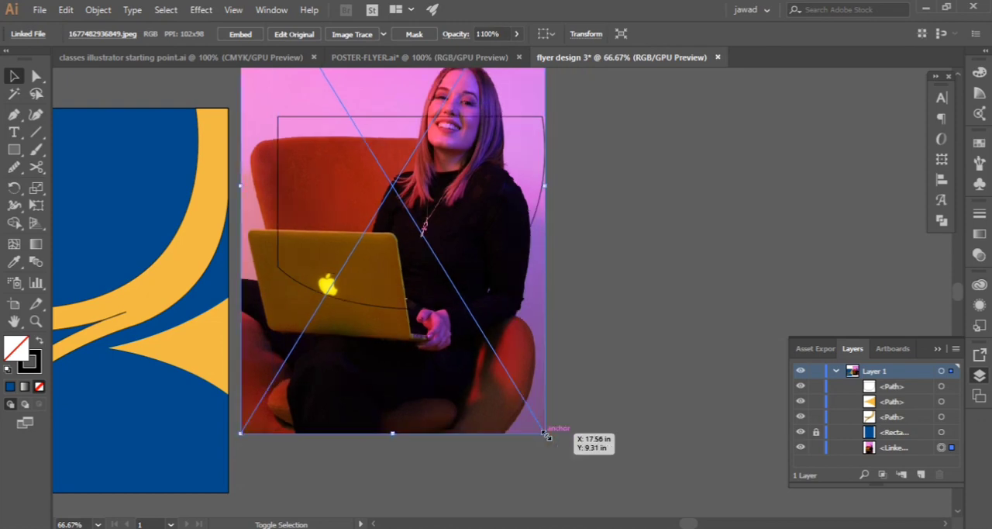
pyautogui.scroll(4, 421, 372)
pyautogui.moveTo(319, 224); pyautogui.dragTo(293, 222)
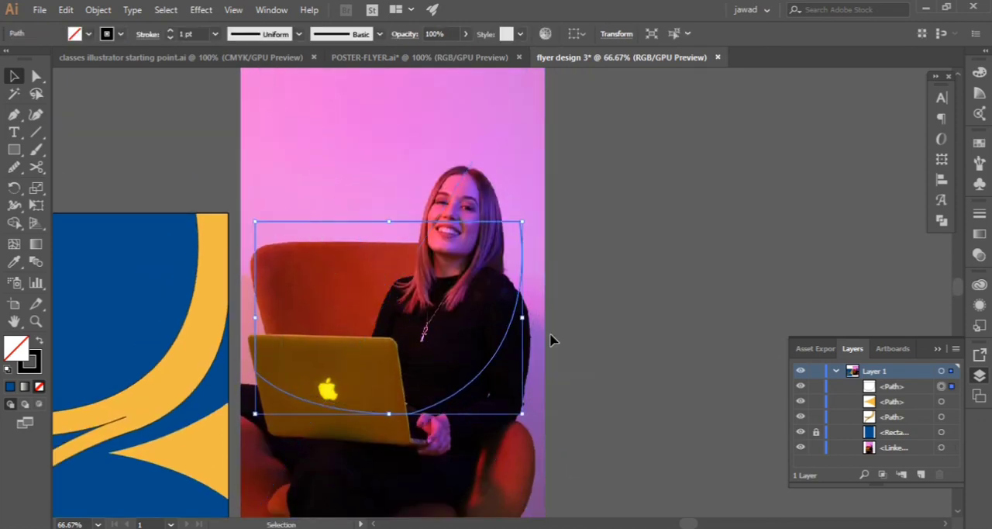
# Move the curved outline up on the photo and scale the photo down to about 7.6 by 12.4 in
pyautogui.press('space')
pyautogui.moveTo(425, 339); pyautogui.dragTo(624, 315)
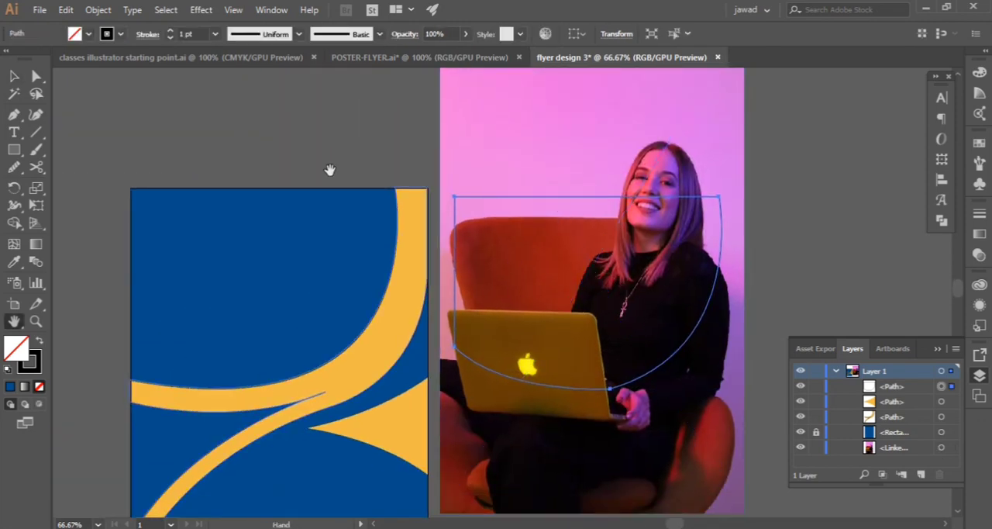
pyautogui.click(331, 168)
pyautogui.moveTo(531, 202); pyautogui.dragTo(548, 129)
pyautogui.click(806, 212)
pyautogui.scroll(-2, 724, 276)
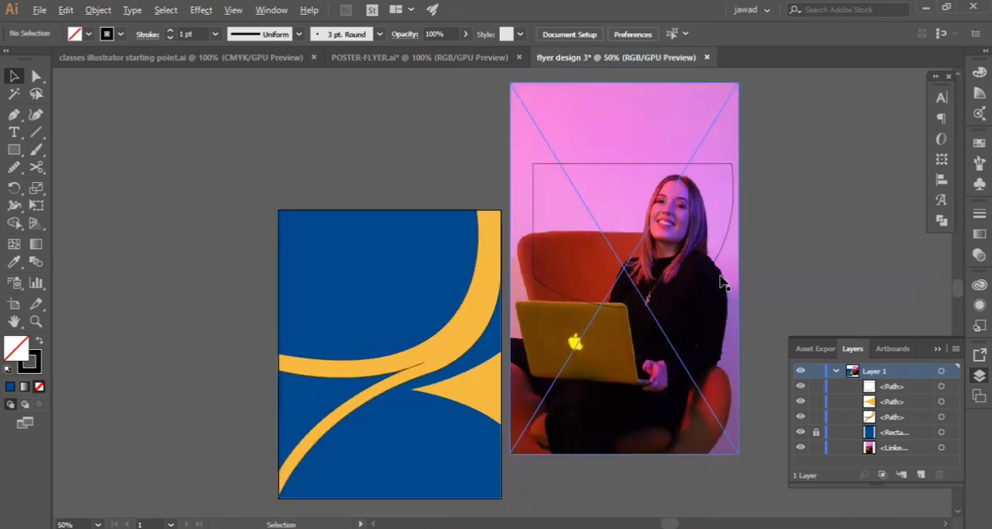
pyautogui.moveTo(709, 334)
pyautogui.mouseDown()
pyautogui.moveTo(703, 322)
pyautogui.moveTo(716, 320)
pyautogui.mouseUp()
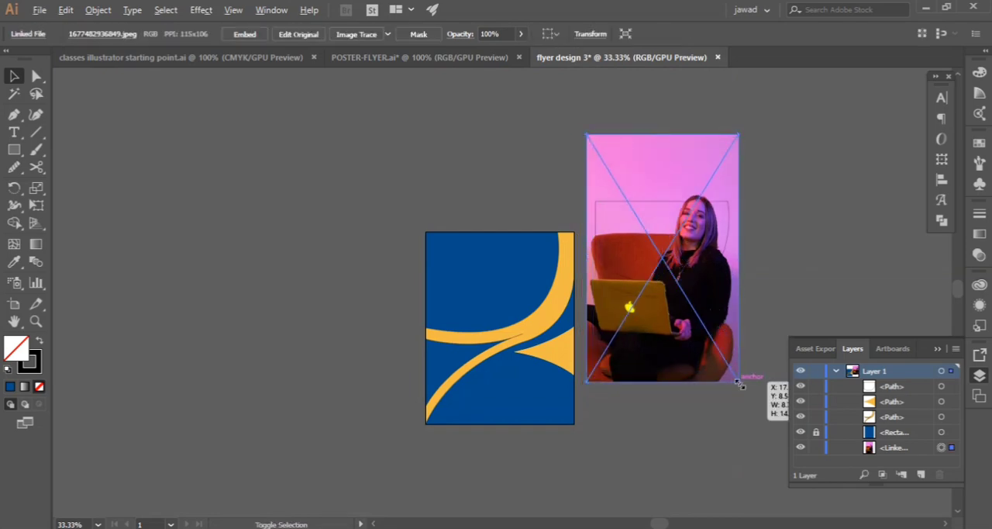
pyautogui.moveTo(739, 383); pyautogui.dragTo(732, 373)
pyautogui.click(799, 284)
# Align the curved outline with the photo's left and right edges, its top just above the woman's head
pyautogui.scroll(4, 754, 279)
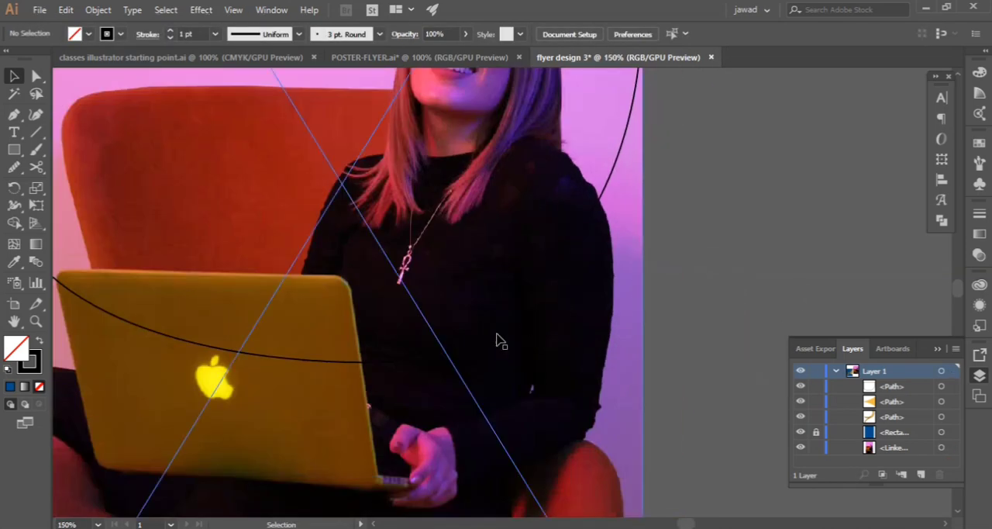
pyautogui.scroll(-3, 501, 341)
pyautogui.moveTo(460, 200); pyautogui.dragTo(457, 200)
pyautogui.press('Down')
pyautogui.press('Left')
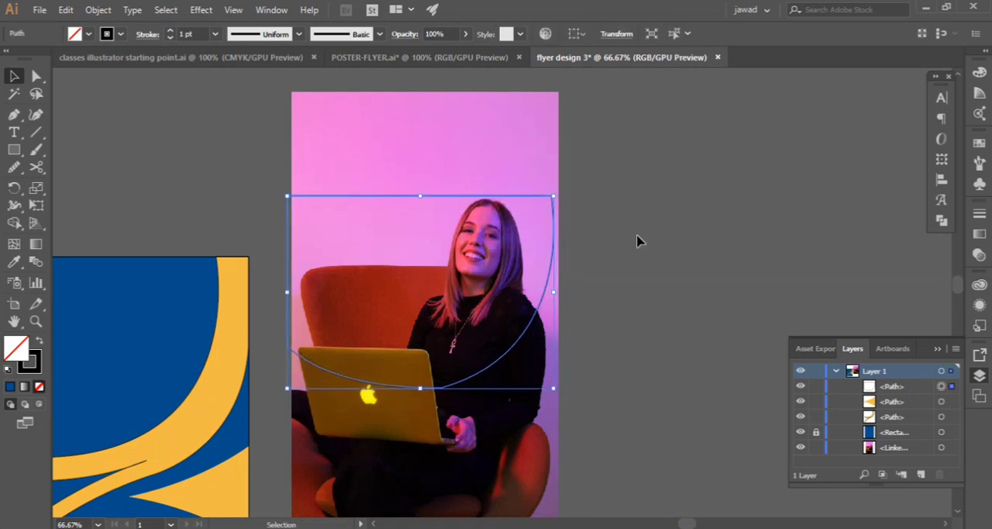
pyautogui.press('Right')
pyautogui.press('Right')
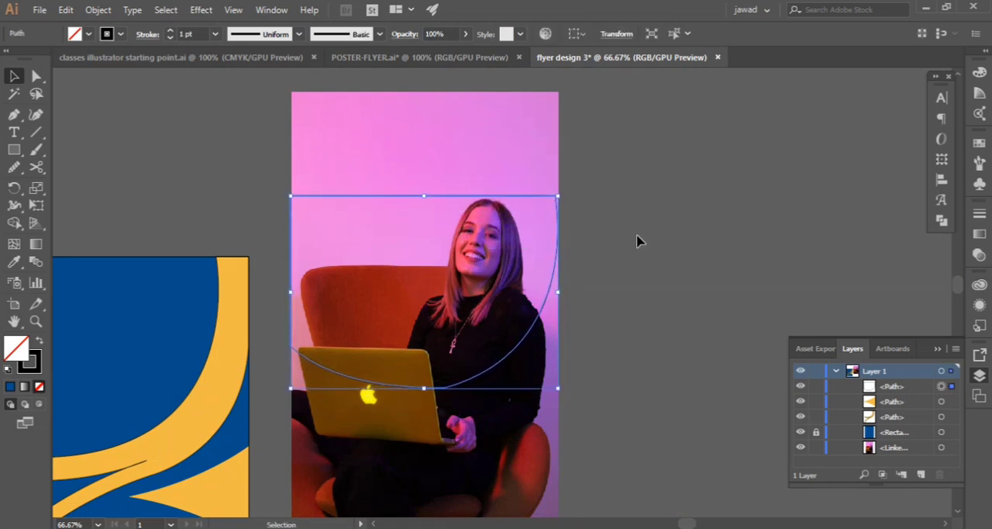
pyautogui.click(637, 241)
pyautogui.click(401, 201)
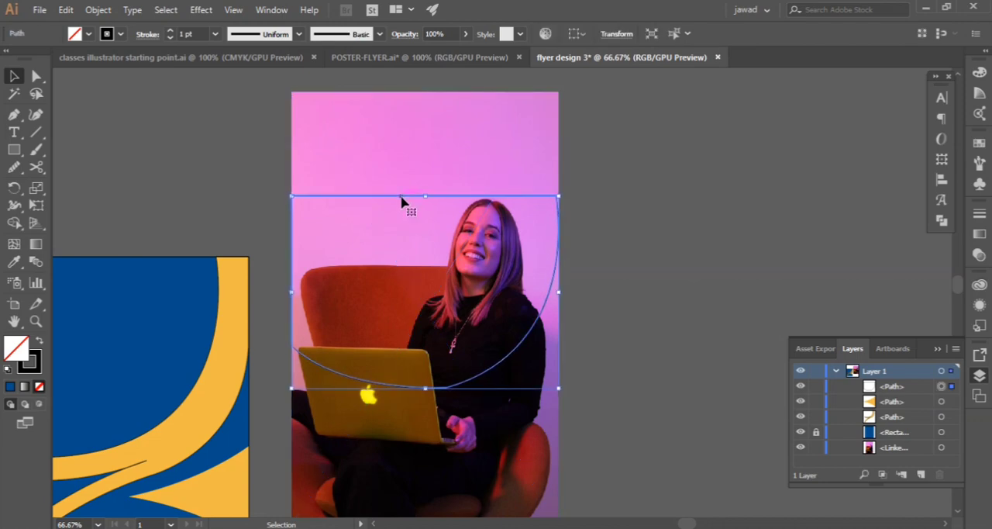
pyautogui.click(646, 227)
pyautogui.click(542, 195)
pyautogui.click(542, 199)
pyautogui.click(660, 214)
# Bring the photo to the front, covering the curved outline, and select both objects
pyautogui.rightClick(469, 126)
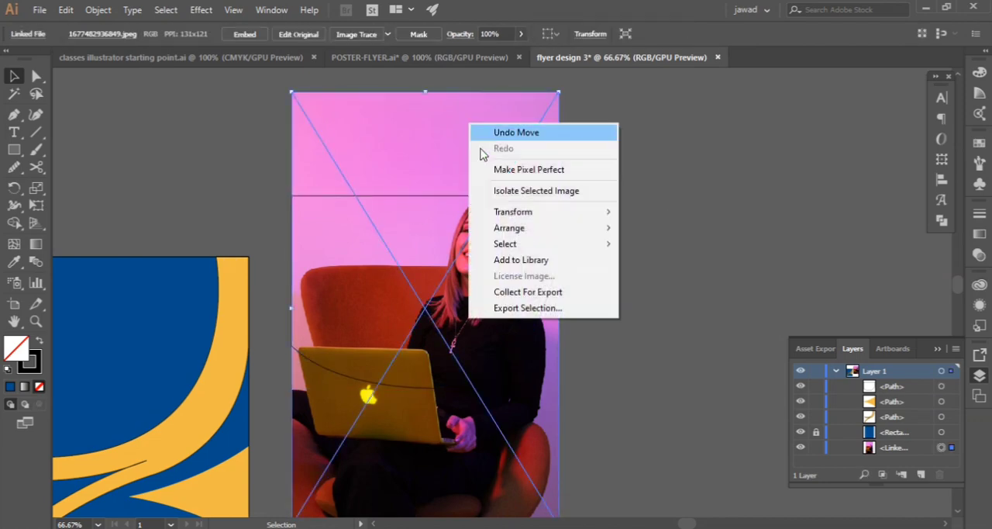
pyautogui.moveTo(531, 247)
pyautogui.moveTo(570, 228)
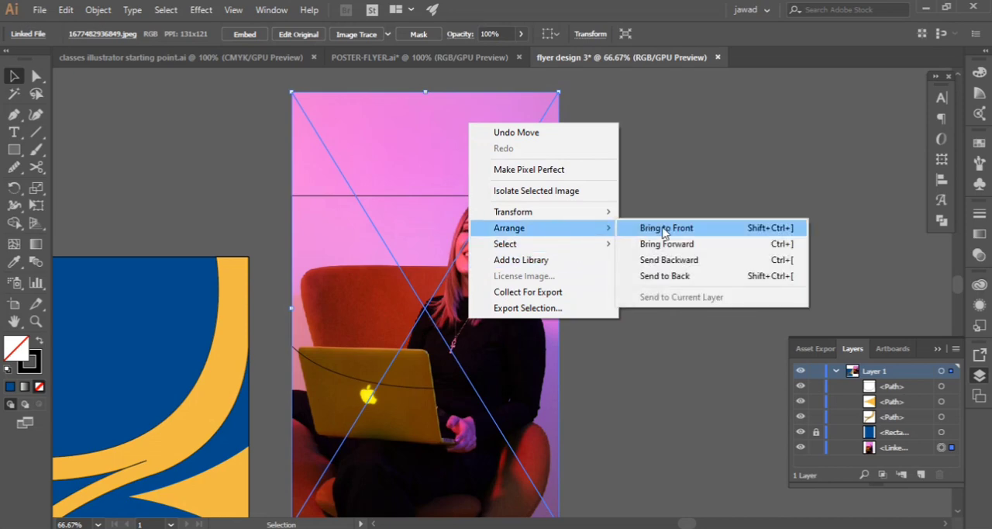
pyautogui.click(657, 228)
pyautogui.click(660, 217)
pyautogui.moveTo(415, 480); pyautogui.dragTo(272, 362)
pyautogui.scroll(3, 393, 365)
# Add the text note "select both ok" to the right of the photo and stretch it to a large size
pyautogui.click(14, 132)
pyautogui.click(655, 150)
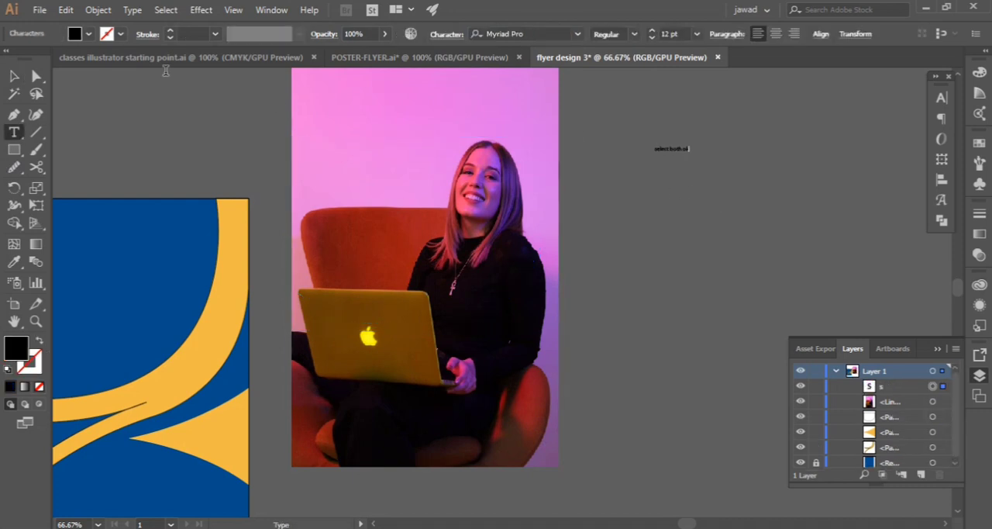
pyautogui.press('Escape')
pyautogui.moveTo(692, 159); pyautogui.dragTo(888, 317)
pyautogui.click(829, 287)
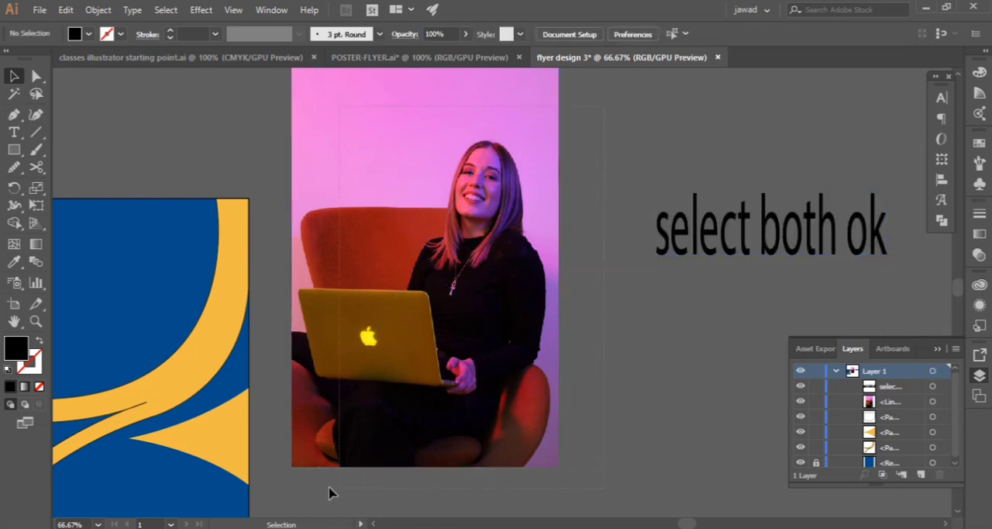
pyautogui.moveTo(329, 486); pyautogui.dragTo(286, 478)
pyautogui.moveTo(590, 288); pyautogui.dragTo(277, 484)
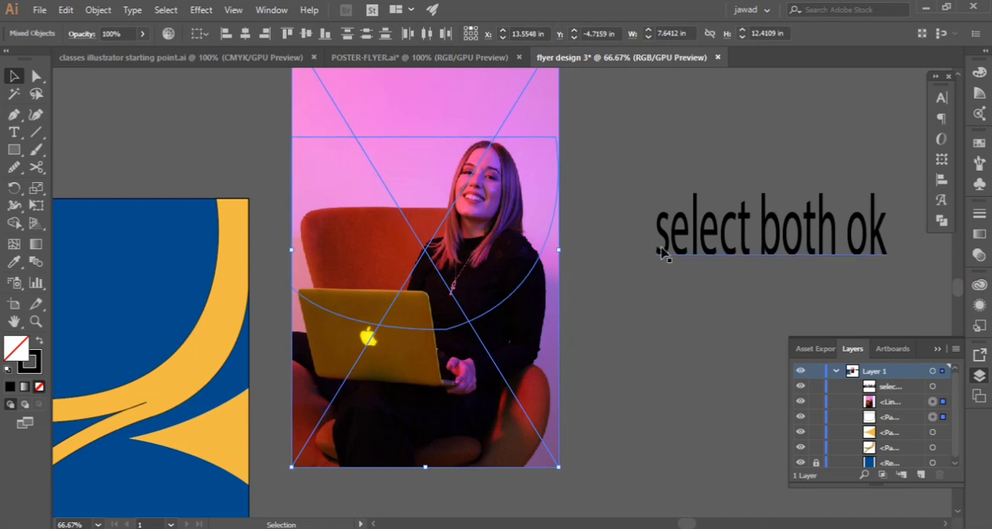
pyautogui.click(14, 132)
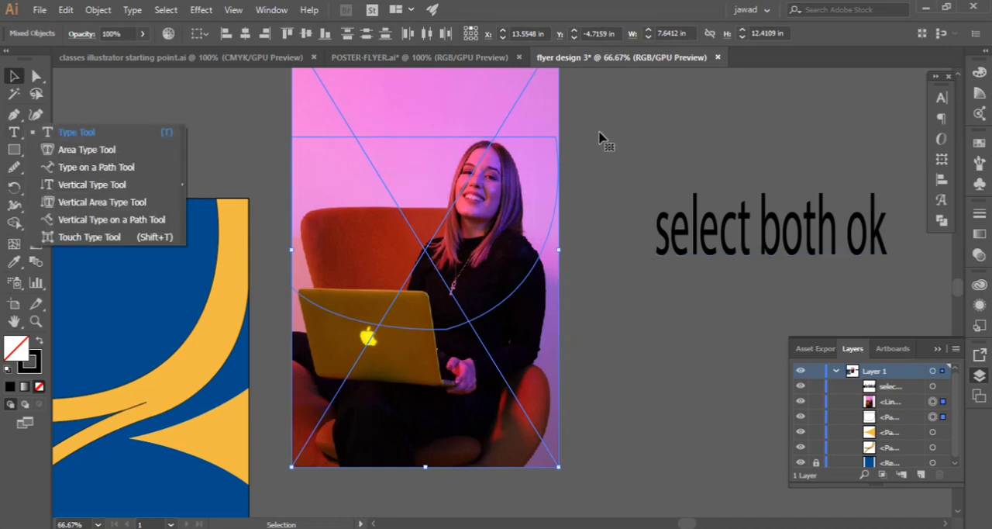
pyautogui.click(656, 150)
pyautogui.click(14, 132)
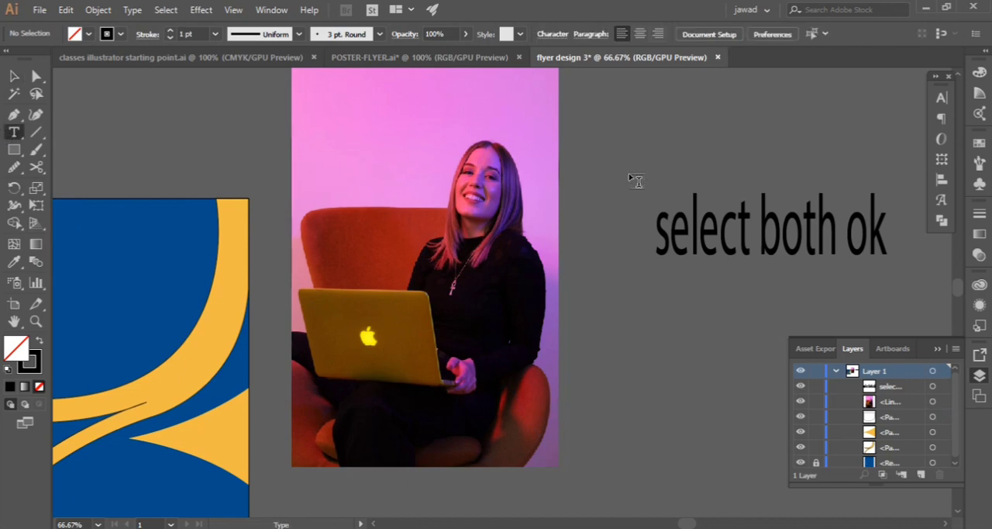
pyautogui.click(626, 132)
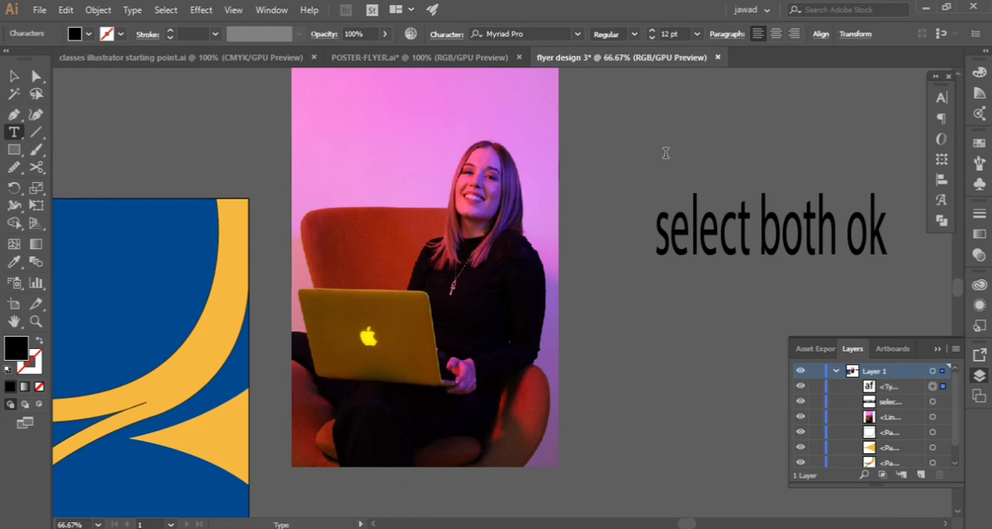
pyautogui.press('Escape')
pyautogui.click(618, 186)
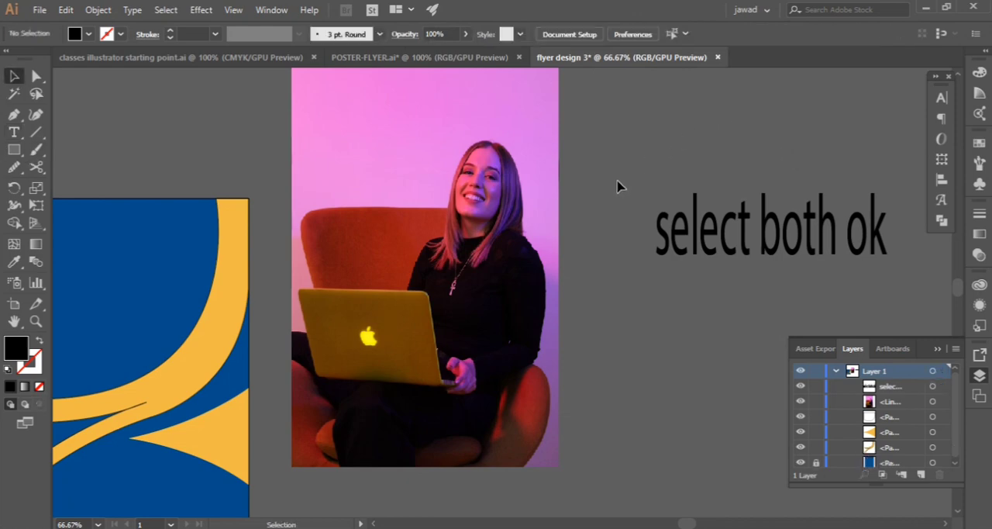
# Try to make a clipping mask from the curved outline and the photo lying in front of it
pyautogui.moveTo(390, 463); pyautogui.dragTo(279, 465)
pyautogui.rightClick(434, 147)
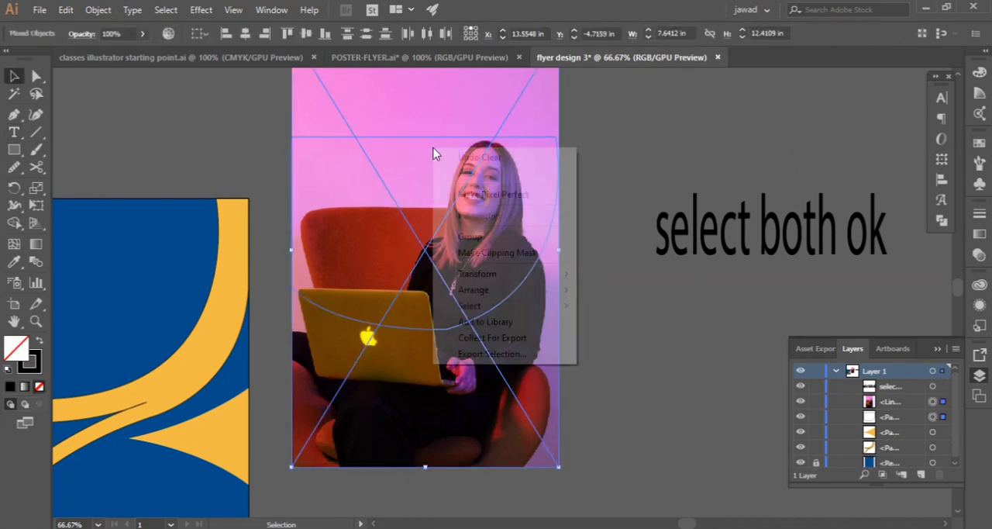
pyautogui.click(526, 252)
pyautogui.click(640, 291)
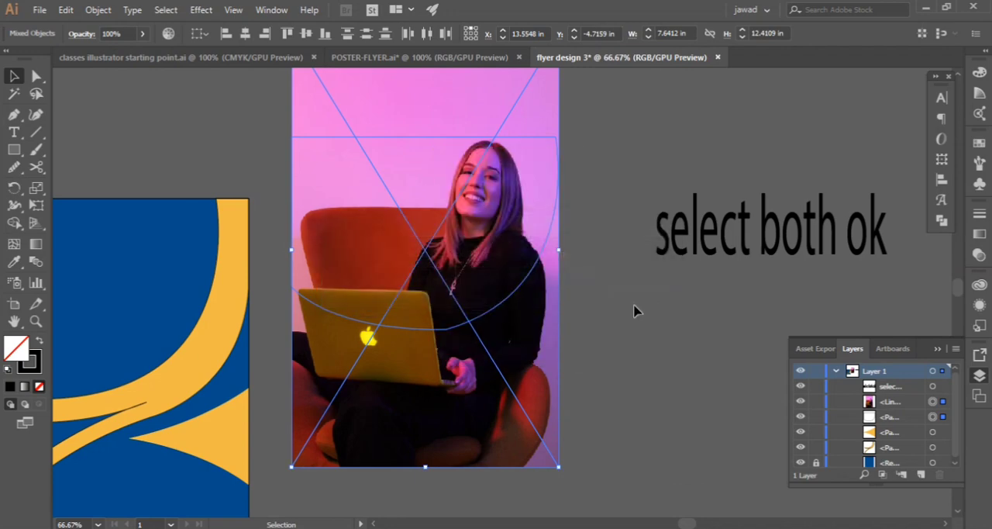
pyautogui.click(634, 309)
# Send the photo to the back so the curved outline lies in front of it
pyautogui.rightClick(512, 295)
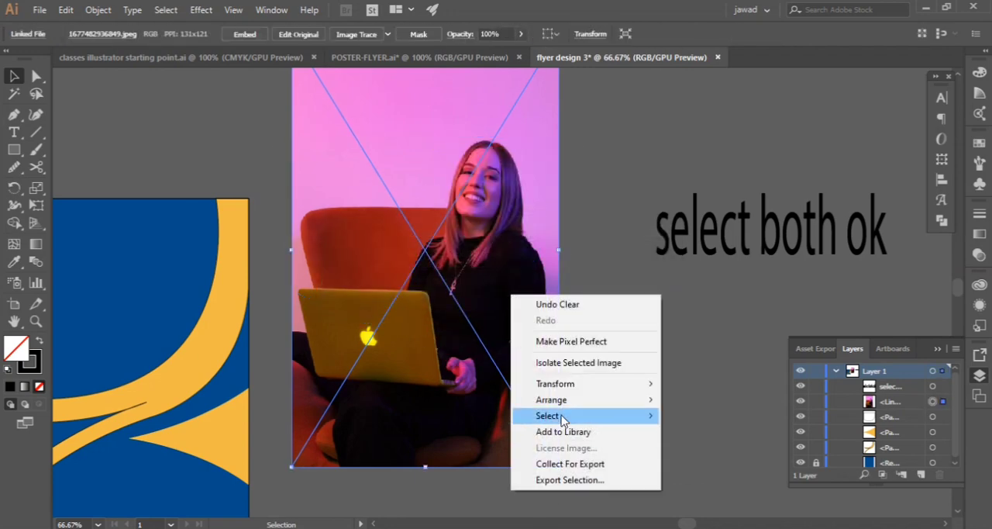
pyautogui.moveTo(597, 399)
pyautogui.click(707, 447)
pyautogui.click(609, 288)
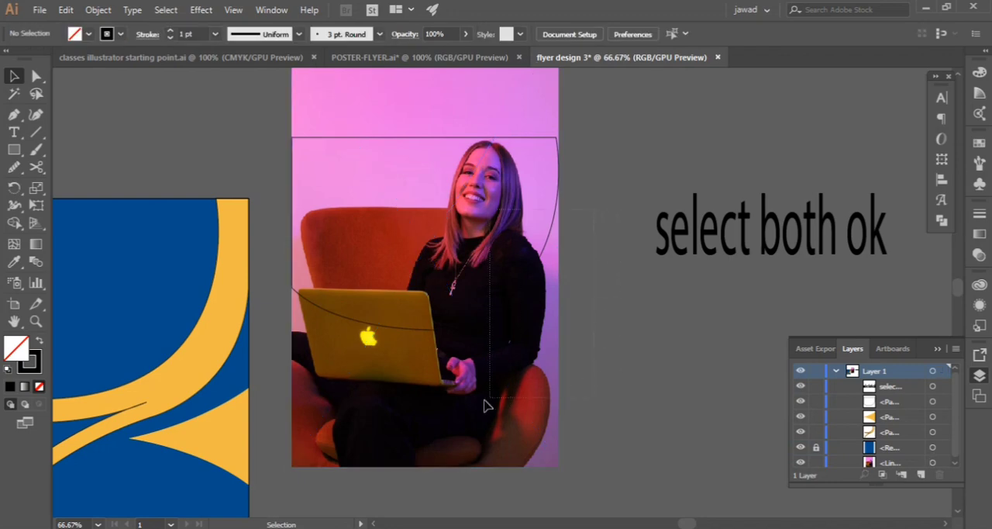
# Select the photo together with the curved outline and make a clipping mask from them
pyautogui.moveTo(415, 412); pyautogui.dragTo(413, 414)
pyautogui.rightClick(445, 183)
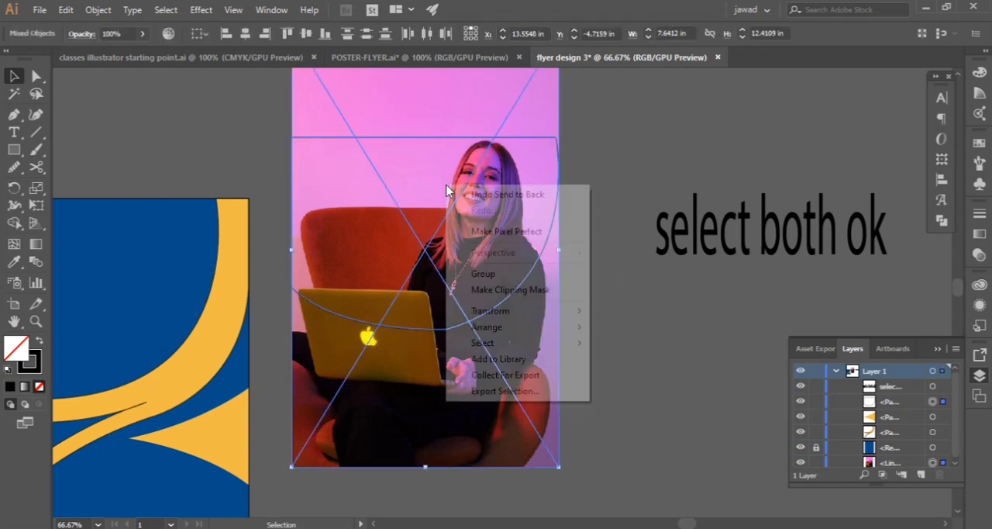
pyautogui.click(519, 291)
# Move the clipped photo onto the artboard's top-left area, fitting it against the orange band's inner curve
pyautogui.press('space')
pyautogui.moveTo(364, 314); pyautogui.dragTo(578, 276)
pyautogui.moveTo(672, 185); pyautogui.dragTo(334, 256)
pyautogui.click(474, 241)
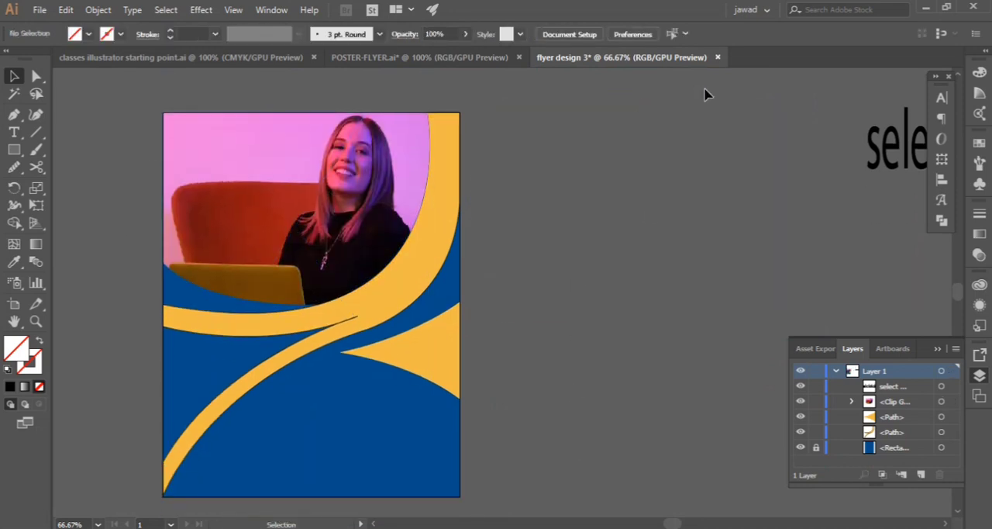
# Add the two-line heading text BUSINESS EVENT in the blue area below the triangular accent
pyautogui.click(14, 133)
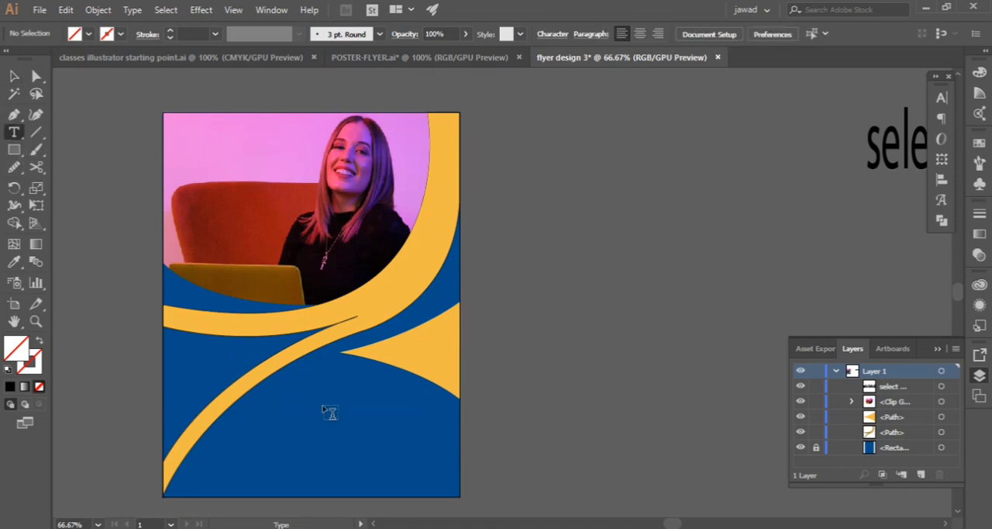
pyautogui.click(305, 396)
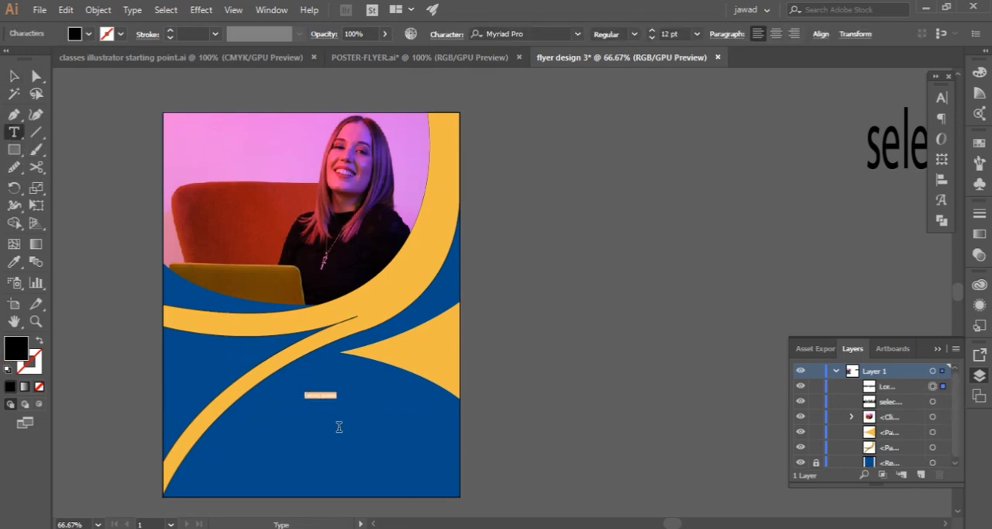
pyautogui.write('BUSINESS')
pyautogui.scroll(3, 439, 420)
pyautogui.scroll(-2, 303, 360)
pyautogui.scroll(2, 203, 359)
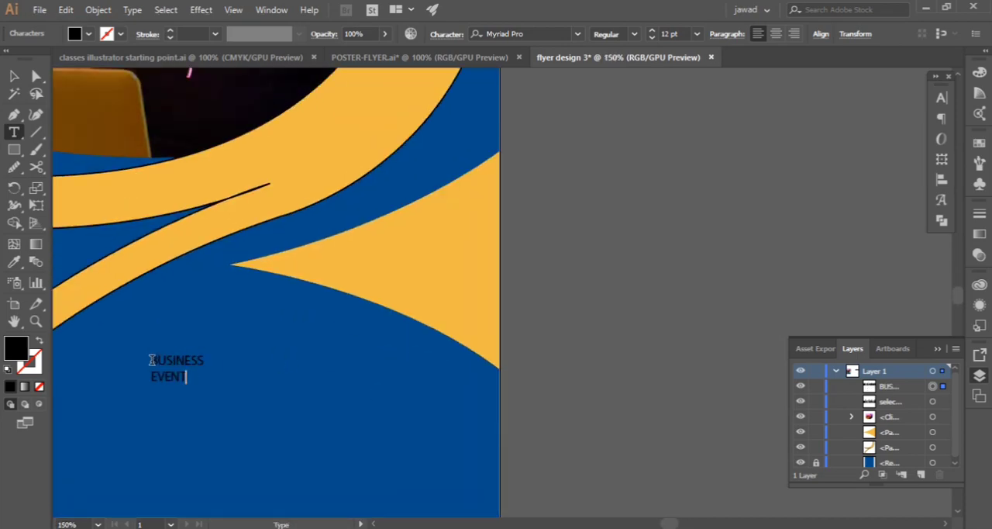
# Set the word BUSINESS in Franklin Gothic Medium Cond at 32 pt
pyautogui.moveTo(152, 359); pyautogui.dragTo(248, 353)
pyautogui.click(941, 97)
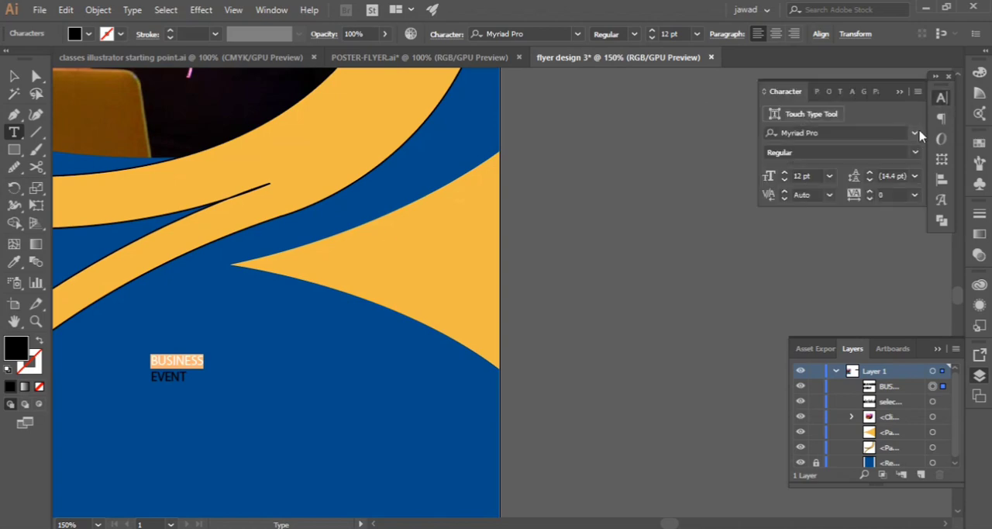
pyautogui.click(914, 132)
pyautogui.scroll(15, 771, 196)
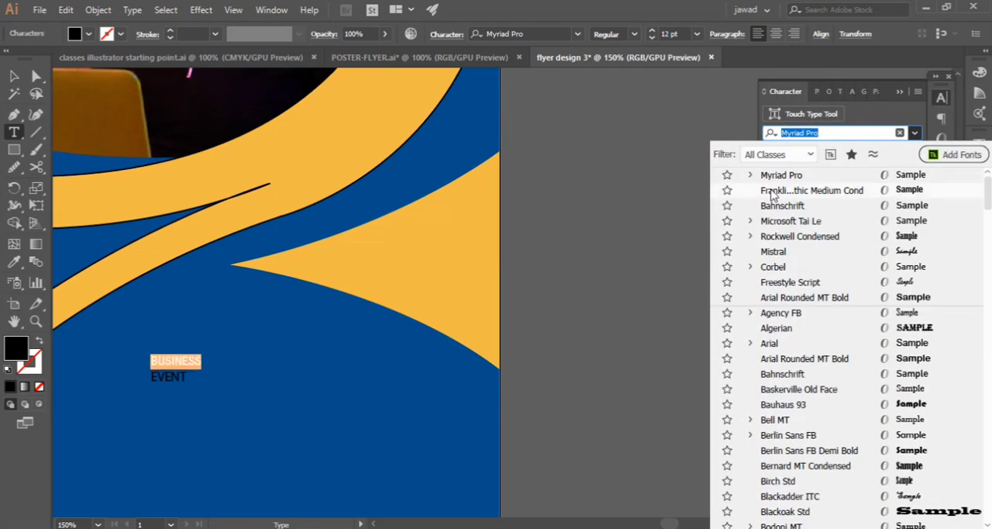
pyautogui.click(805, 191)
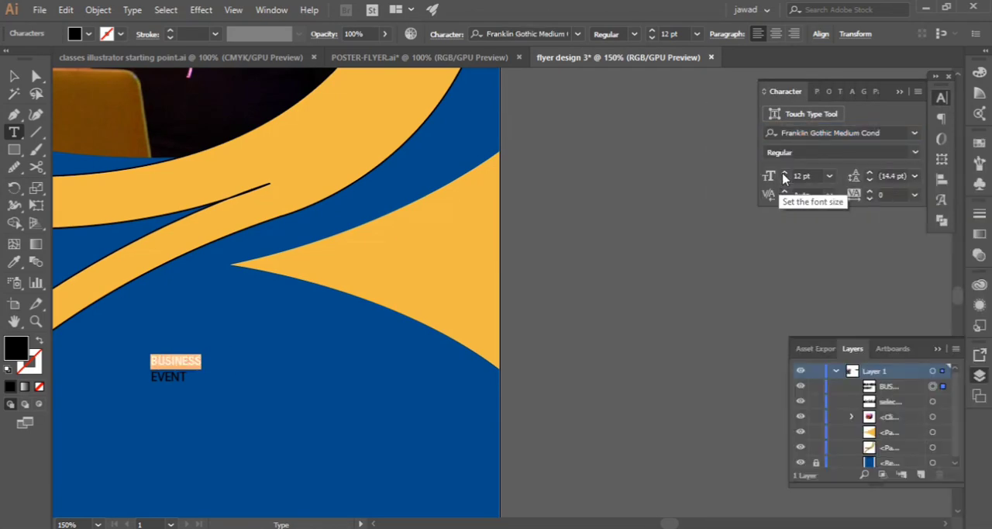
pyautogui.click(785, 173)
pyautogui.click(785, 173)
pyautogui.click(785, 173)
pyautogui.click(785, 173)
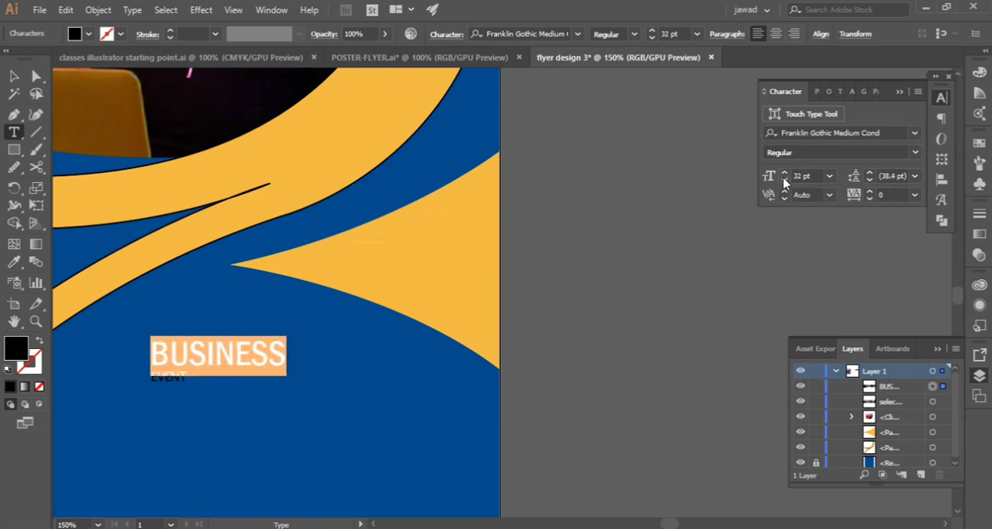
# Set the word EVENT in Franklin Gothic Medium Cond at 41 pt
pyautogui.moveTo(198, 383); pyautogui.dragTo(166, 365)
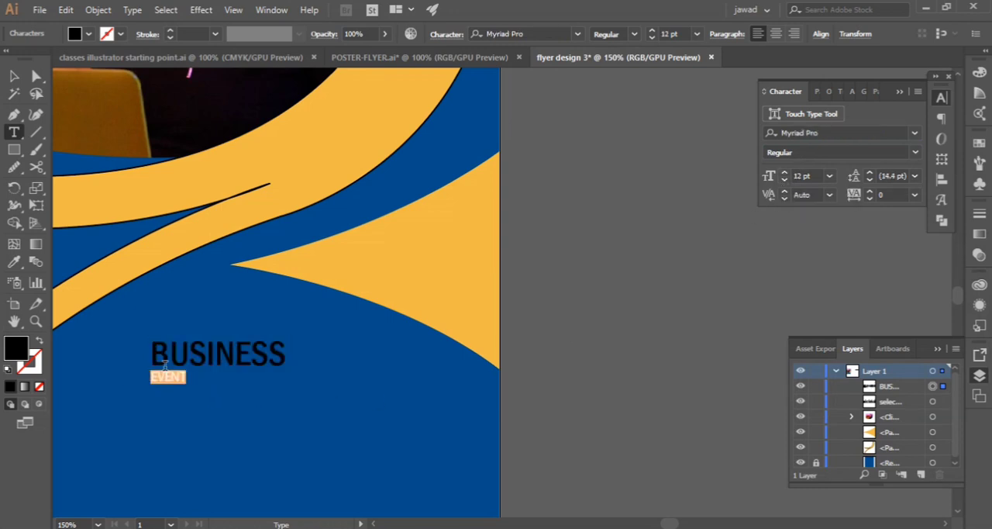
pyautogui.click(915, 133)
pyautogui.moveTo(988, 357); pyautogui.dragTo(988, 184)
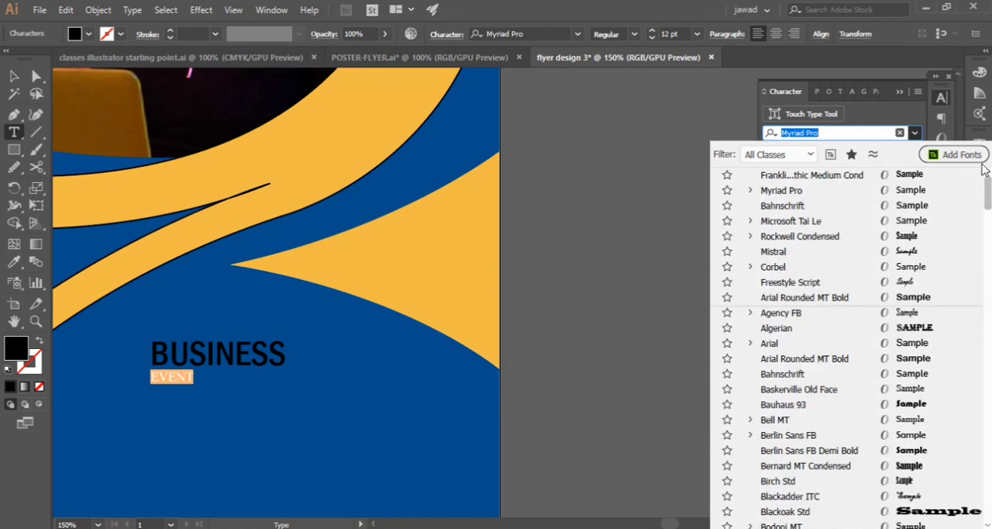
pyautogui.click(810, 175)
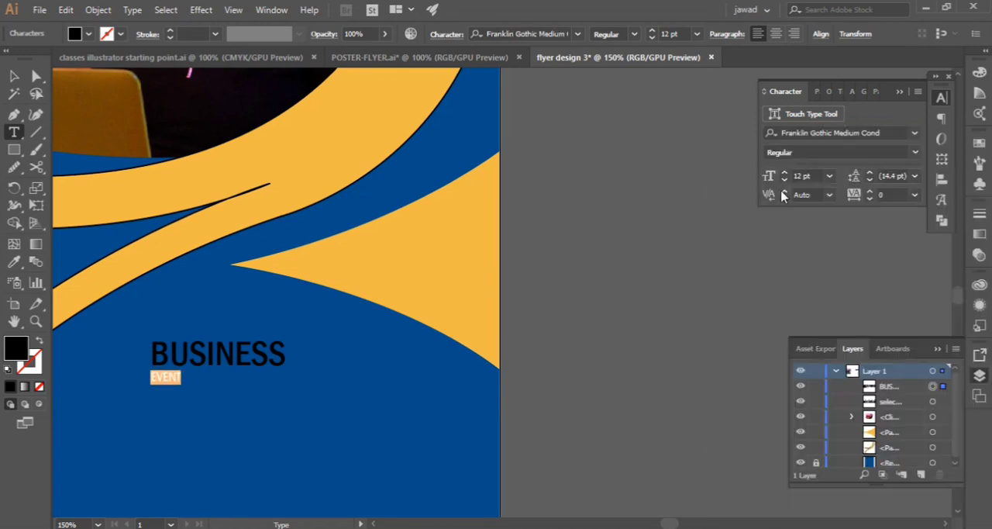
pyautogui.click(830, 176)
pyautogui.click(850, 388)
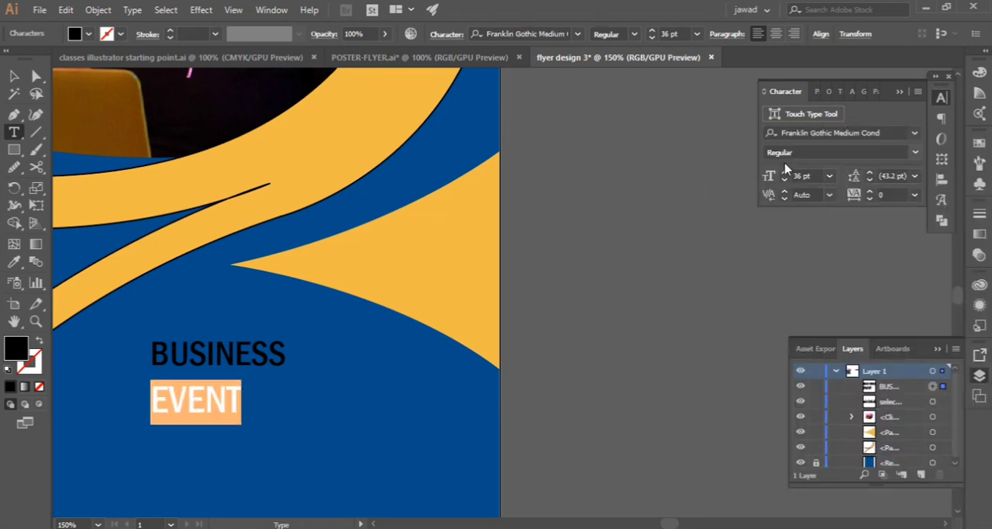
pyautogui.click(784, 174)
pyautogui.click(784, 174)
pyautogui.click(785, 174)
pyautogui.click(784, 174)
pyautogui.click(785, 175)
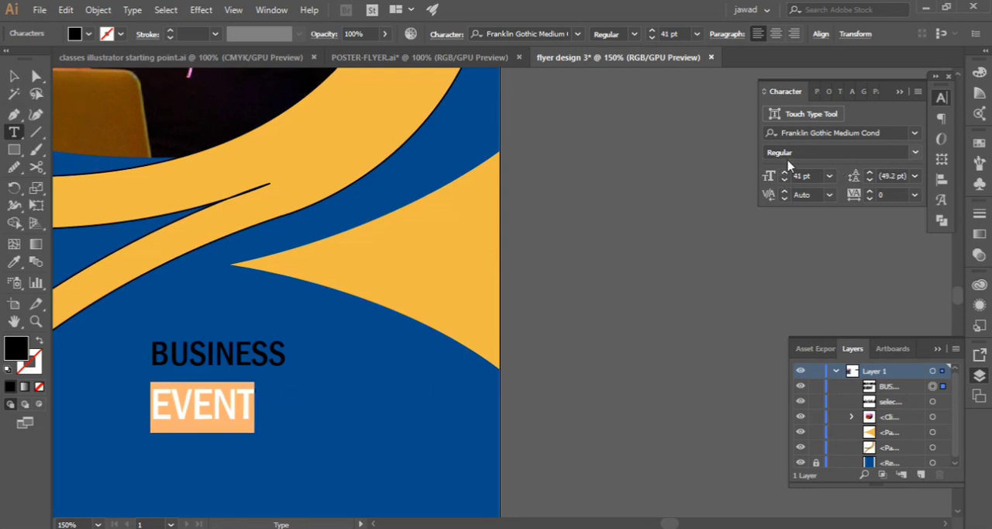
pyautogui.press('Escape')
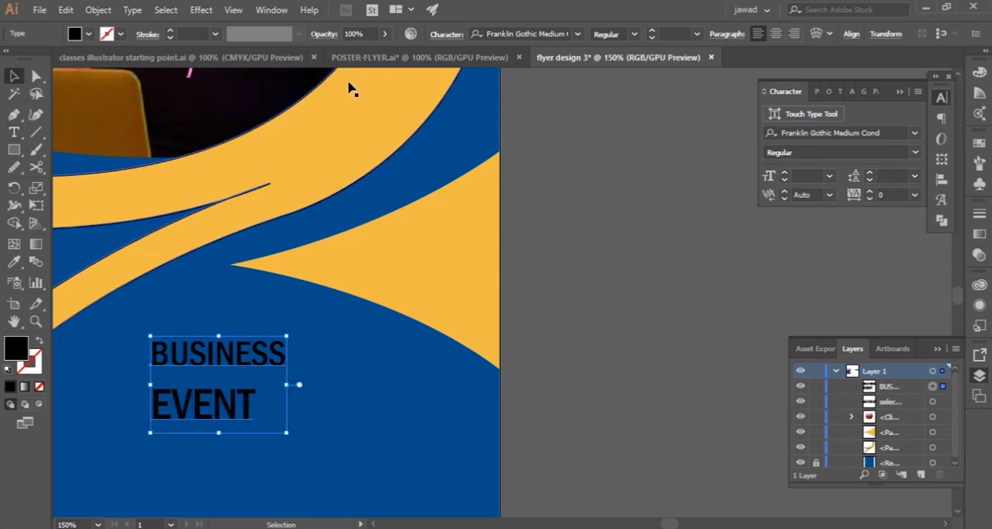
# Fill the heading text with white and move it just beneath the tip of the triangular accent
pyautogui.click(88, 34)
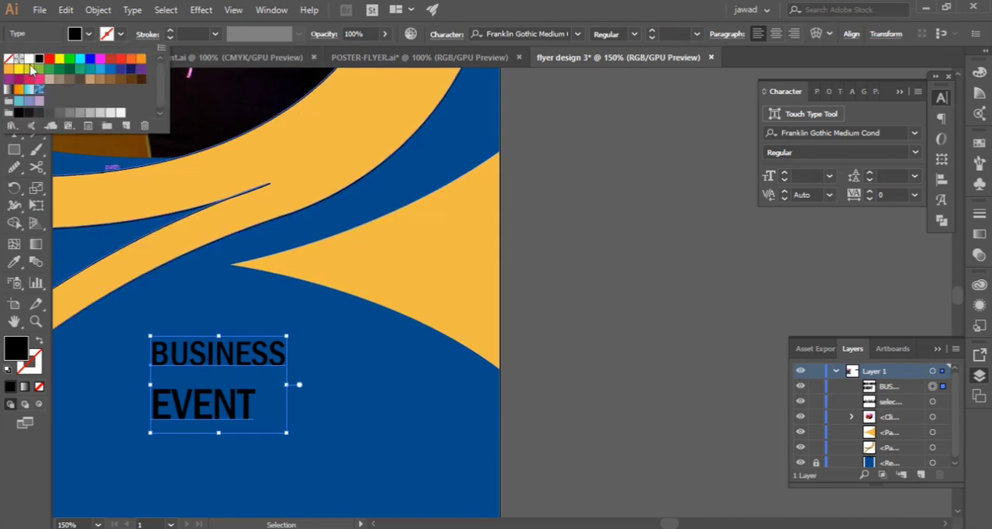
pyautogui.click(29, 58)
pyautogui.click(134, 239)
pyautogui.press('space')
pyautogui.moveTo(200, 279); pyautogui.dragTo(546, 289)
pyautogui.scroll(-2, 468, 274)
pyautogui.moveTo(531, 331); pyautogui.dragTo(567, 319)
pyautogui.click(740, 327)
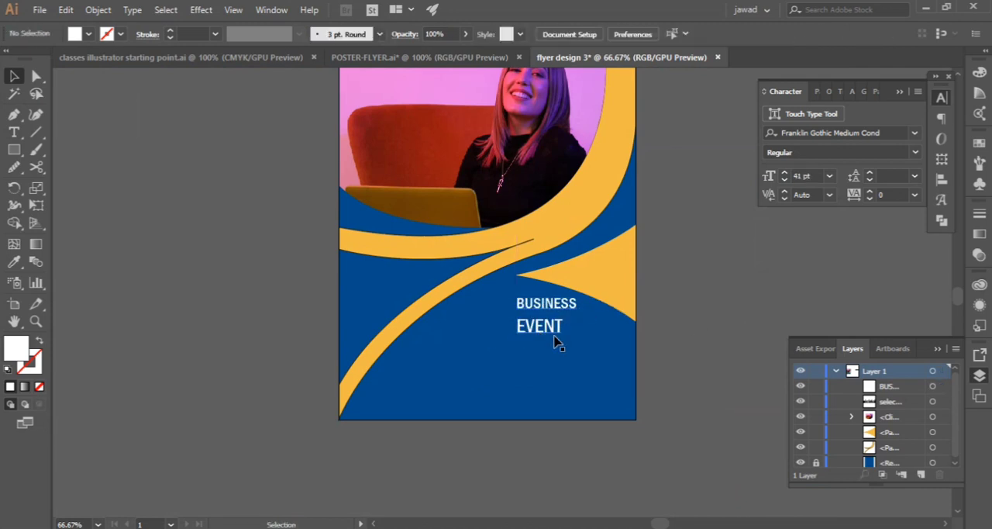
# Tighten the heading's line spacing to 40 pt
pyautogui.click(549, 304)
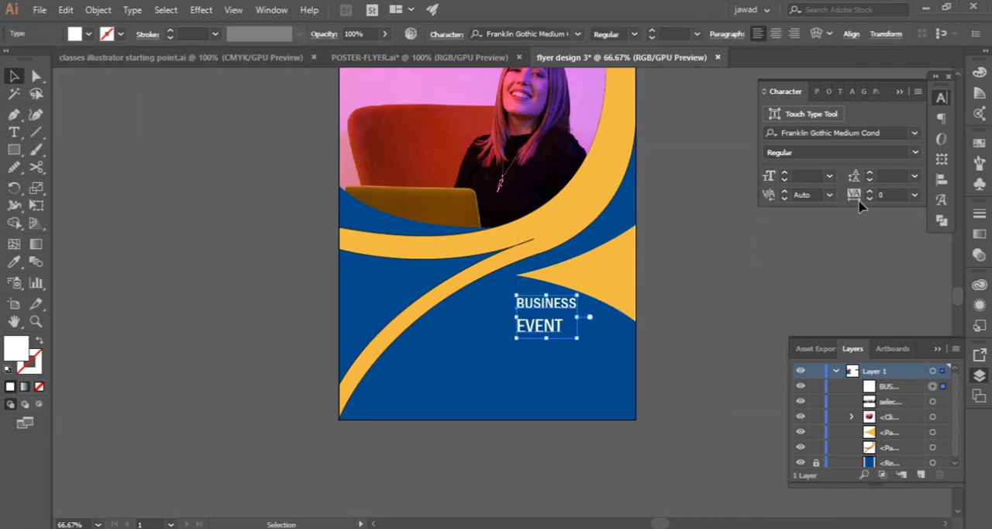
pyautogui.click(870, 179)
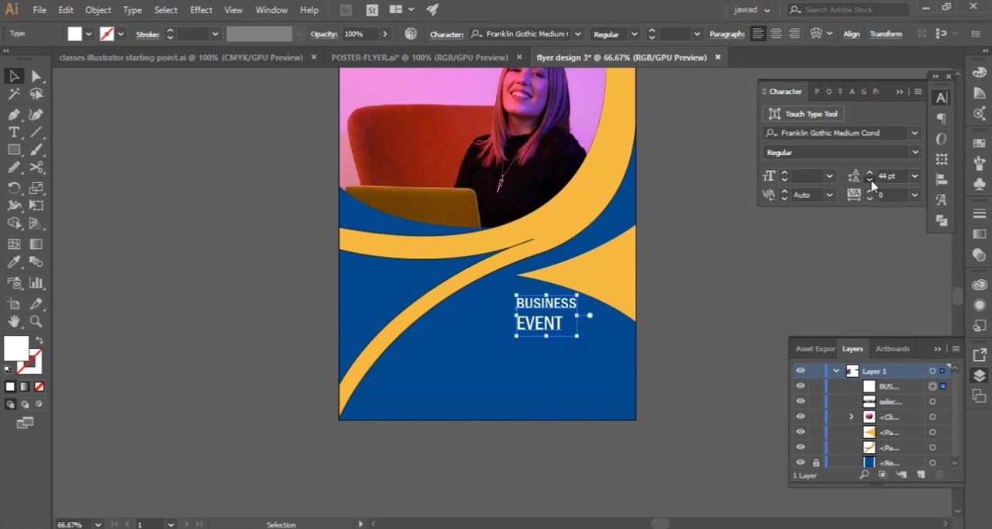
pyautogui.click(782, 292)
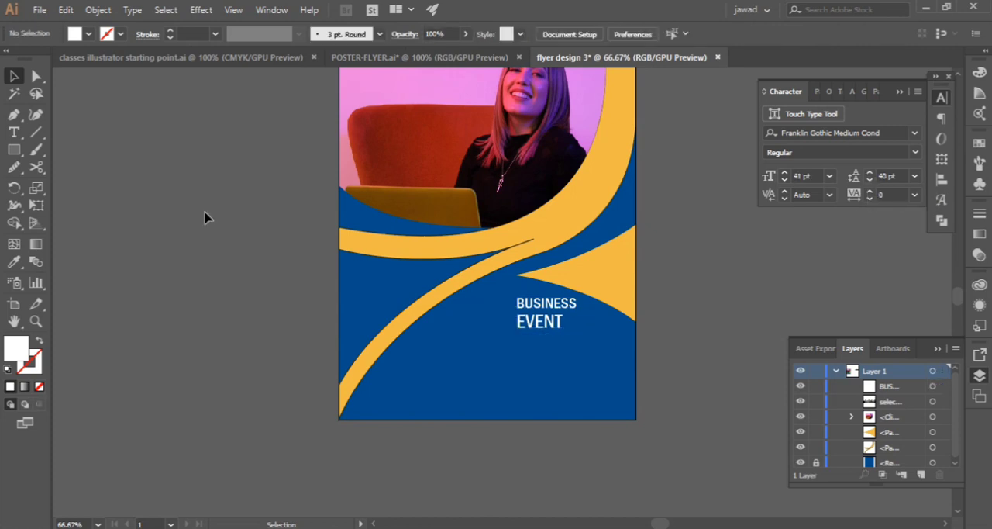
# Bring the three-line lorem ipsum paragraph from POSTER-FLYER.ai into the flyer and place it beneath the BUSINESS EVENT heading
pyautogui.click(371, 58)
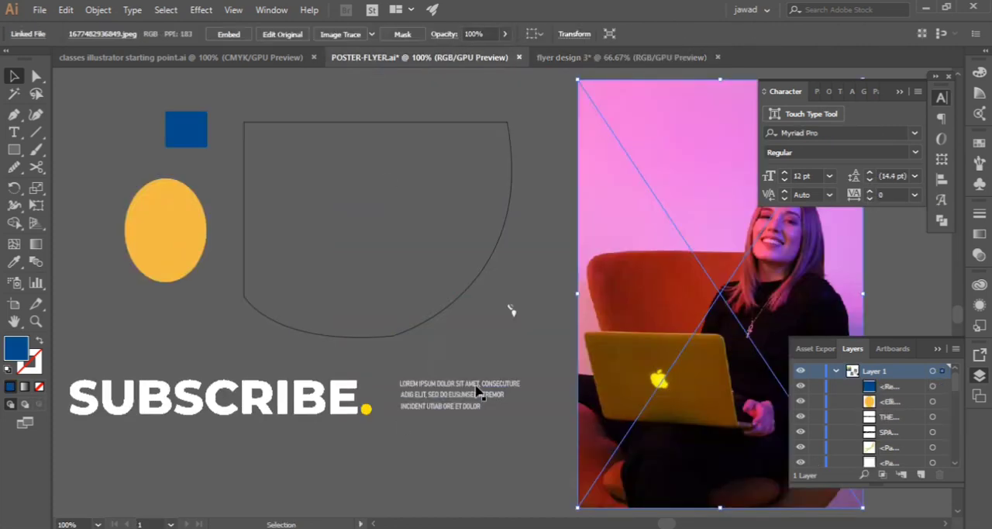
pyautogui.moveTo(273, 248); pyautogui.dragTo(259, 262)
pyautogui.click(195, 353)
pyautogui.moveTo(466, 383); pyautogui.dragTo(527, 366)
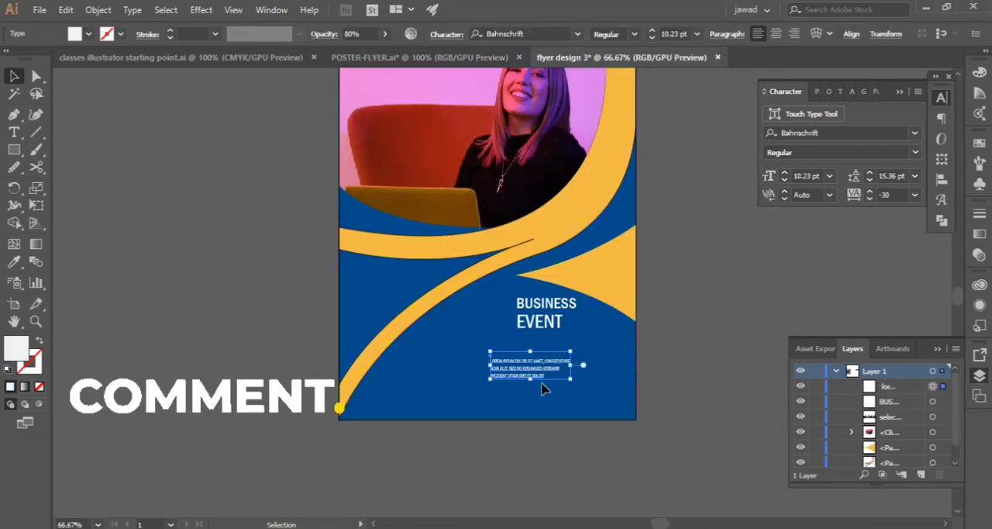
pyautogui.moveTo(538, 373); pyautogui.dragTo(585, 337)
pyautogui.click(681, 346)
# Add a "Lorem ipsum" placeholder text in the blue area beside the paragraph and set its size to 19 pt
pyautogui.scroll(2, 618, 343)
pyautogui.scroll(-1, 503, 344)
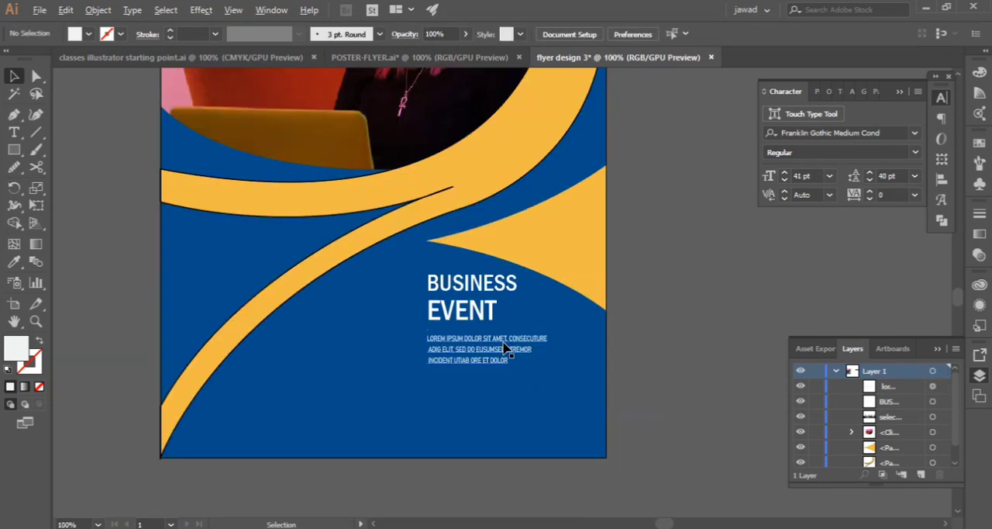
pyautogui.click(14, 132)
pyautogui.click(267, 374)
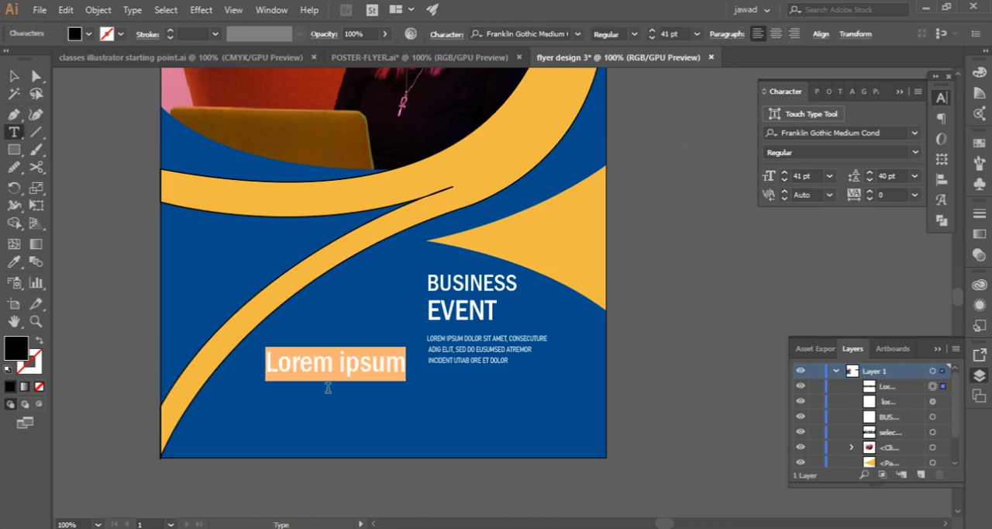
pyautogui.press('BackSpace')
pyautogui.hotkey('ctrl', 'z')
pyautogui.click(14, 75)
pyautogui.moveTo(358, 369); pyautogui.dragTo(344, 359)
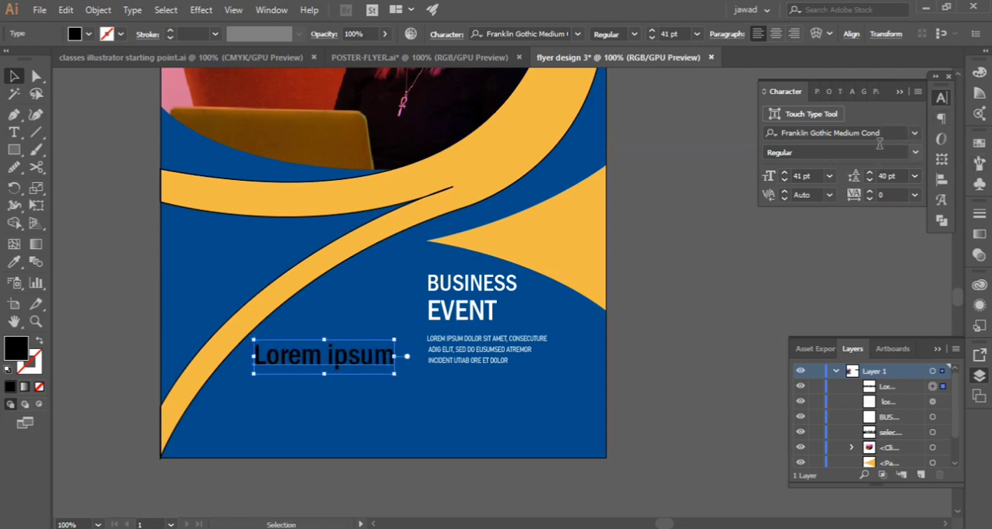
pyautogui.moveTo(784, 179); pyautogui.dragTo(784, 179)
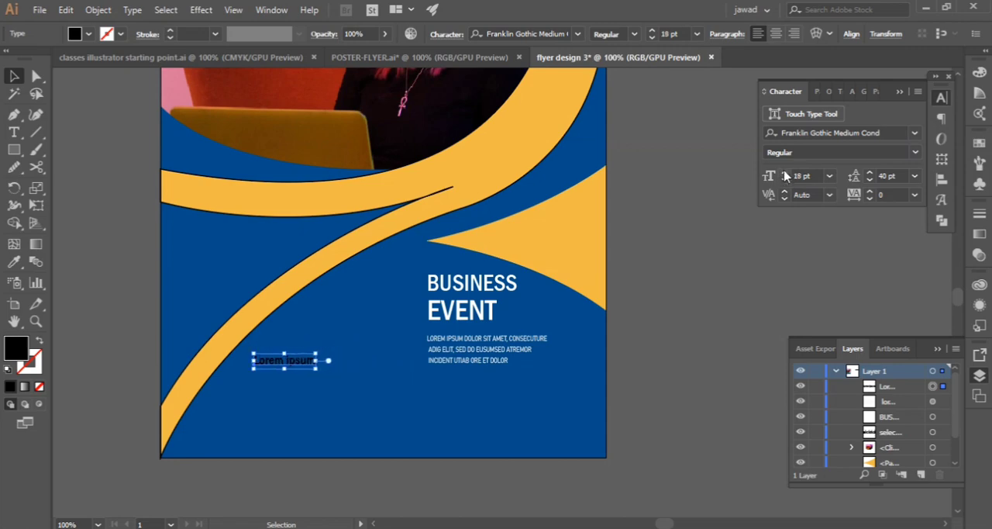
# Add the text 2023 above the "Lorem ipsum" placeholder and set its size to 39 pt
pyautogui.click(92, 192)
pyautogui.press('t')
pyautogui.click(293, 318)
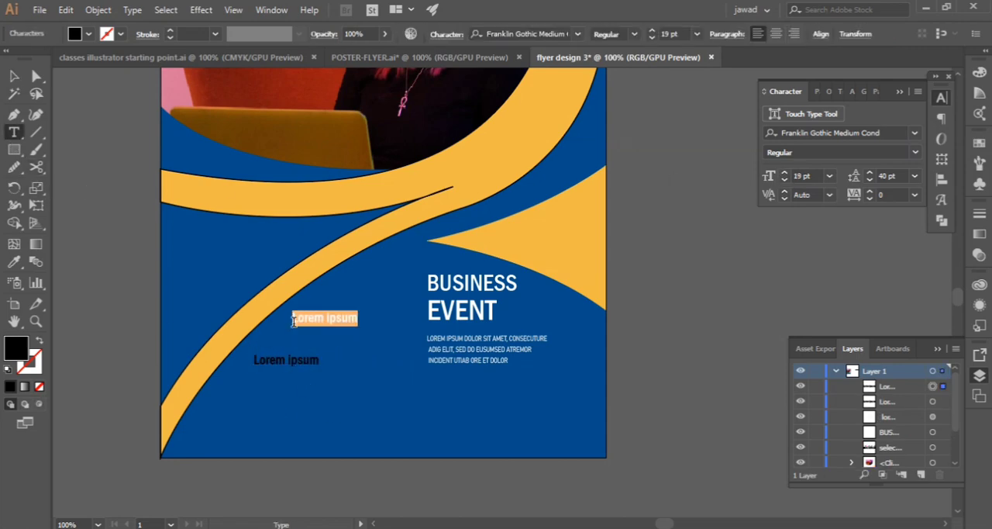
pyautogui.write('2023')
pyautogui.press('Escape')
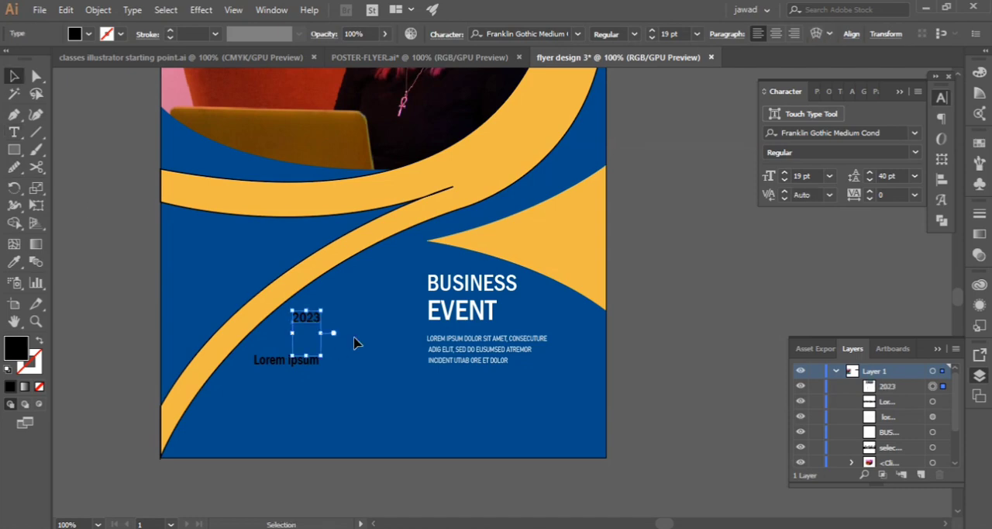
pyautogui.click(829, 176)
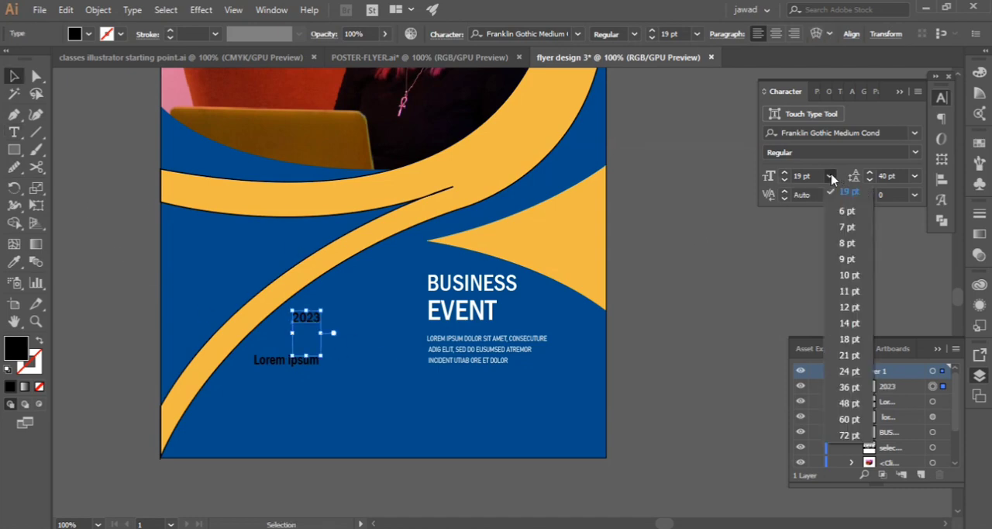
pyautogui.click(849, 382)
pyautogui.click(785, 172)
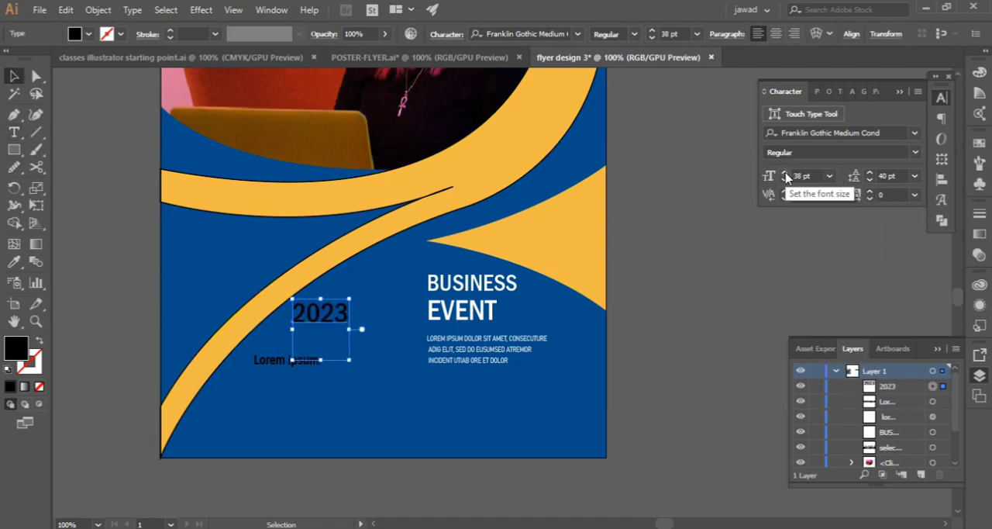
pyautogui.click(785, 172)
pyautogui.click(785, 172)
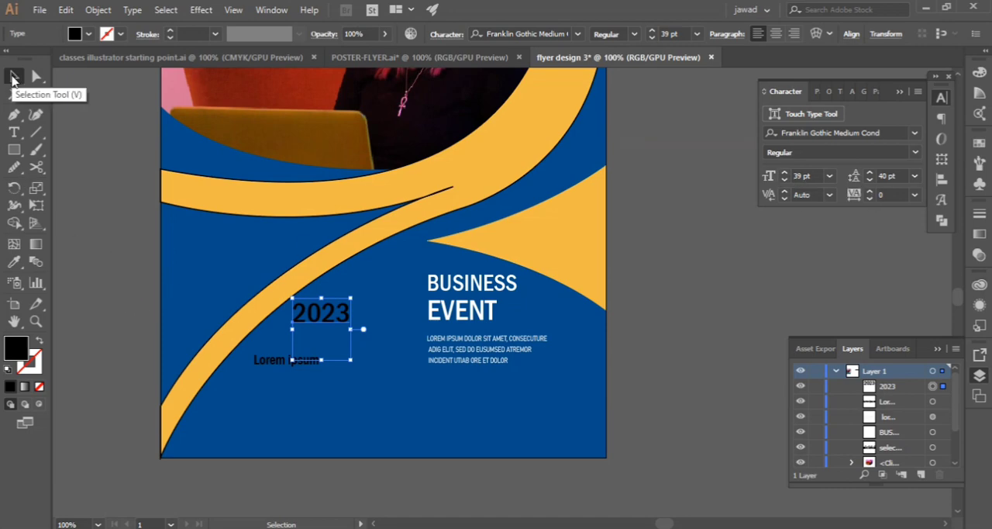
# Move the "Lorem ipsum" placeholder directly under 2023, aligned to its left edge
pyautogui.click(13, 78)
pyautogui.click(403, 426)
pyautogui.moveTo(311, 364); pyautogui.dragTo(349, 336)
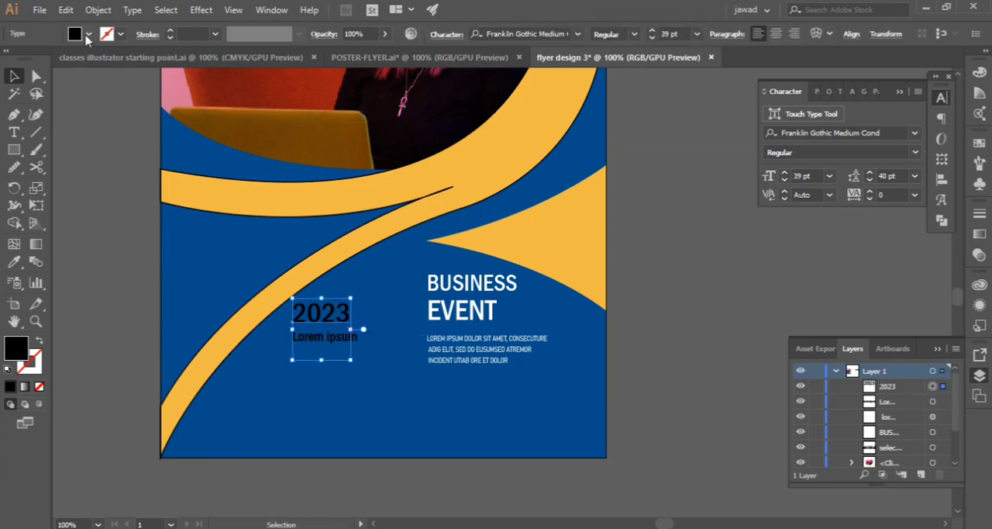
# Fill both the 2023 text and the "Lorem ipsum" placeholder with white
pyautogui.click(88, 35)
pyautogui.click(34, 63)
pyautogui.click(133, 184)
pyautogui.click(342, 342)
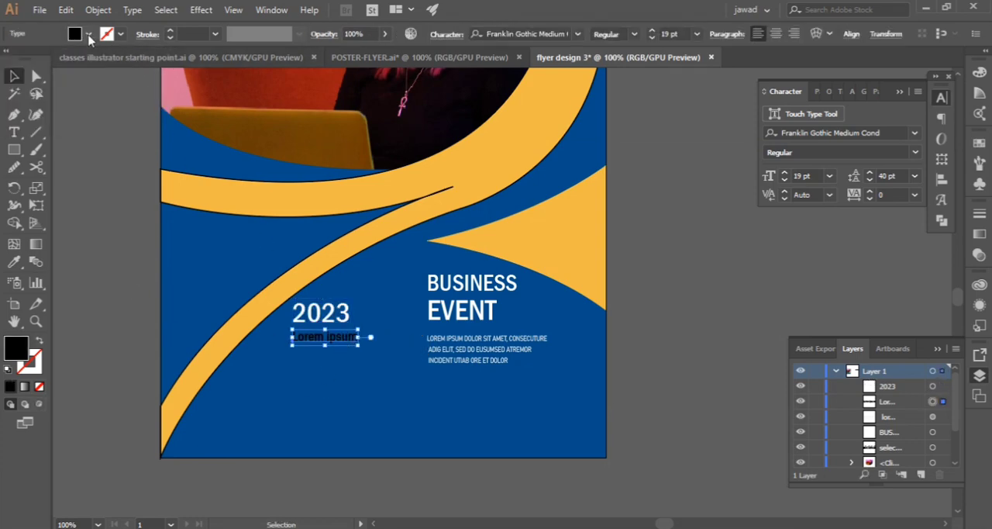
pyautogui.click(87, 35)
pyautogui.click(31, 65)
pyautogui.click(127, 220)
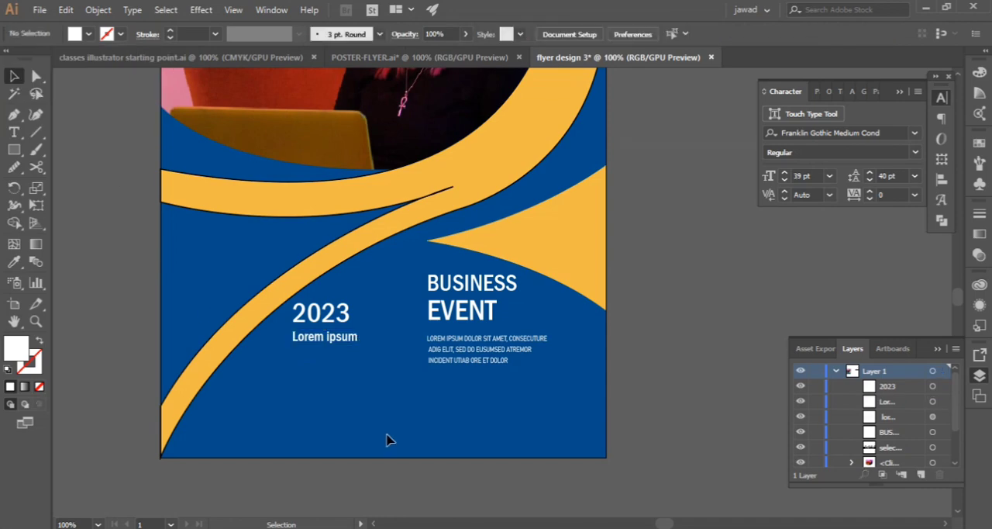
# Draw a small white square below the "Lorem ipsum" placeholder
pyautogui.press('m')
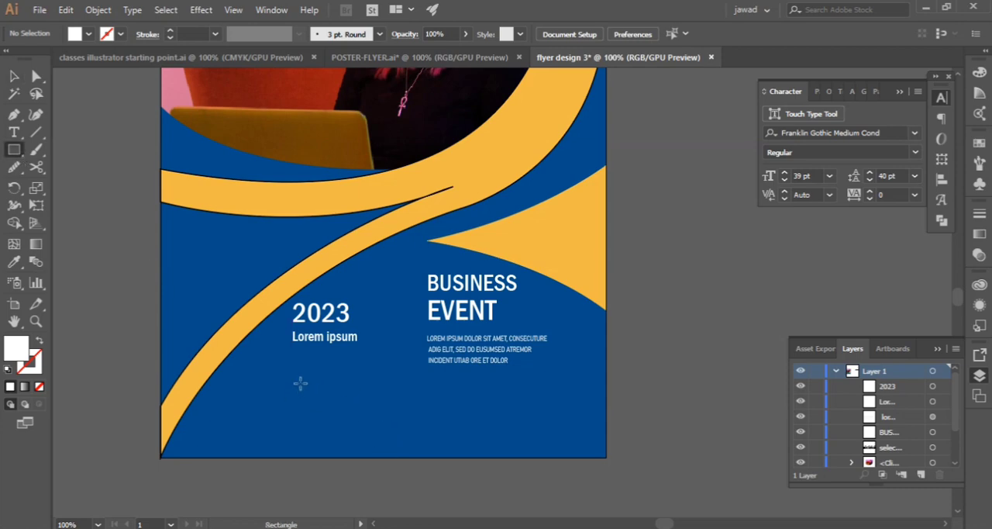
pyautogui.moveTo(301, 383); pyautogui.dragTo(322, 392)
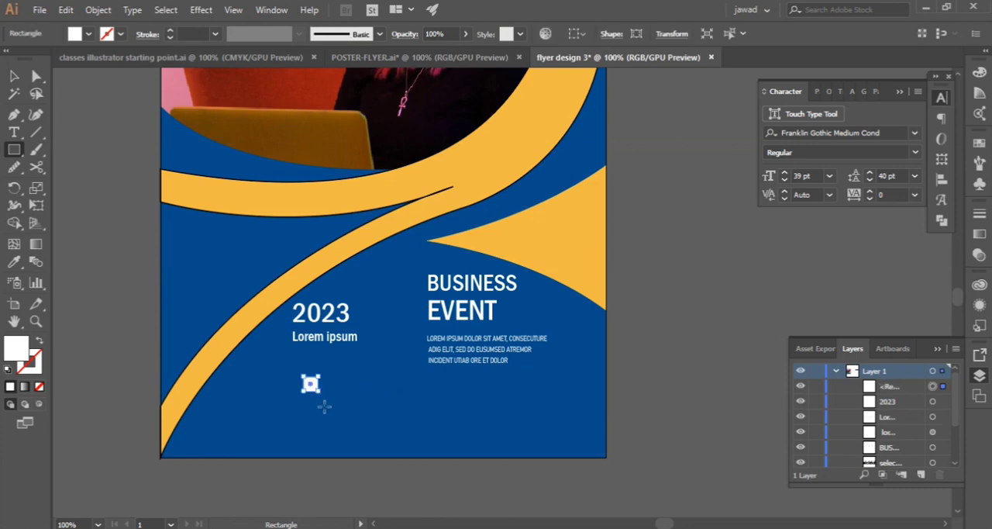
pyautogui.scroll(4, 324, 406)
pyautogui.click(14, 76)
pyautogui.scroll(1, 119, 160)
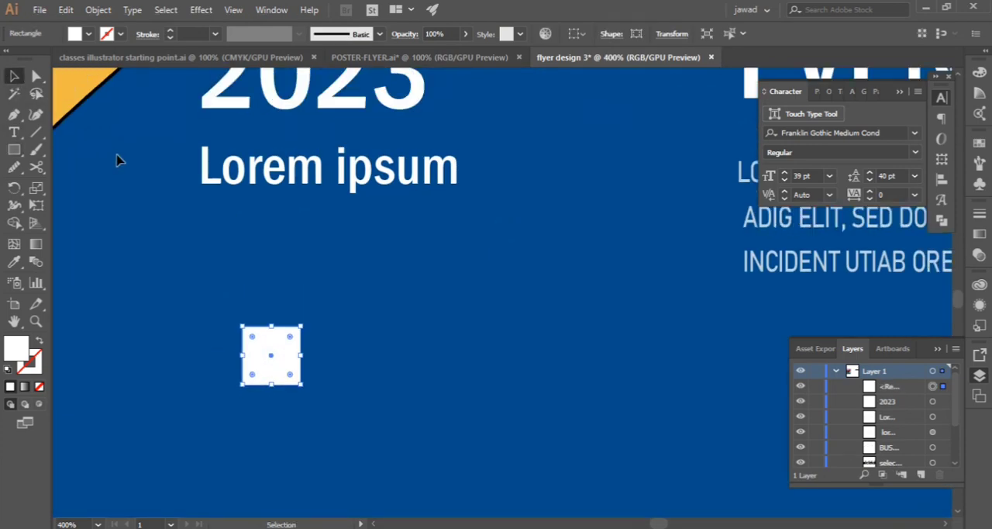
# Fill the small square with the orange sampled from the band and set its stroke to 0 pt
pyautogui.scroll(1, 120, 160)
pyautogui.press('i')
pyautogui.click(77, 87)
pyautogui.press('v')
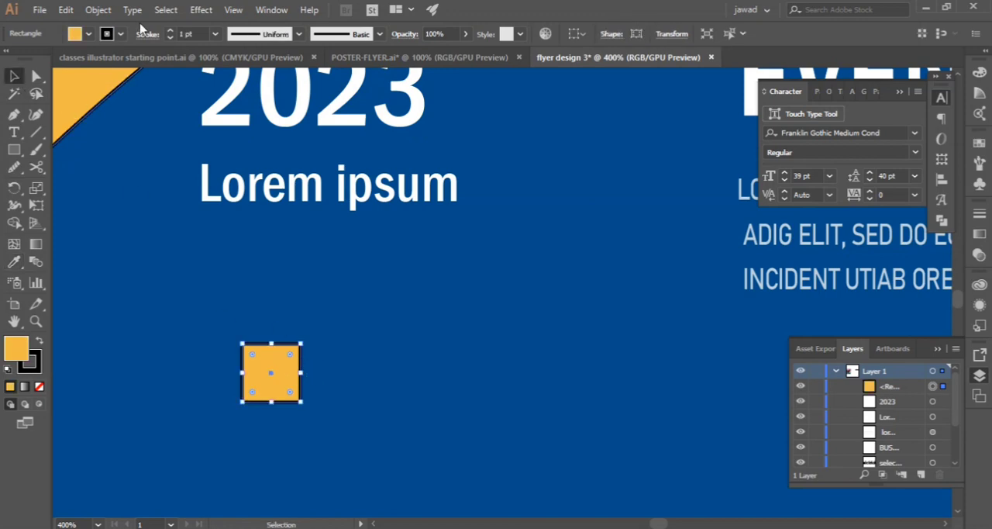
pyautogui.click(170, 37)
pyautogui.click(106, 102)
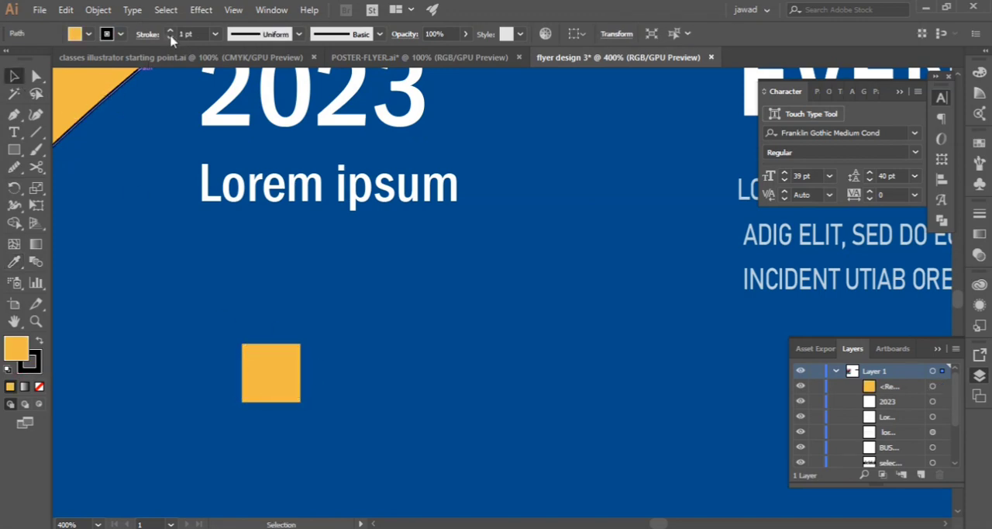
pyautogui.click(171, 38)
pyautogui.click(294, 361)
# Duplicate the orange square downward to form an evenly spaced vertical column of three squares
pyautogui.scroll(-2, 295, 352)
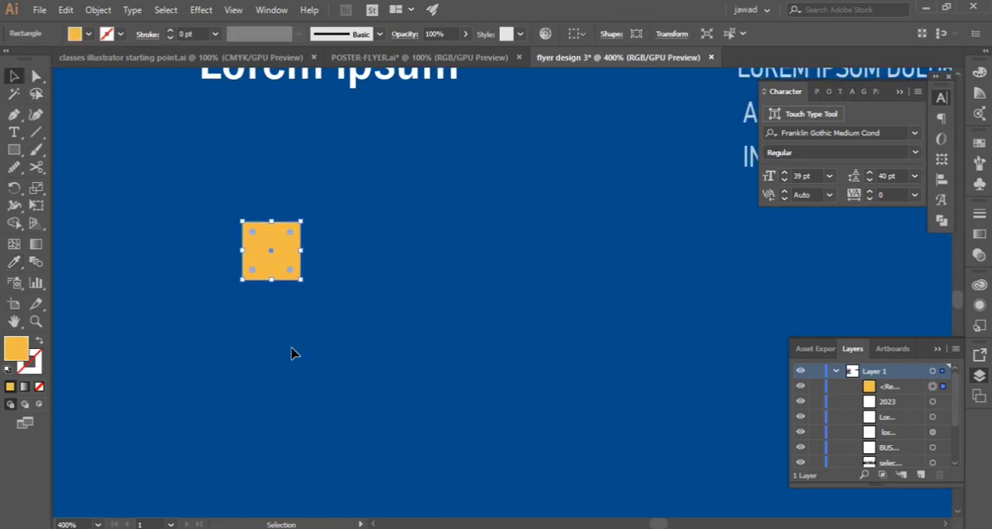
pyautogui.scroll(-2, 290, 343)
pyautogui.moveTo(287, 295); pyautogui.dragTo(284, 359)
pyautogui.scroll(-1, 230, 313)
pyautogui.click(255, 387)
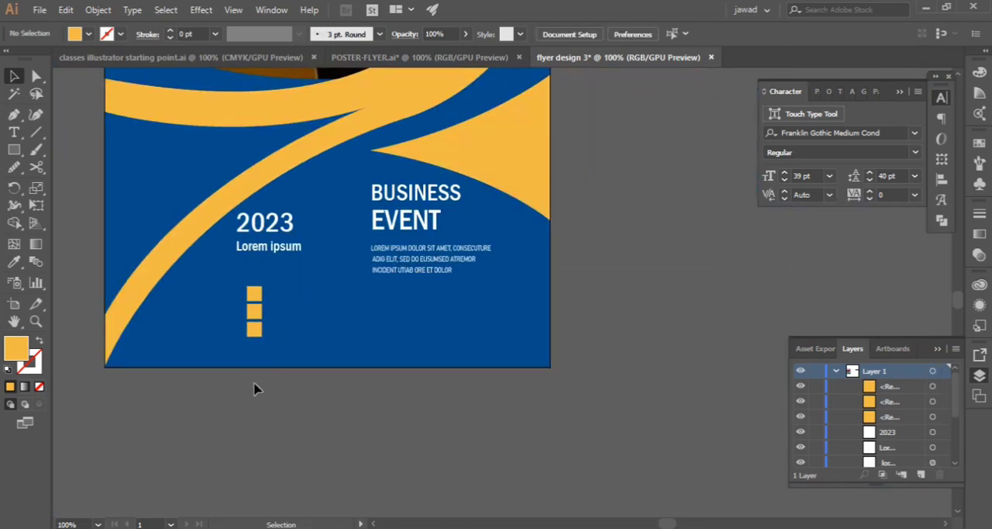
# Nudge the three orange squares down and left, below the 2023 and "Lorem ipsum" text
pyautogui.moveTo(231, 285); pyautogui.dragTo(281, 341)
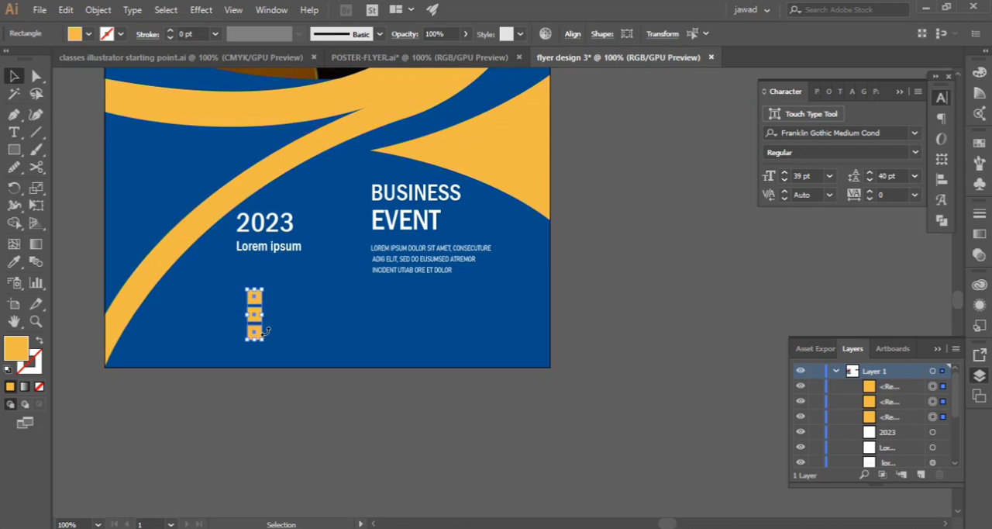
pyautogui.press('Down')
pyautogui.press('Down')
pyautogui.press('Down')
pyautogui.press('Down')
pyautogui.press('Left')
pyautogui.press('Left')
pyautogui.press('Left')
pyautogui.press('Left')
pyautogui.press('Left')
pyautogui.press('Left')
pyautogui.press('Left')
pyautogui.press('Left')
pyautogui.press('Left')
pyautogui.press('Left')
pyautogui.press('Left')
pyautogui.press('Left')
pyautogui.press('Left')
pyautogui.press('Left')
pyautogui.press('Left')
pyautogui.press('Left')
pyautogui.press('Left')
pyautogui.press('Left')
pyautogui.press('Left')
pyautogui.press('Left')
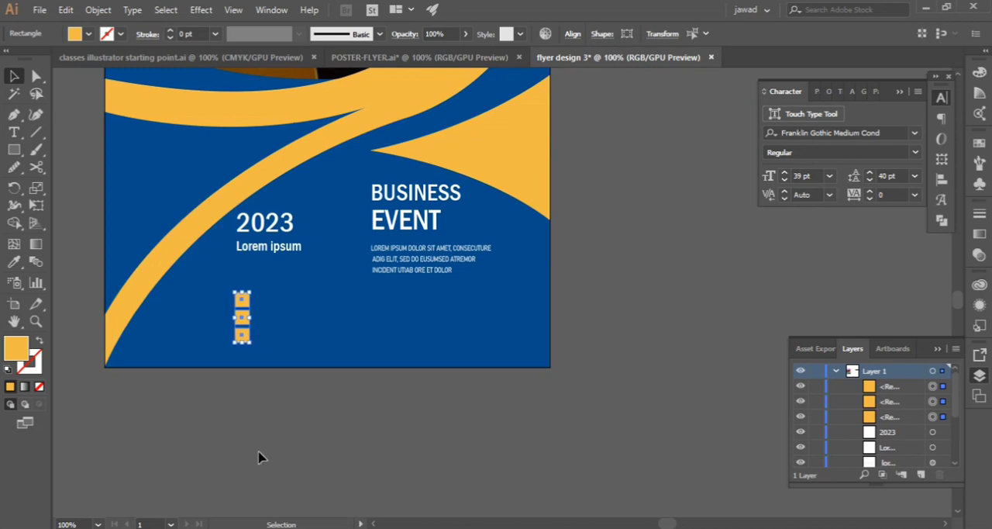
pyautogui.press('Left')
pyautogui.press('Left')
pyautogui.press('Left')
pyautogui.press('Left')
pyautogui.press('Left')
pyautogui.press('Left')
pyautogui.press('Left')
pyautogui.press('Left')
pyautogui.press('Down')
pyautogui.press('Down')
pyautogui.press('Down')
pyautogui.click(243, 436)
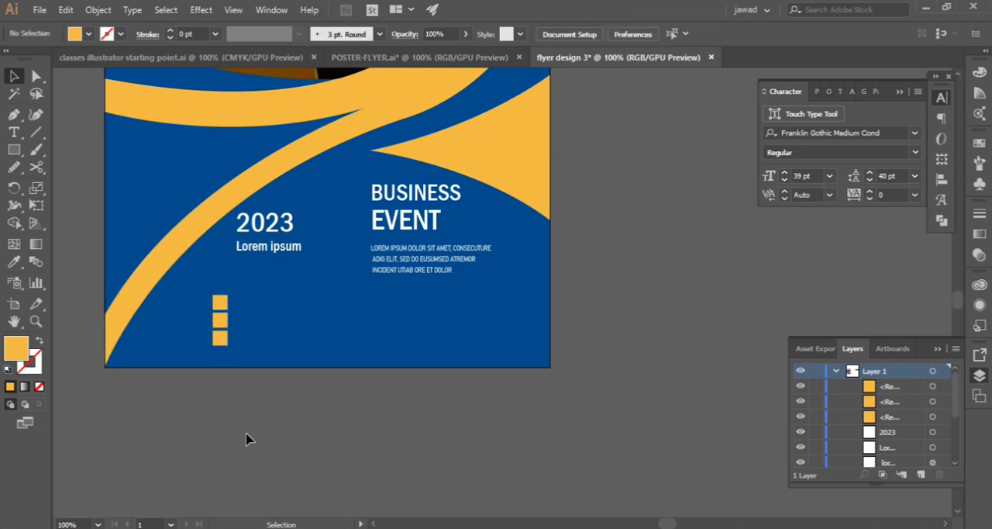
# Group the three orange squares and shift the group right until its left edge lines up with the "Lorem ipsum" text
pyautogui.scroll(2, 287, 471)
pyautogui.moveTo(206, 359); pyautogui.dragTo(234, 423)
pyautogui.rightClick(214, 394)
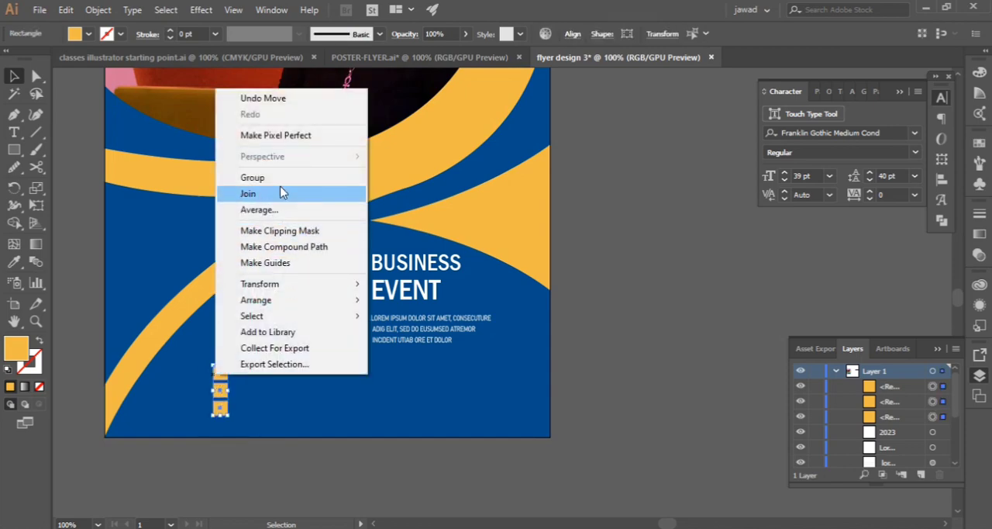
pyautogui.click(284, 192)
pyautogui.press('Right')
pyautogui.press('Right')
pyautogui.press('Right')
pyautogui.press('Right')
pyautogui.press('Right')
pyautogui.press('Right')
pyautogui.press('Right')
pyautogui.press('Right')
pyautogui.press('Right')
pyautogui.press('Right')
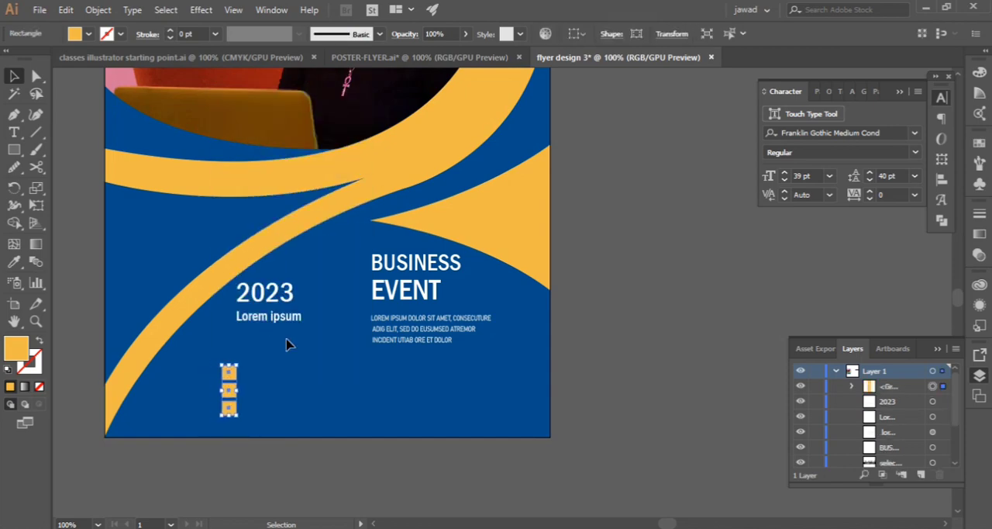
pyautogui.press('Right')
pyautogui.press('Right')
pyautogui.press('Right')
pyautogui.press('Right')
pyautogui.press('Right')
pyautogui.press('Right')
pyautogui.press('Right')
pyautogui.press('Right')
pyautogui.press('Right')
pyautogui.press('Right')
pyautogui.press('Right')
pyautogui.press('Right')
pyautogui.press('Right')
pyautogui.press('Right')
pyautogui.press('Right')
pyautogui.press('Right')
pyautogui.press('Right')
pyautogui.press('Right')
pyautogui.press('Right')
pyautogui.press('Right')
pyautogui.press('Left')
pyautogui.press('Left')
pyautogui.press('Left')
pyautogui.moveTo(242, 389); pyautogui.dragTo(239, 381)
# Ungroup the three orange squares
pyautogui.rightClick(241, 379)
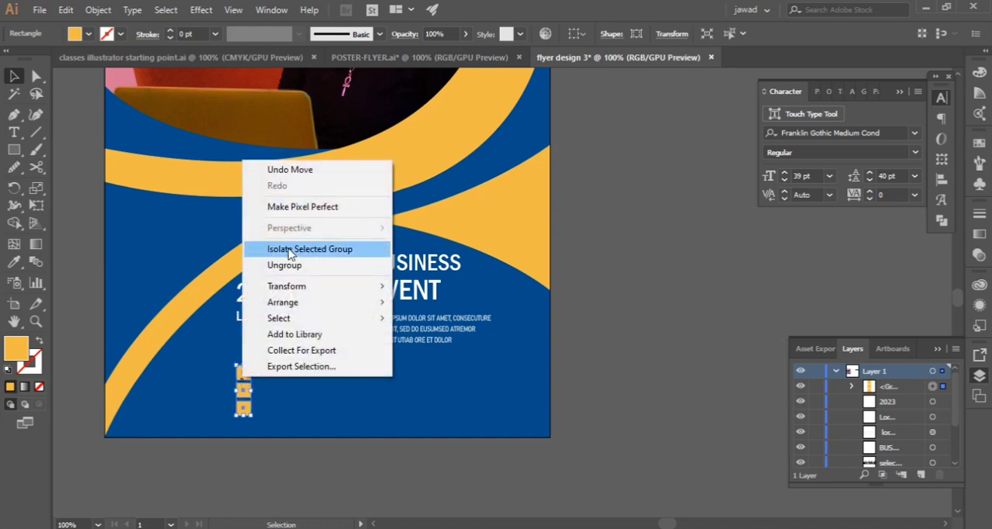
pyautogui.click(288, 266)
pyautogui.click(225, 475)
# Add the contact phone number as a text line beside the top orange square
pyautogui.scroll(4, 232, 459)
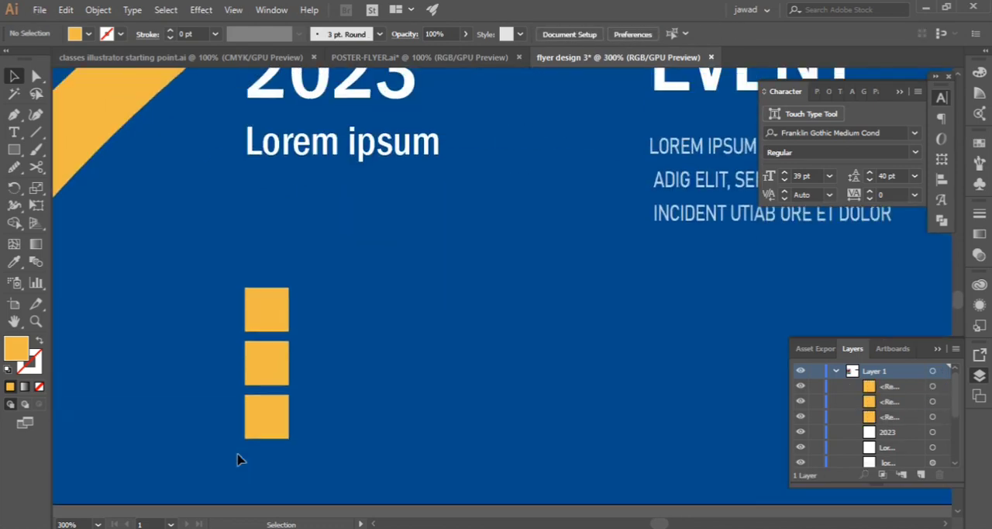
pyautogui.click(14, 132)
pyautogui.click(360, 312)
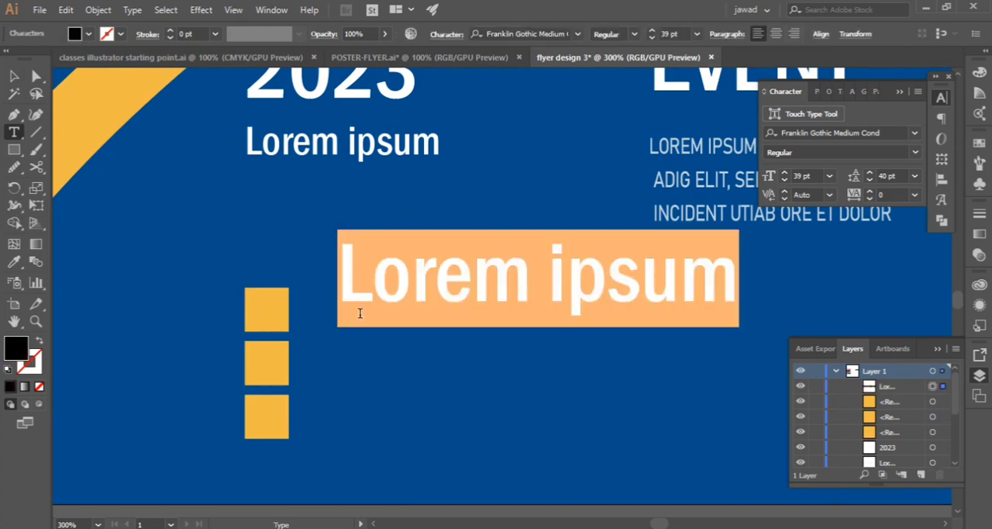
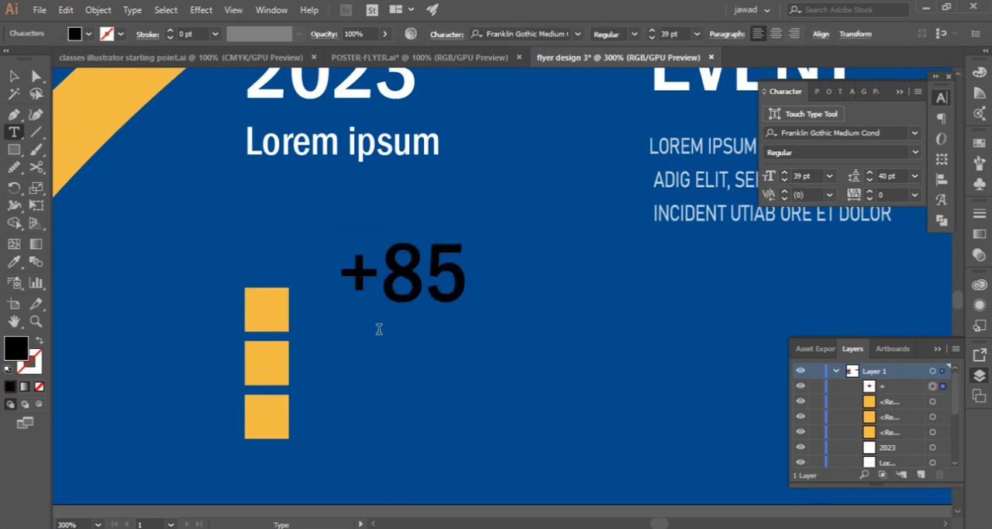
pyautogui.click(15, 77)
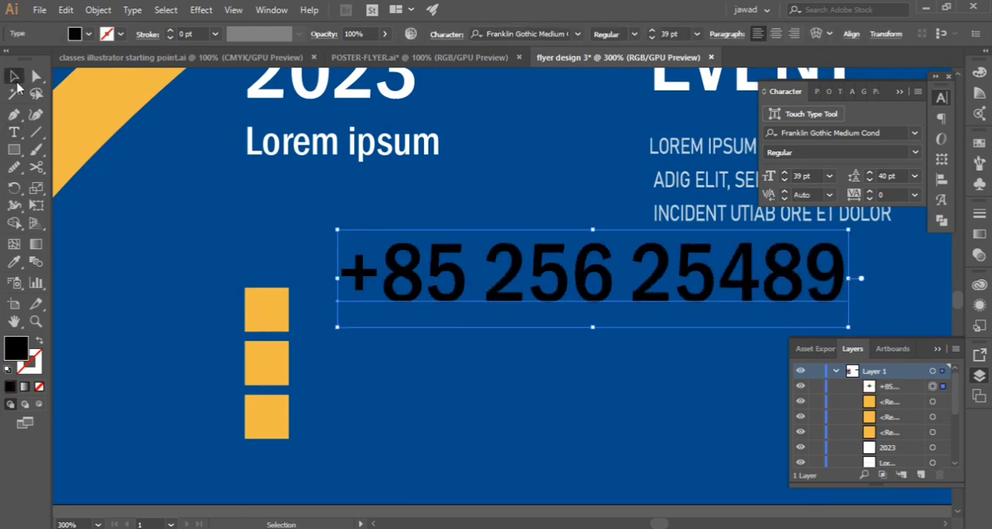
pyautogui.moveTo(492, 279); pyautogui.dragTo(465, 309)
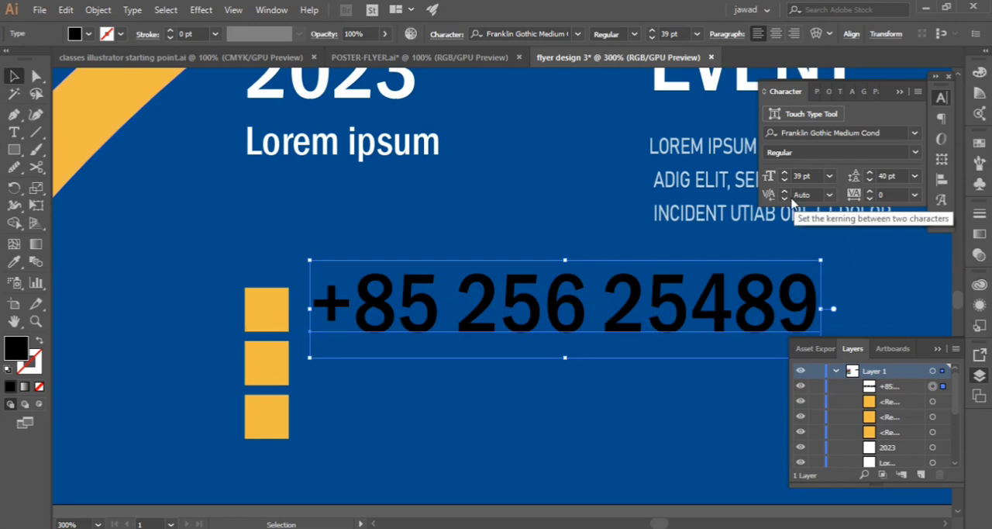
# Set the phone number line to Bahnschrift at 10 pt and center it vertically beside the top orange square
pyautogui.click(915, 133)
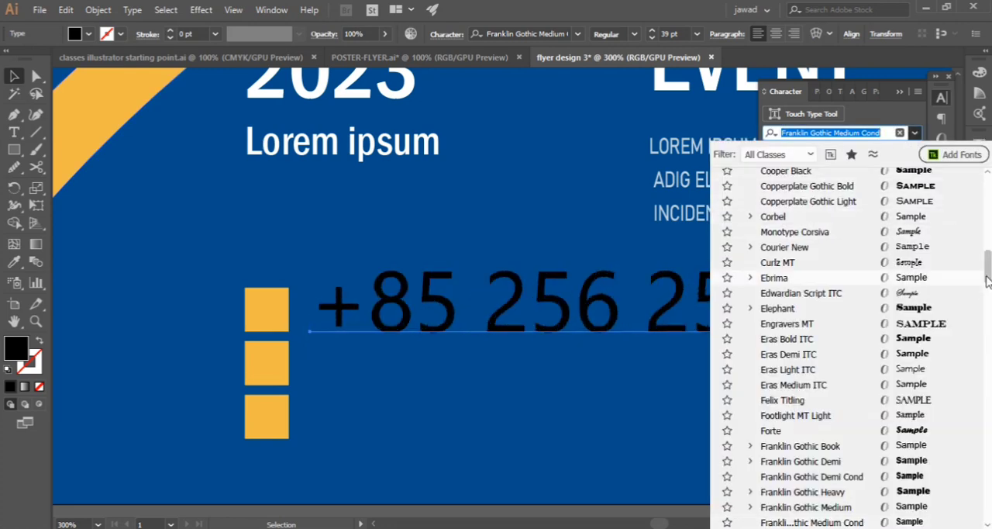
pyautogui.scroll(10, 987, 280)
pyautogui.click(767, 176)
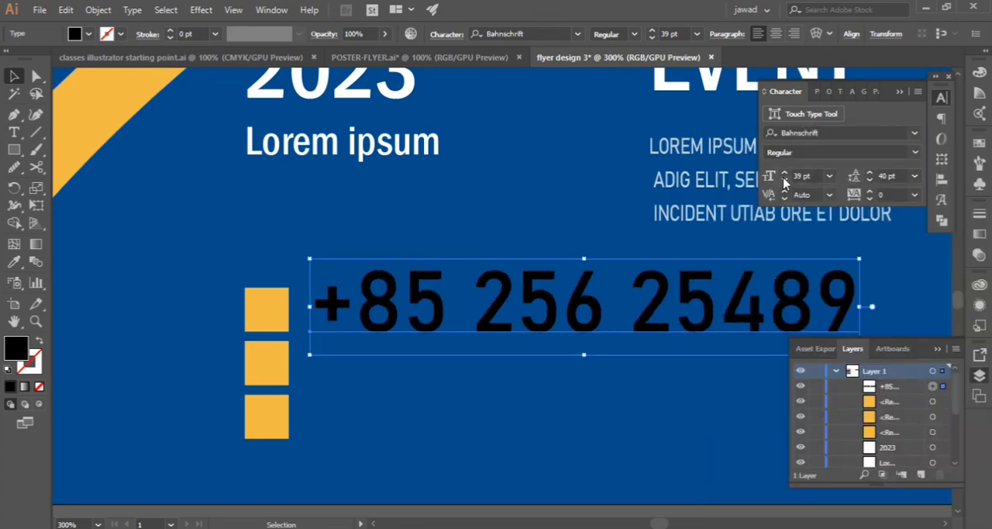
pyautogui.click(830, 176)
pyautogui.click(848, 260)
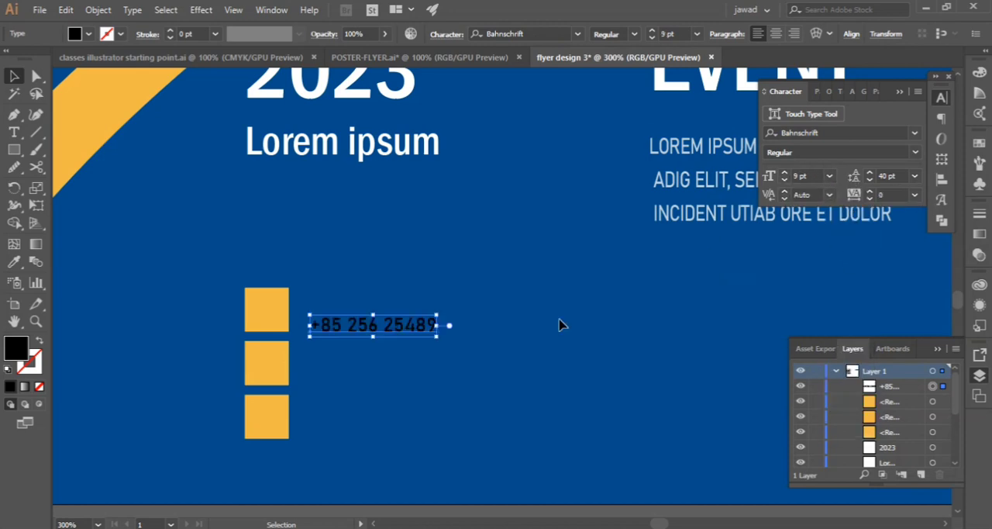
pyautogui.click(784, 172)
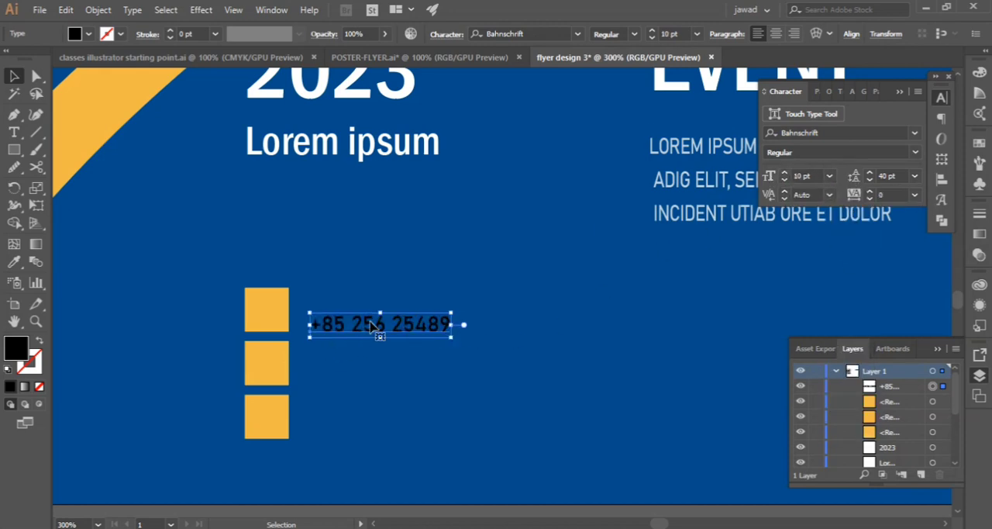
pyautogui.moveTo(371, 324); pyautogui.dragTo(378, 309)
pyautogui.click(136, 338)
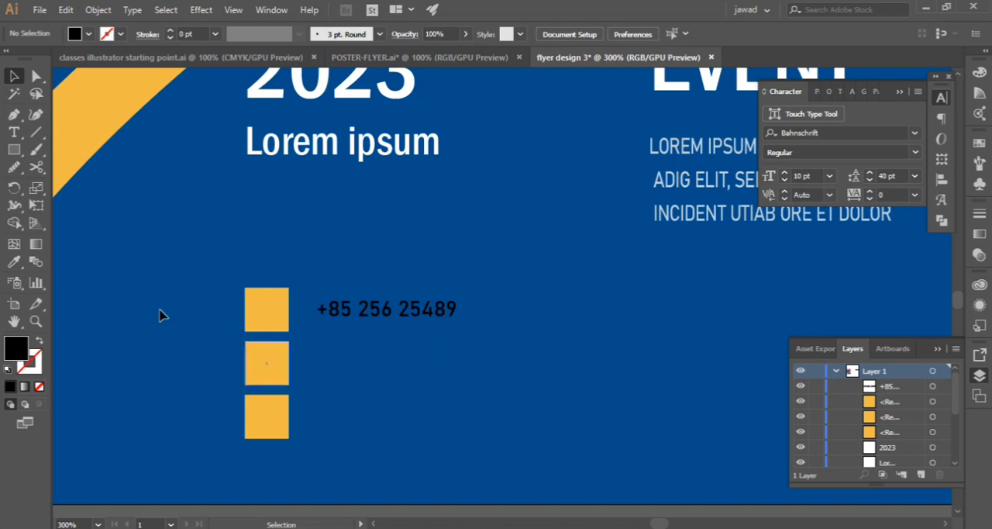
# Add the contact address as a text line beside the middle orange square, left-aligned with the phone number
pyautogui.click(14, 132)
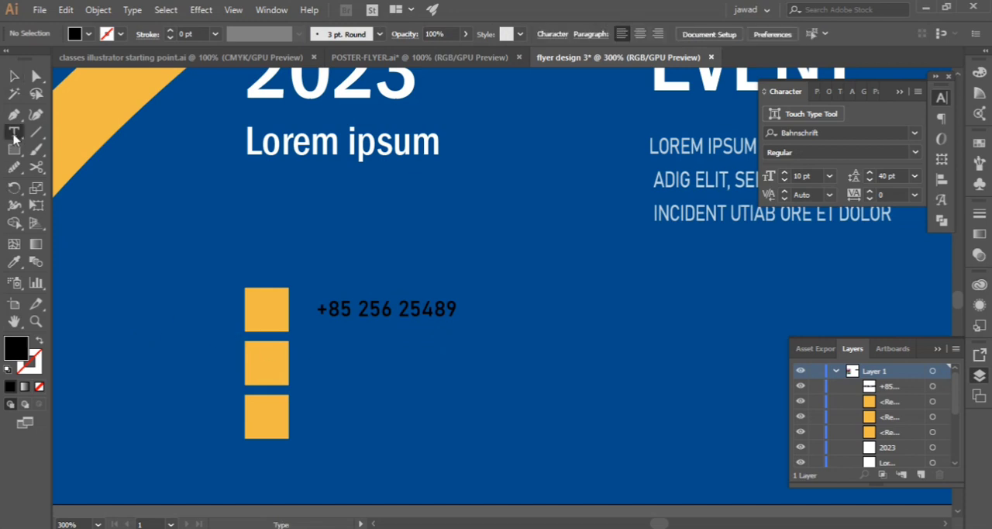
pyautogui.click(334, 366)
pyautogui.write('SHAHDRA ROAD DUBAI UAE')
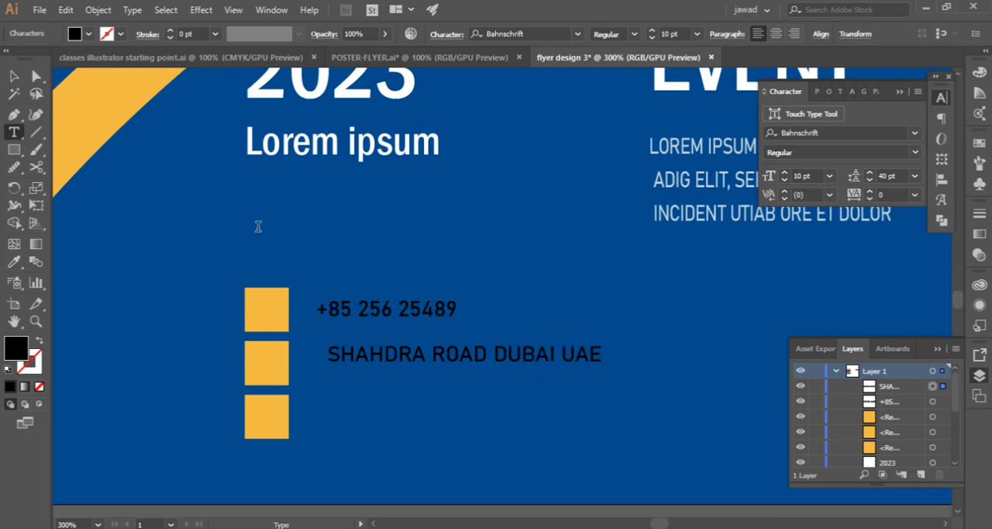
pyautogui.press('v')
pyautogui.moveTo(464, 357); pyautogui.dragTo(425, 364)
# Fill both the phone number and address lines with white
pyautogui.keyDown('shift'); pyautogui.click(373, 311); pyautogui.keyUp('shift')
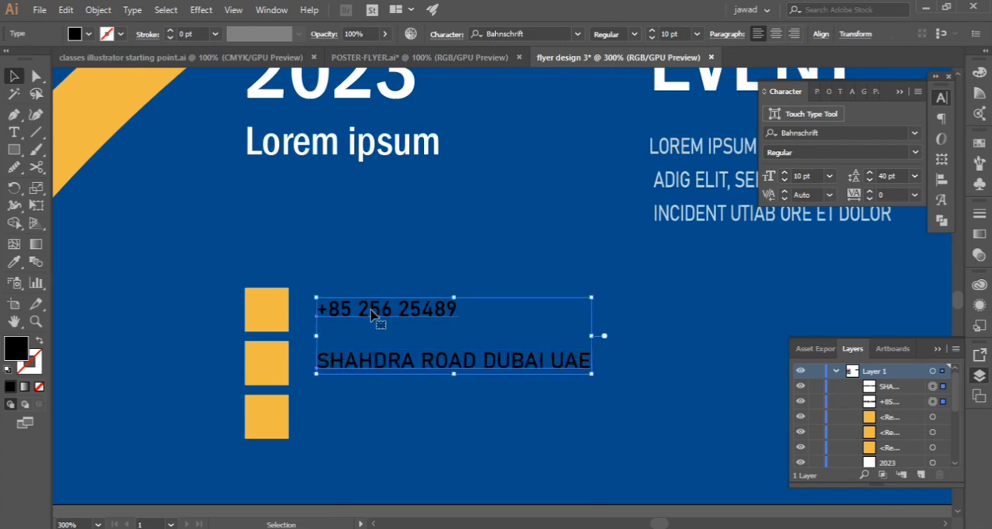
pyautogui.click(88, 34)
pyautogui.click(32, 64)
pyautogui.click(188, 272)
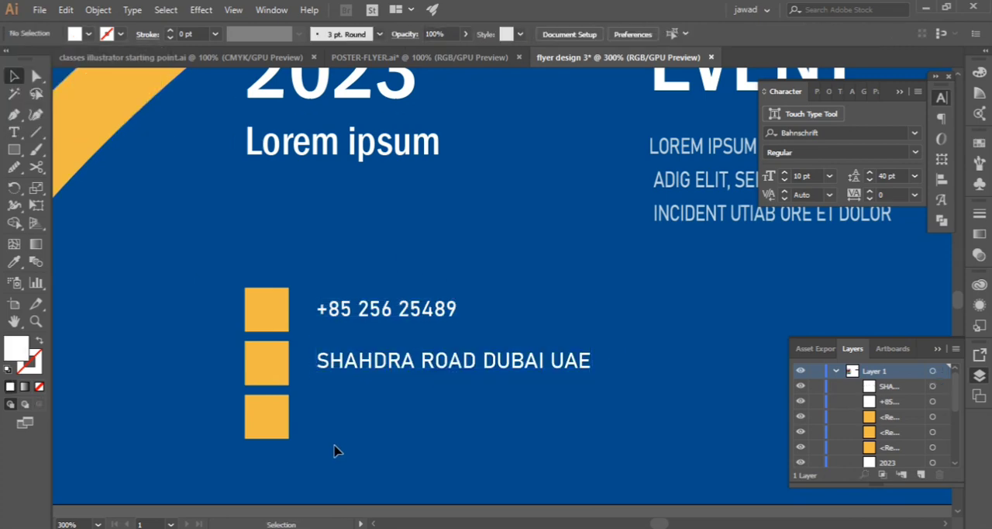
pyautogui.click(14, 131)
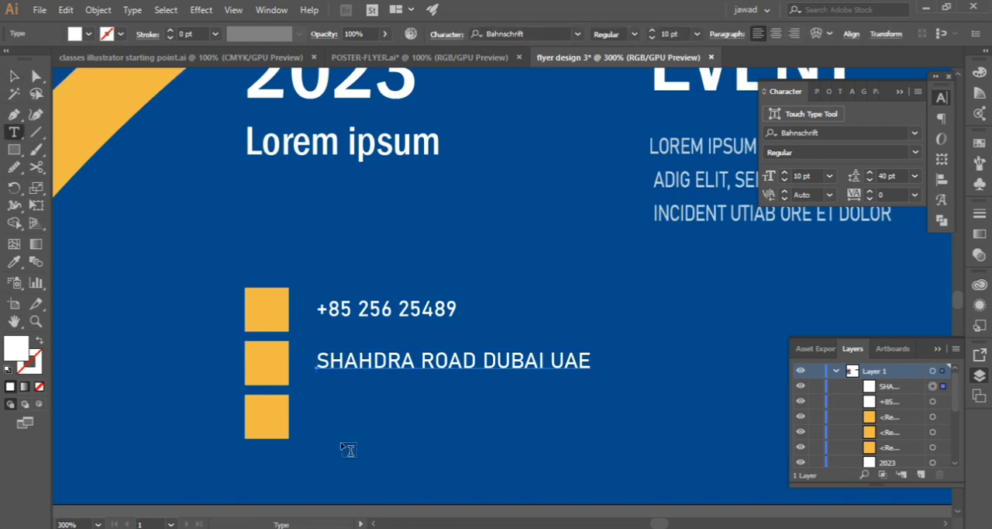
pyautogui.click(330, 413)
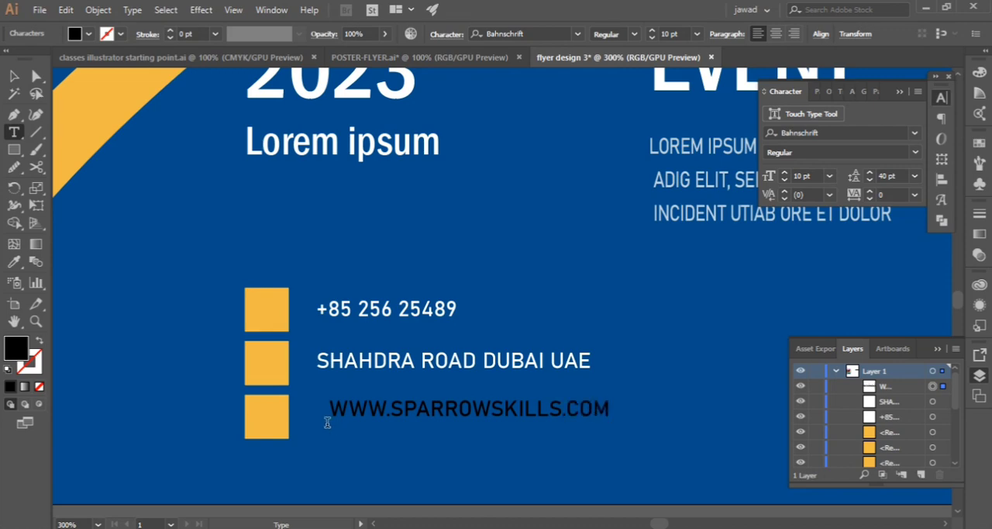
pyautogui.press('Escape')
pyautogui.moveTo(440, 409); pyautogui.dragTo(427, 419)
# Select the phone, address and website text lines together and bring up the Pathfinder options
pyautogui.click(395, 359)
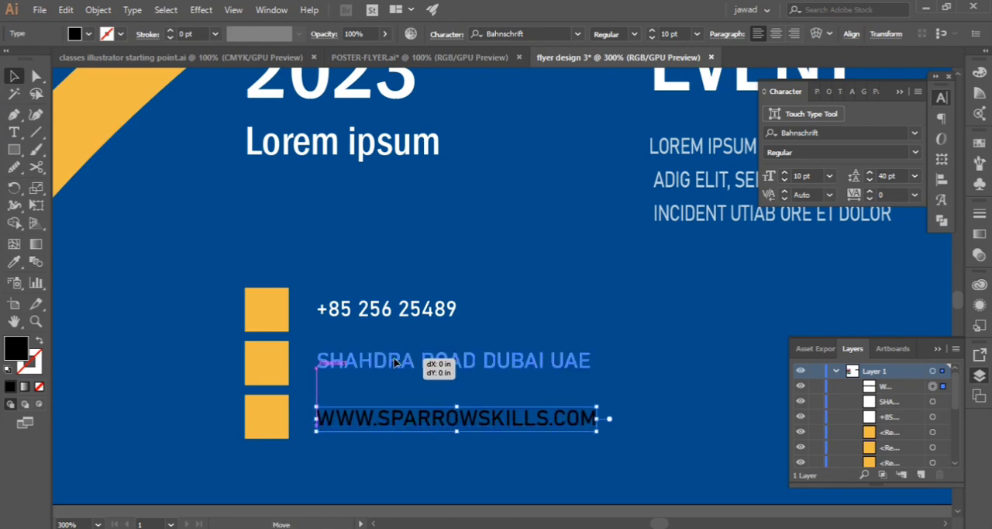
pyautogui.moveTo(361, 442); pyautogui.dragTo(338, 217)
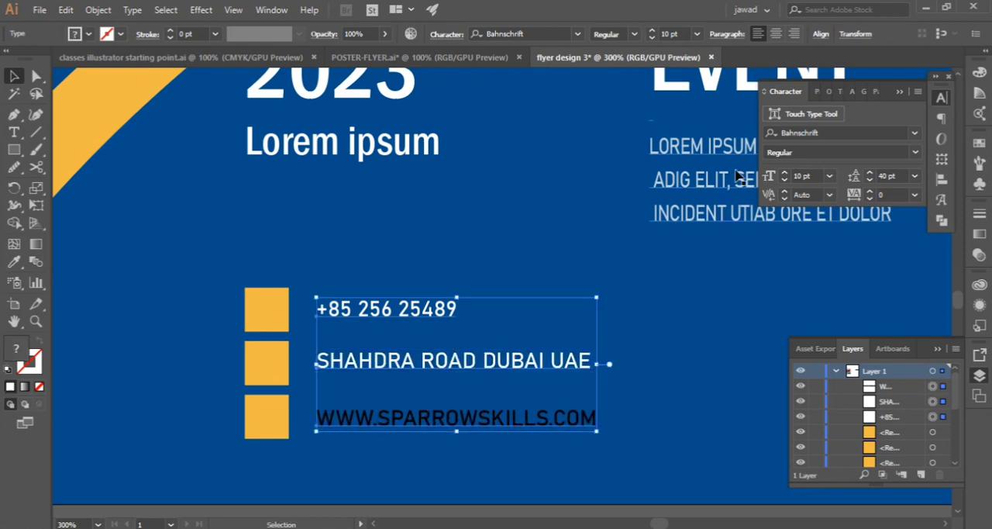
pyautogui.click(271, 11)
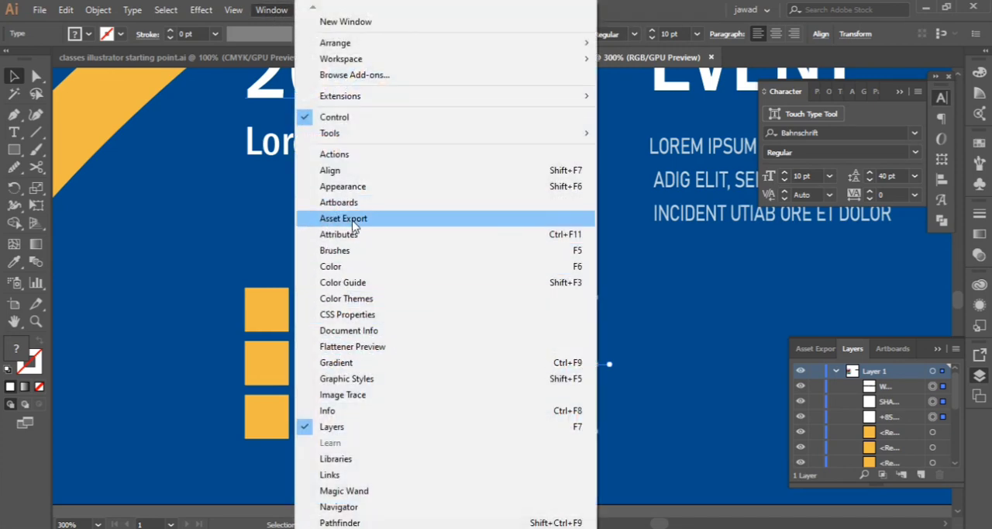
pyautogui.moveTo(341, 528)
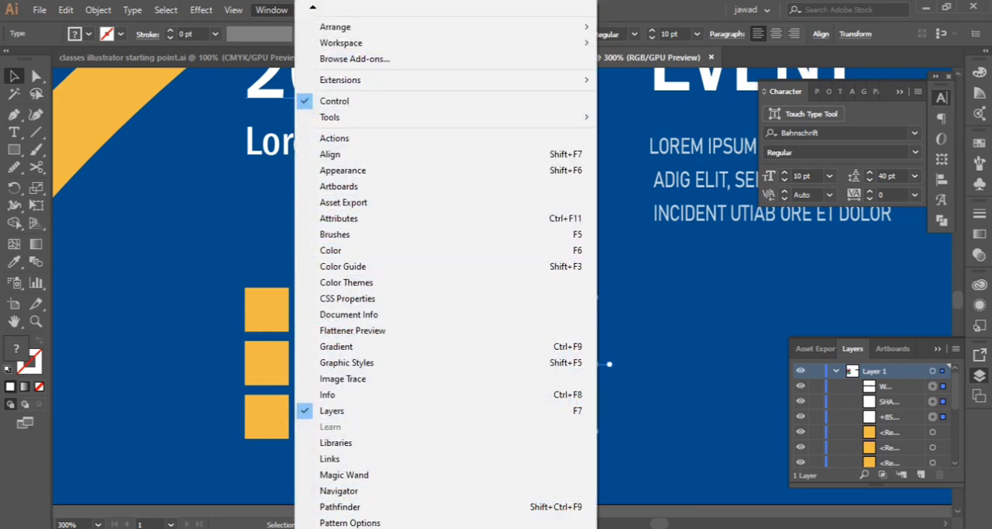
pyautogui.click(341, 278)
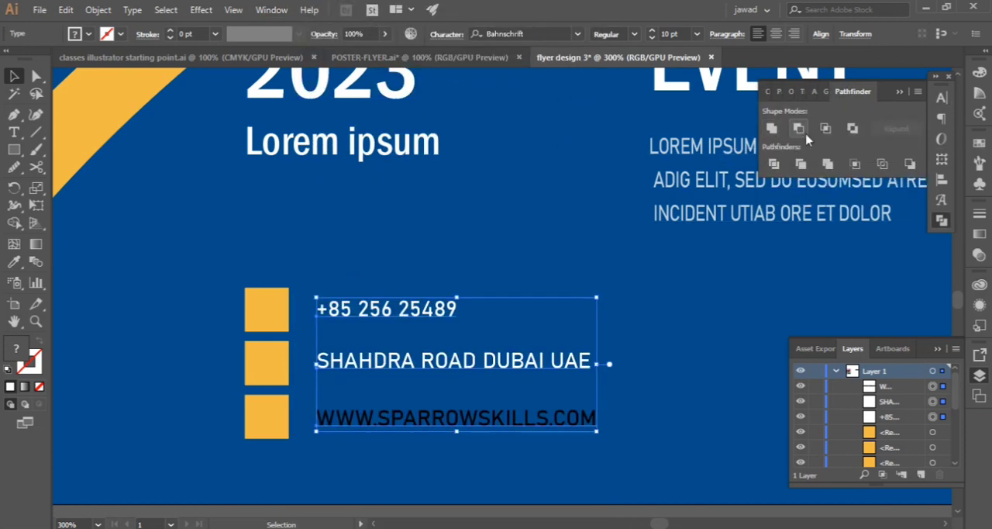
pyautogui.click(802, 165)
pyautogui.click(625, 292)
pyautogui.click(272, 9)
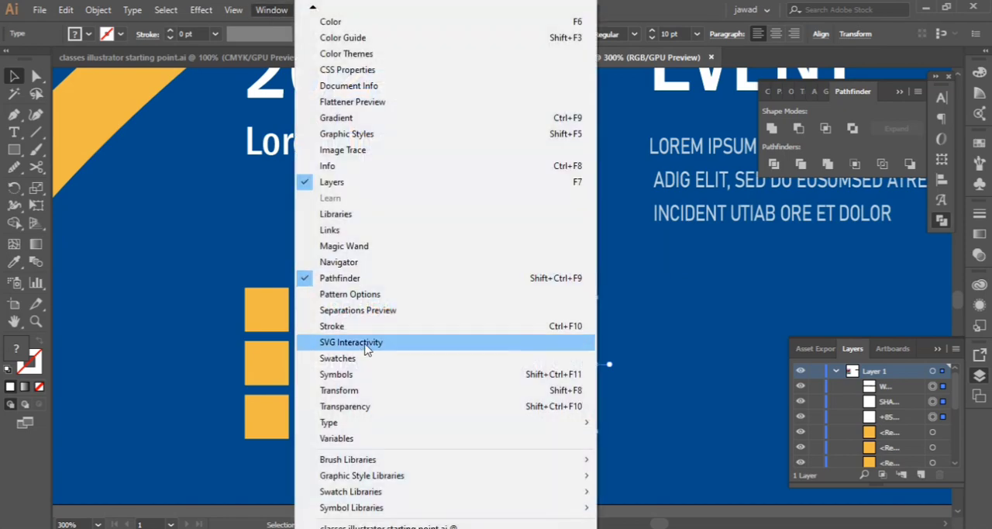
pyautogui.scroll(-3, 385, 461)
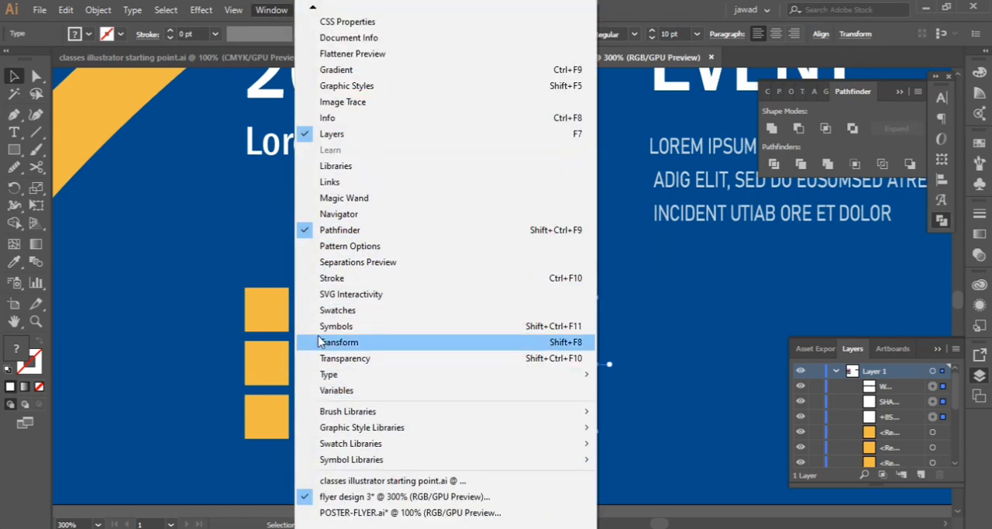
pyautogui.moveTo(245, 10)
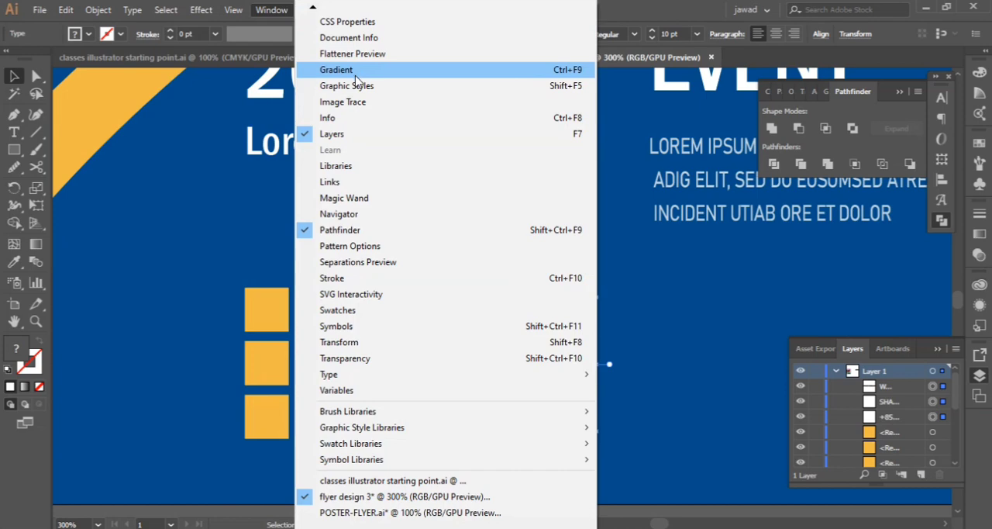
pyautogui.moveTo(315, 10)
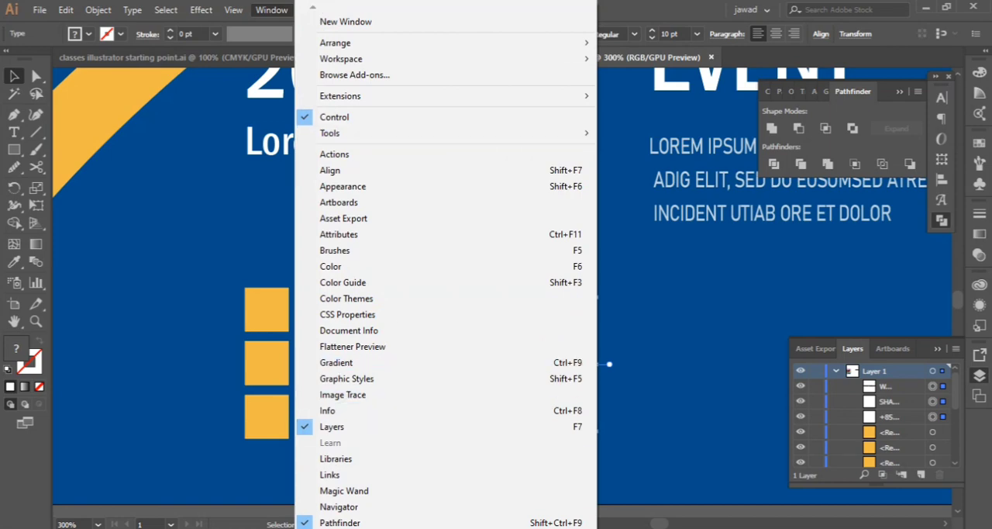
pyautogui.moveTo(355, 527)
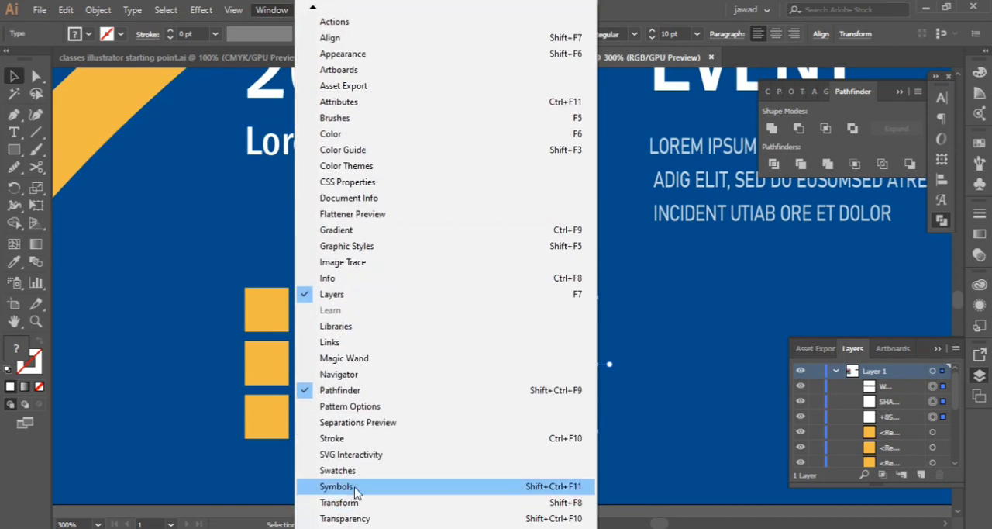
pyautogui.click(350, 406)
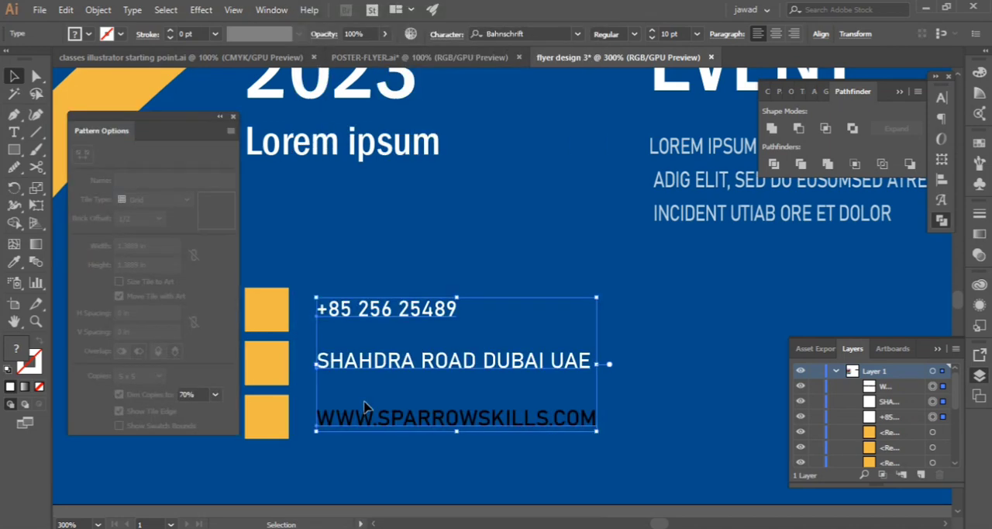
pyautogui.click(233, 119)
# Distribute the phone, address and website text lines evenly in the vertical direction
pyautogui.click(813, 93)
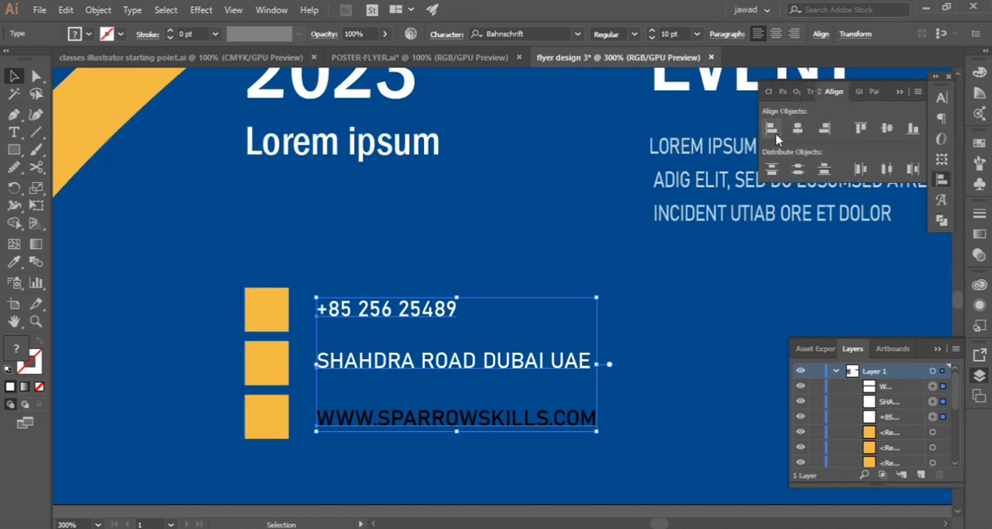
pyautogui.click(772, 169)
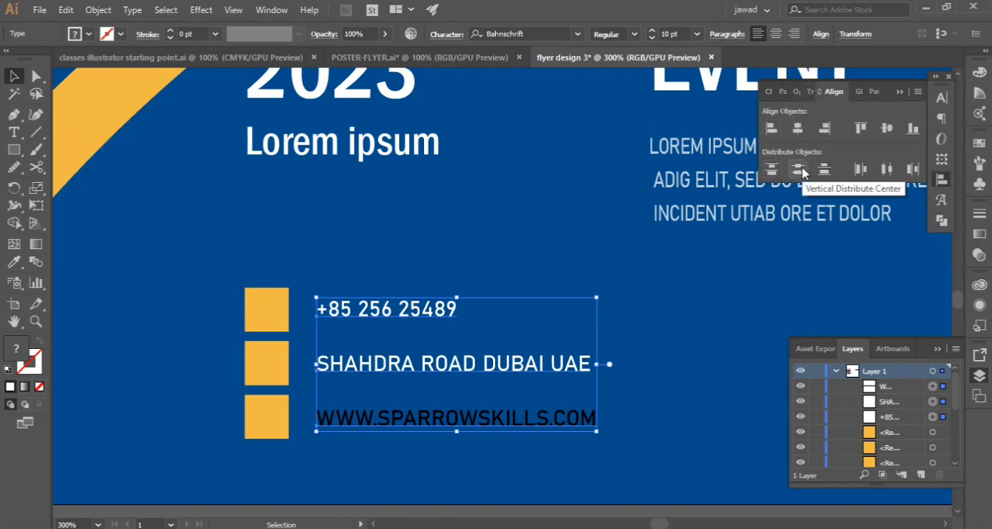
pyautogui.click(313, 358)
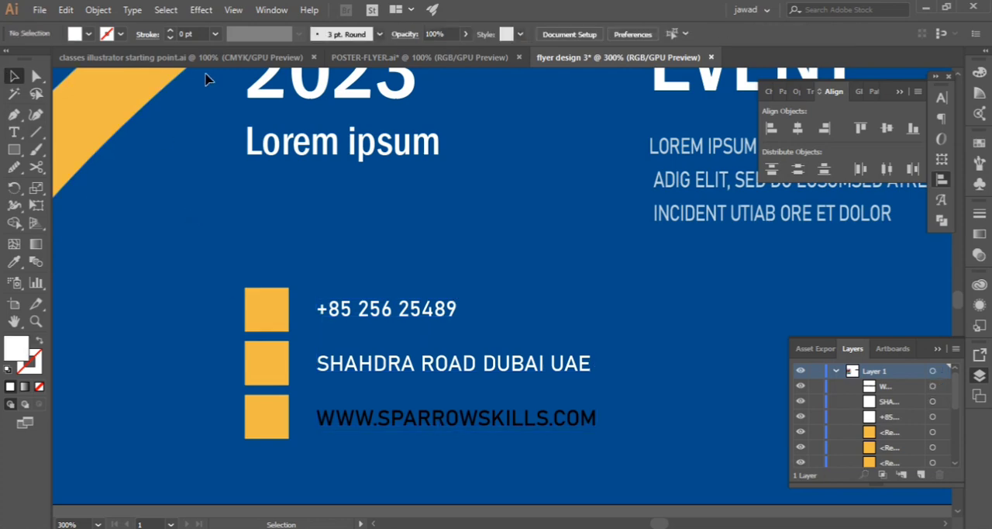
# Draw a small rectangle in the blue area left of the contact block with no fill and a 0.75 pt black stroke
pyautogui.click(13, 114)
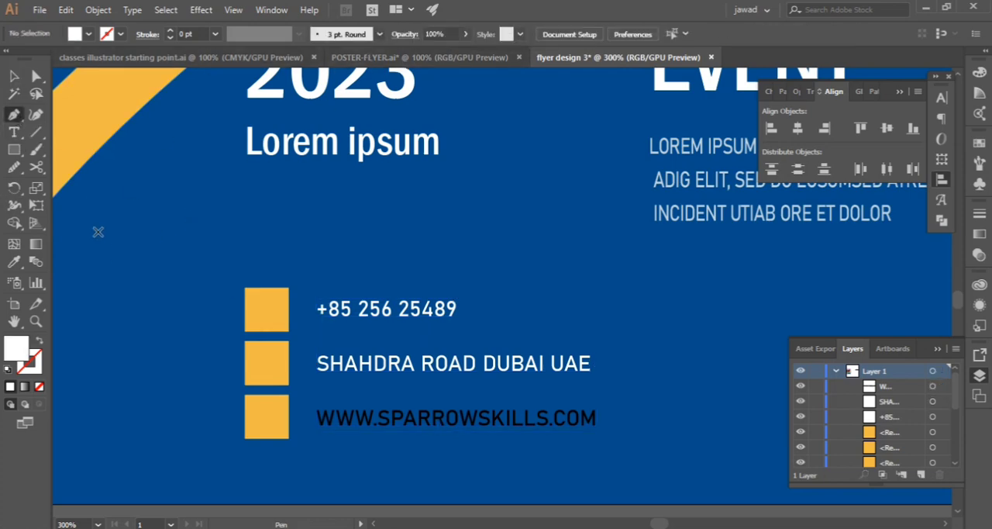
pyautogui.moveTo(100, 204); pyautogui.dragTo(181, 249)
pyautogui.click(90, 34)
pyautogui.click(9, 59)
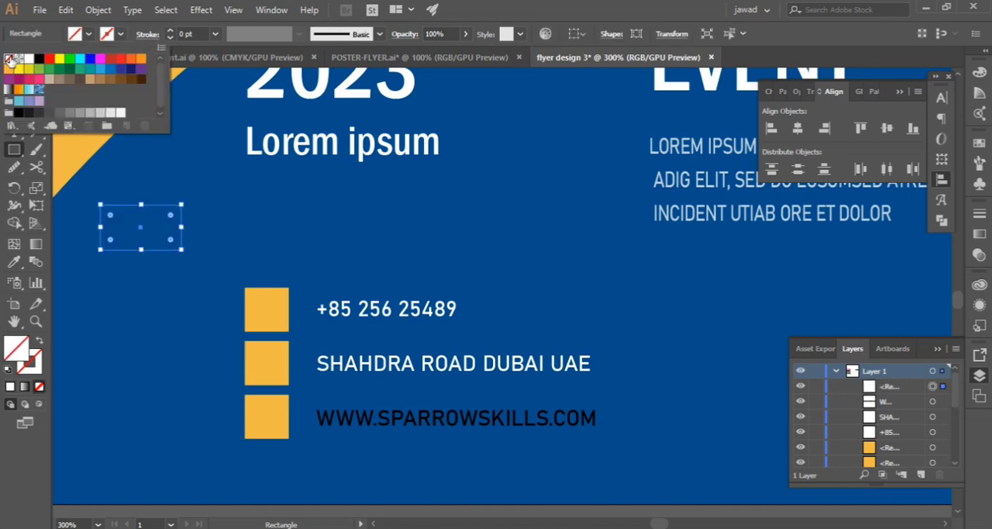
pyautogui.click(175, 34)
pyautogui.click(172, 31)
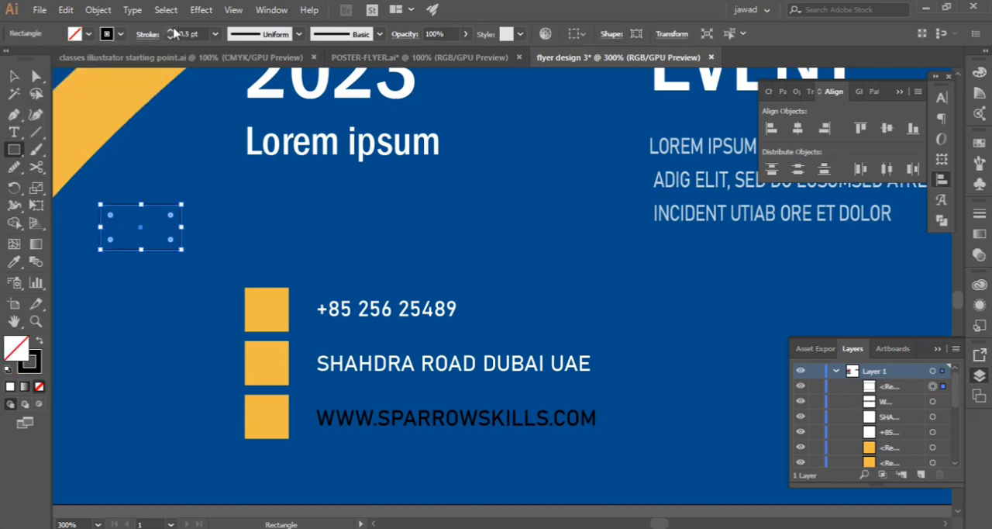
pyautogui.click(14, 78)
pyautogui.click(183, 159)
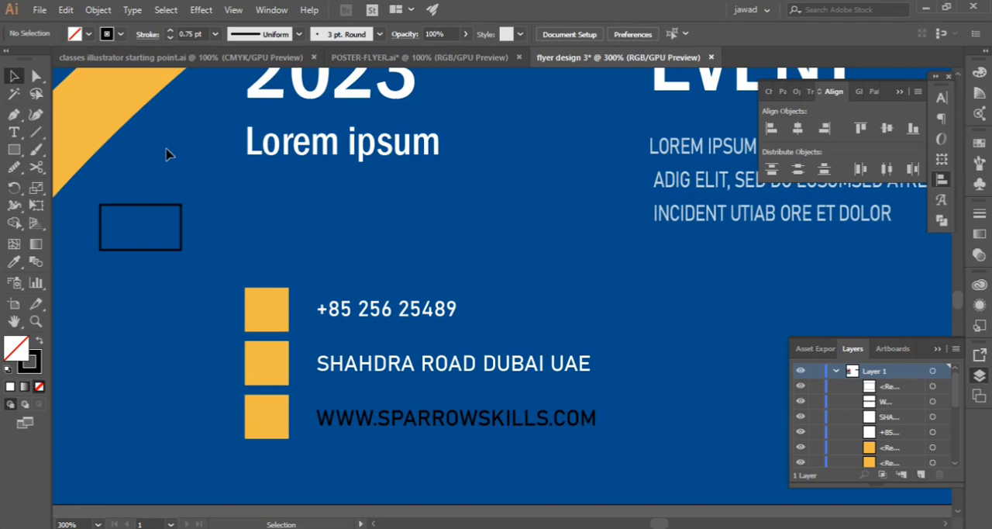
# Draw a closed triangular envelope flap with the Pen tool from the rectangle's two upper corners to a point at its center
pyautogui.scroll(1, 230, 250)
pyautogui.press('h')
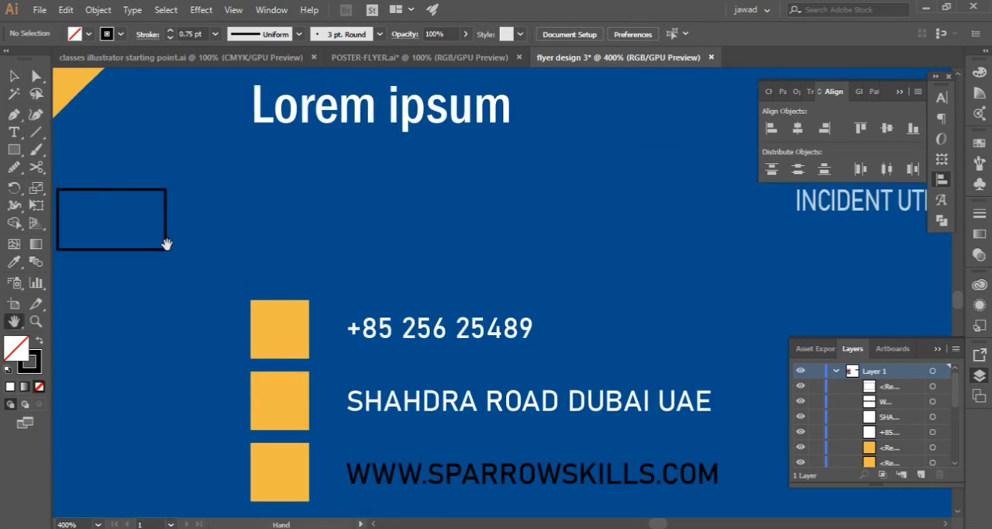
pyautogui.moveTo(135, 225); pyautogui.dragTo(330, 259)
pyautogui.scroll(2, 330, 259)
pyautogui.click(14, 116)
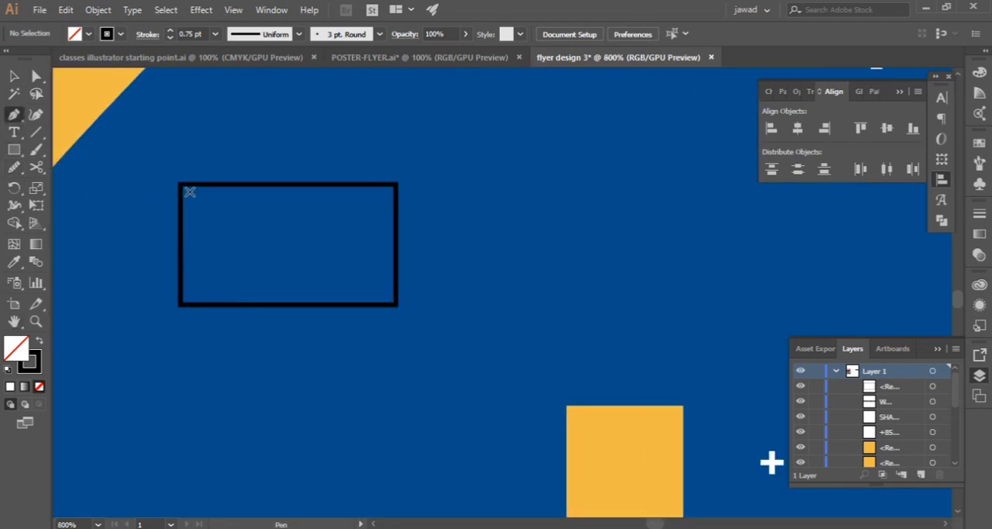
pyautogui.click(180, 186)
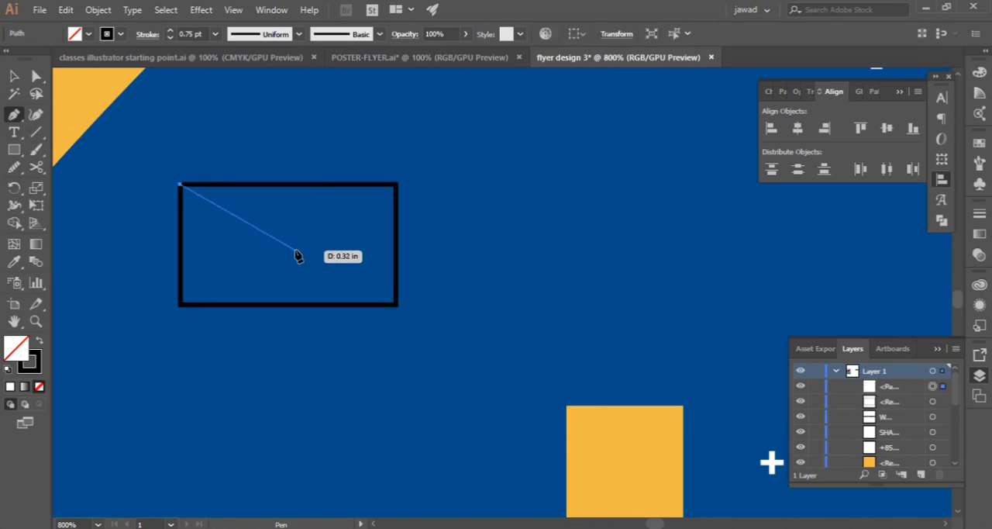
pyautogui.click(287, 245)
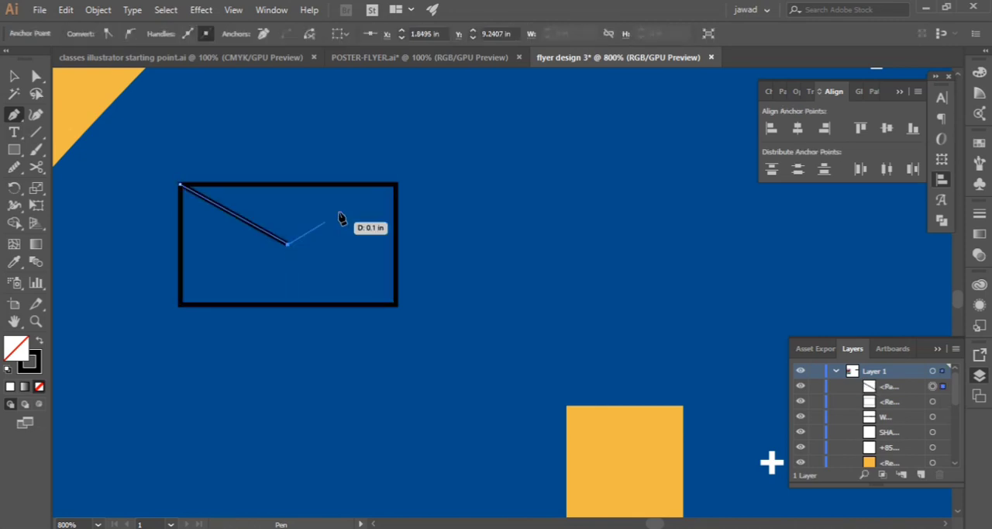
pyautogui.click(395, 185)
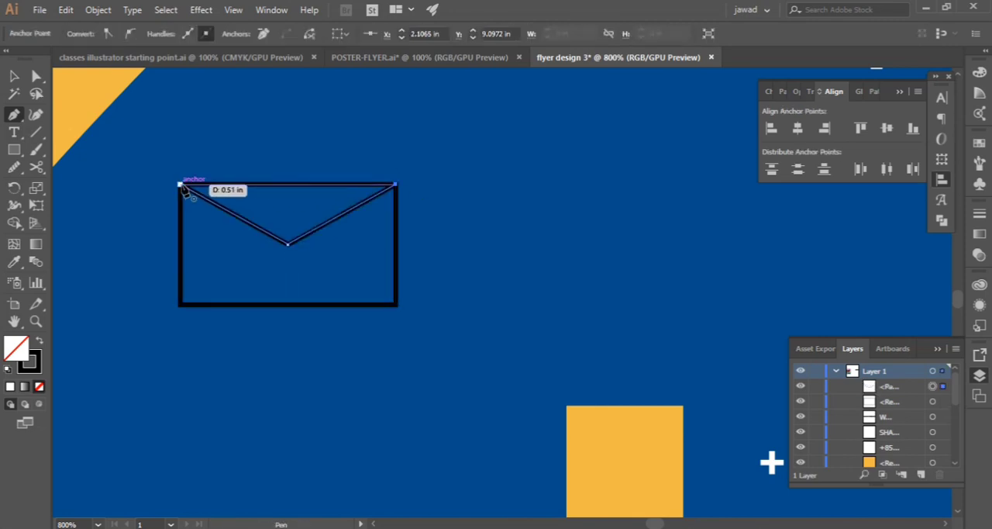
pyautogui.click(182, 186)
# Reduce the envelope flap's stroke weight to 0.25 pt
pyautogui.click(13, 75)
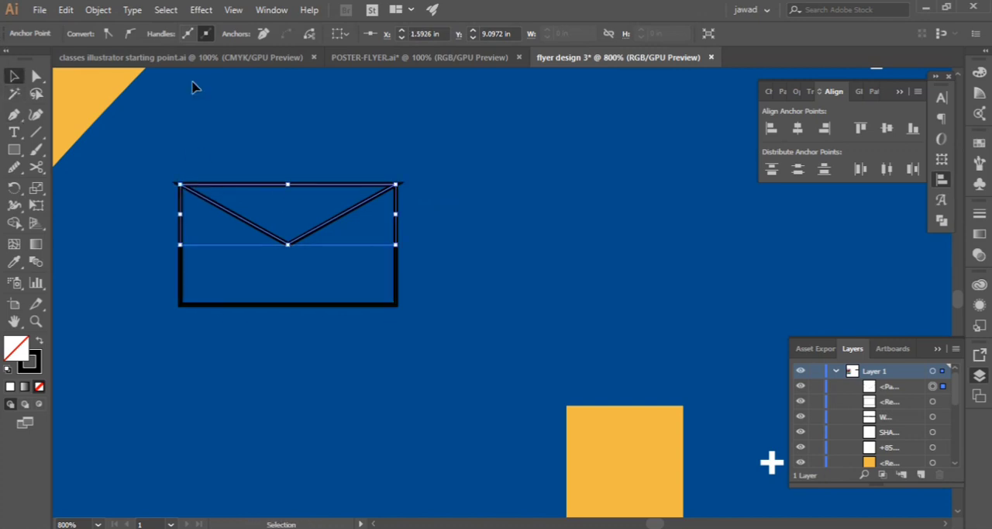
pyautogui.click(233, 216)
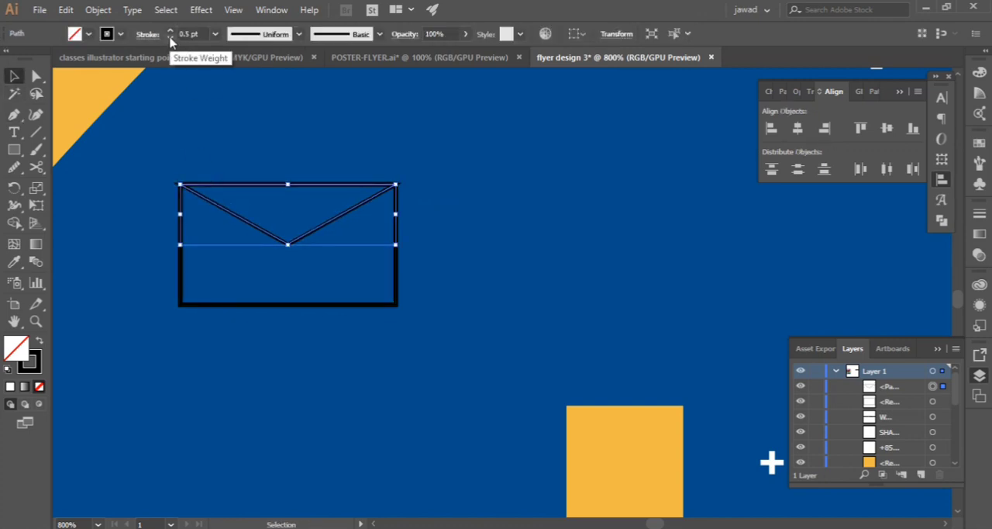
pyautogui.click(171, 38)
pyautogui.click(185, 108)
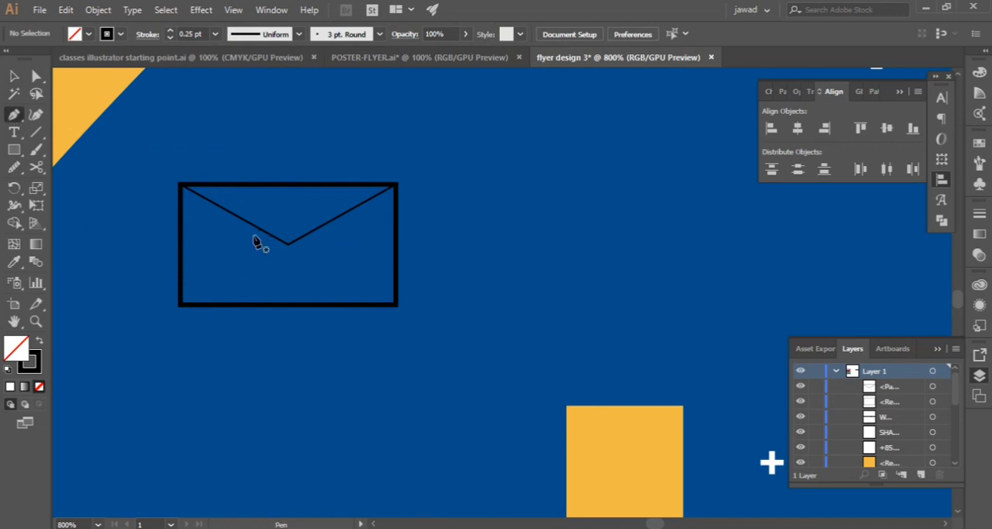
# Draw the envelope's lower closed path from the bottom corners up to the flap's edges, following the flap's tip
pyautogui.click(179, 304)
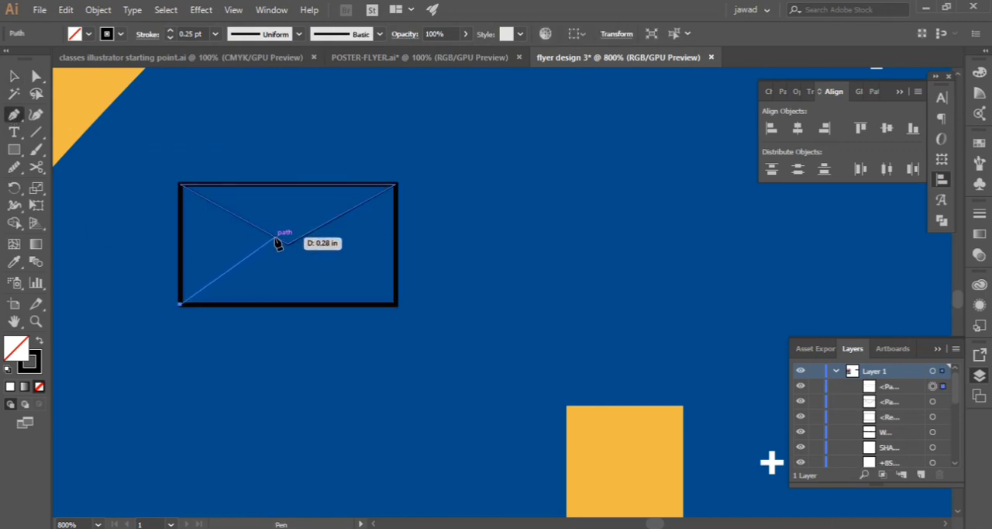
pyautogui.click(275, 236)
pyautogui.click(288, 243)
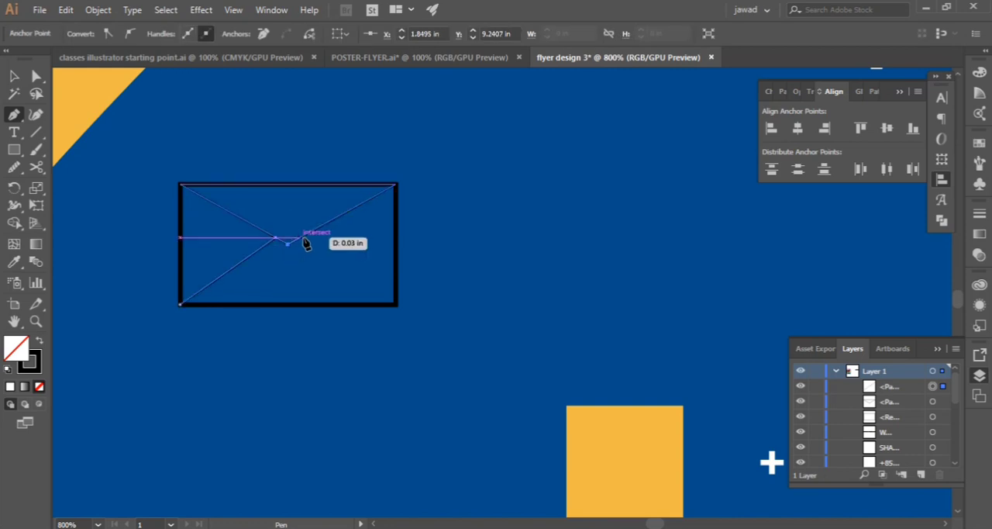
pyautogui.click(300, 236)
pyautogui.click(395, 304)
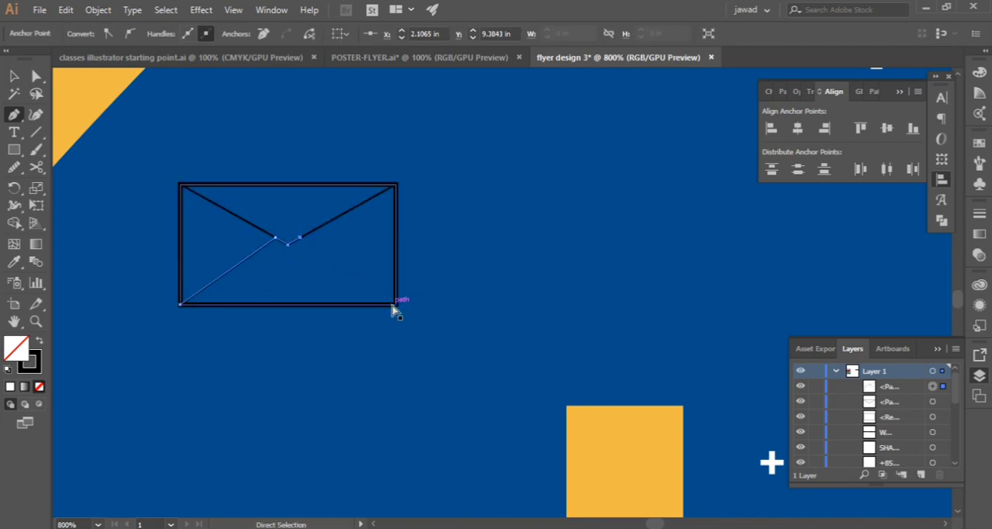
pyautogui.click(180, 304)
# Group the rectangle and both flap paths into one envelope icon
pyautogui.press('v')
pyautogui.click(207, 290)
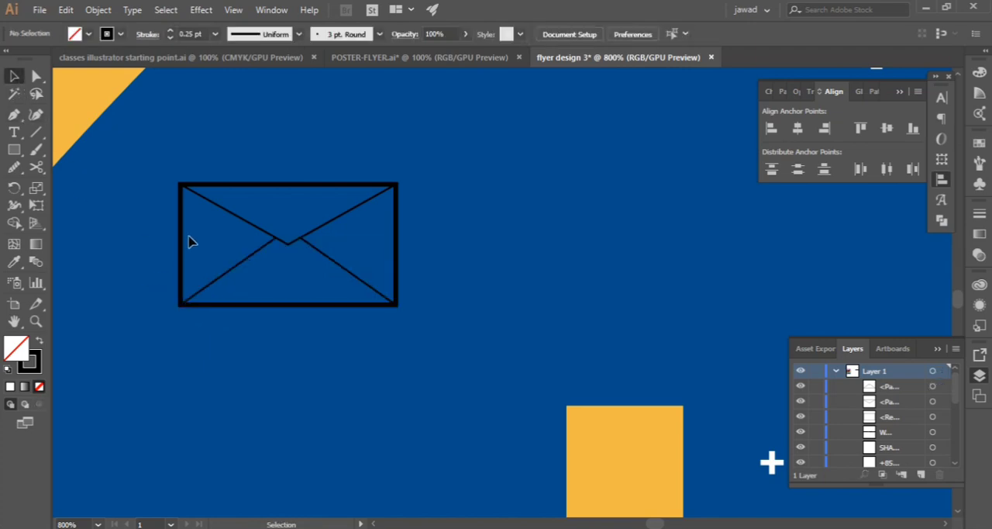
pyautogui.click(190, 242)
pyautogui.click(162, 155)
pyautogui.moveTo(133, 161); pyautogui.dragTo(337, 289)
pyautogui.rightClick(324, 287)
pyautogui.click(338, 297)
pyautogui.scroll(-3, 334, 285)
pyautogui.scroll(-1, 333, 286)
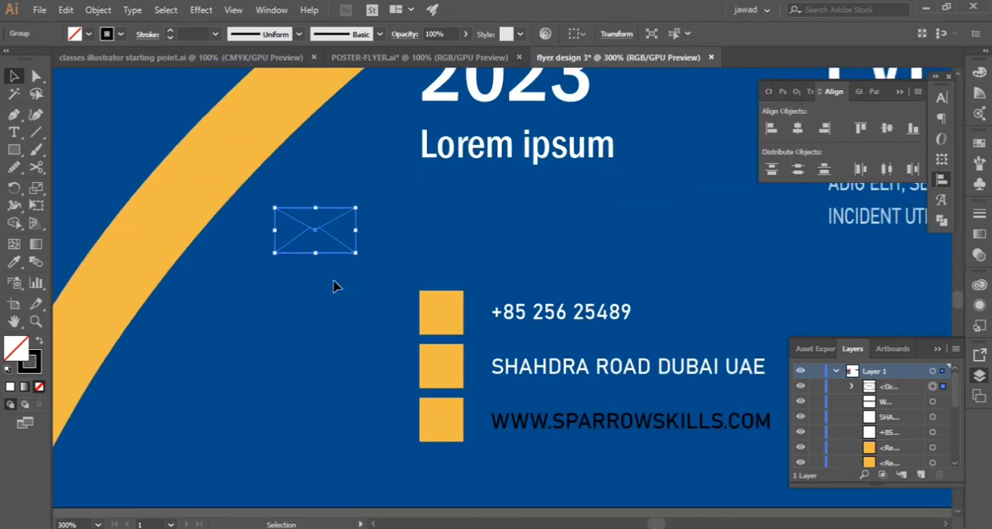
# Shrink the envelope icon to fit inside an orange square and give it a 0.25 pt white stroke
pyautogui.moveTo(327, 251); pyautogui.dragTo(334, 420)
pyautogui.click(337, 445)
pyautogui.click(329, 410)
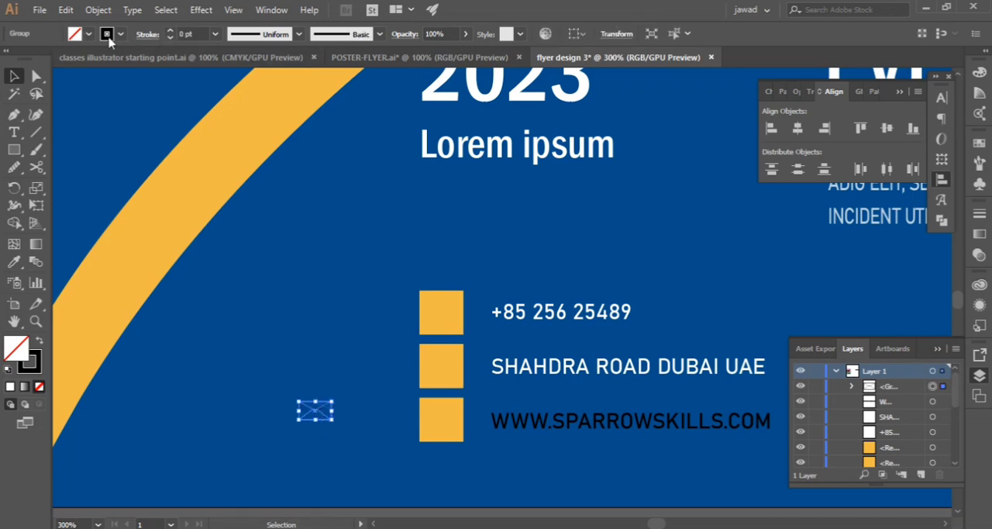
pyautogui.click(169, 31)
pyautogui.click(121, 34)
pyautogui.click(33, 61)
pyautogui.click(237, 242)
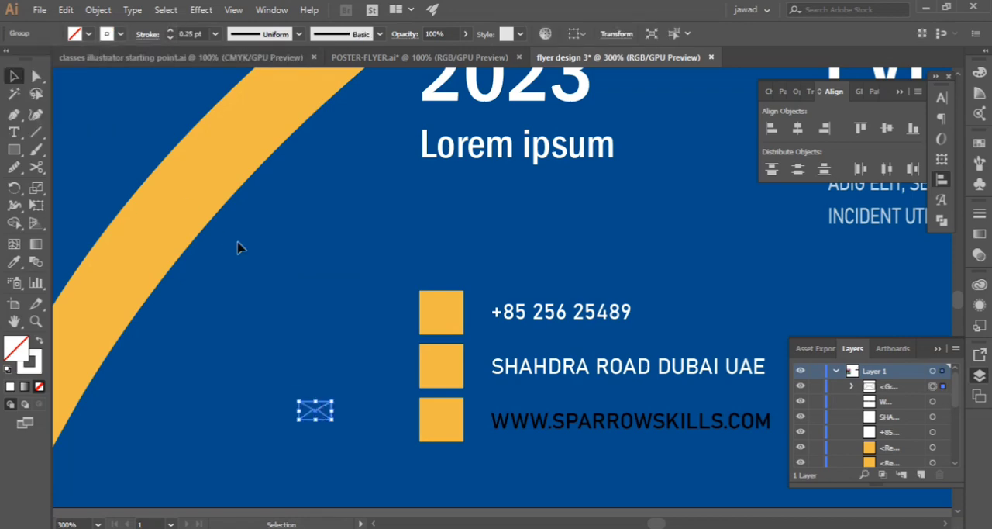
# Place the envelope icon at the center of the bottom orange square, in front of it
pyautogui.moveTo(314, 413); pyautogui.dragTo(443, 425)
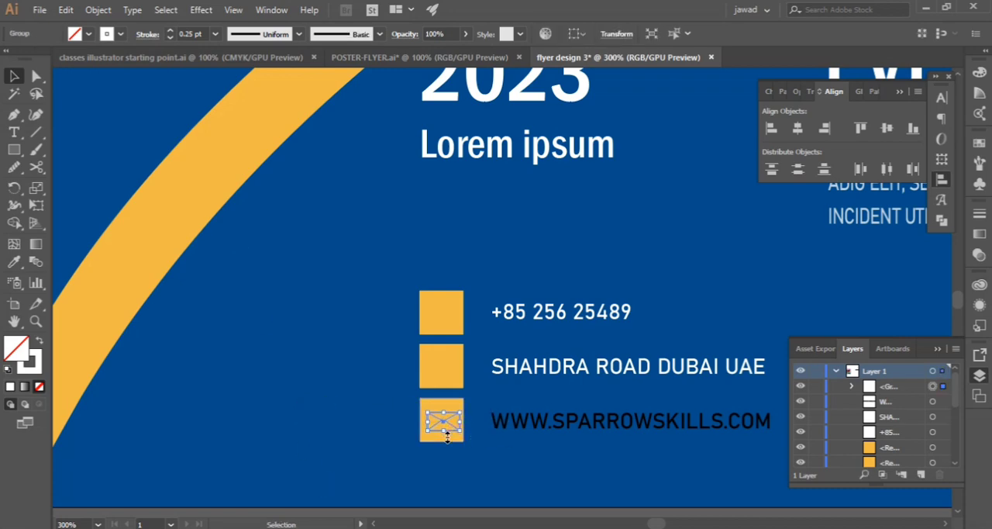
pyautogui.rightClick(446, 427)
pyautogui.moveTo(496, 350)
pyautogui.click(642, 407)
pyautogui.click(203, 408)
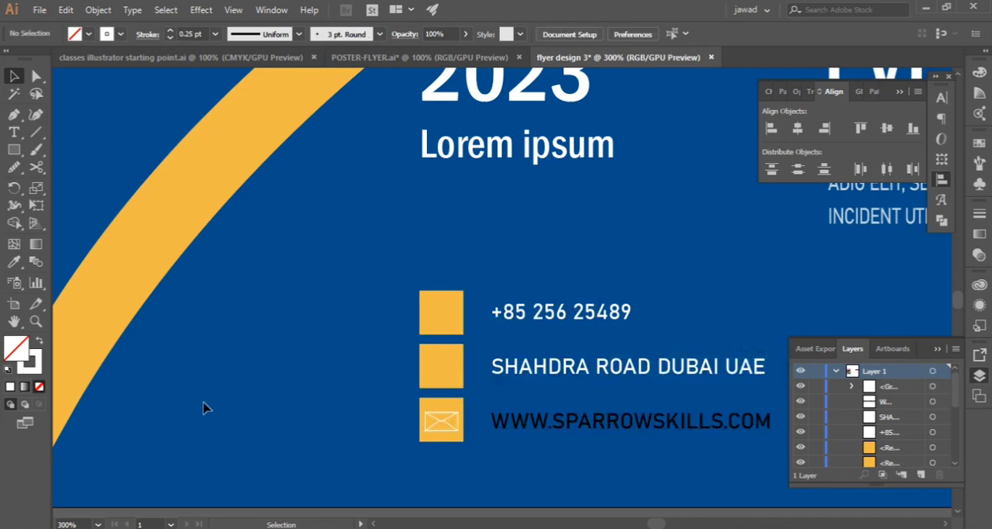
# Switch to the POSTER-FLYER.ai document for artwork, and place cream phone and location-pin icons left of the flyer's contact block
pyautogui.click(419, 57)
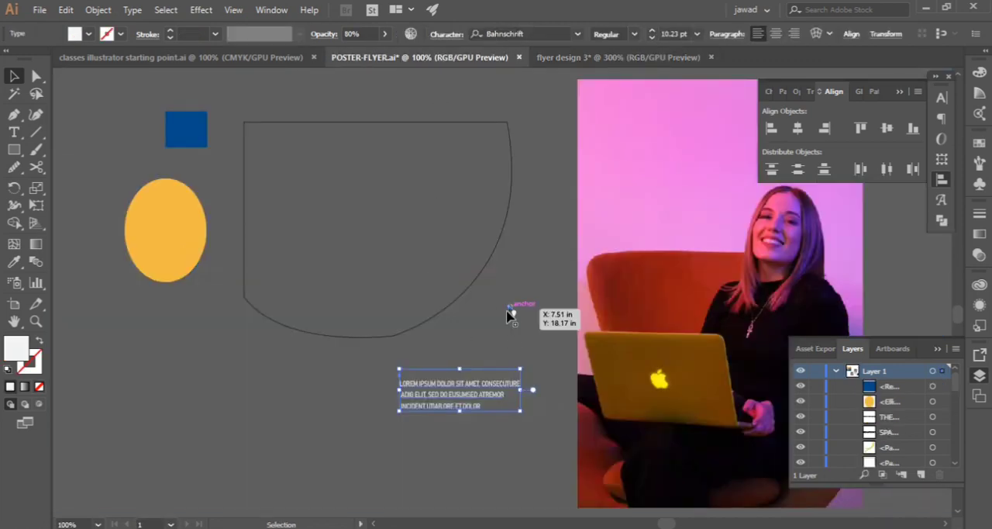
pyautogui.click(513, 313)
pyautogui.click(488, 316)
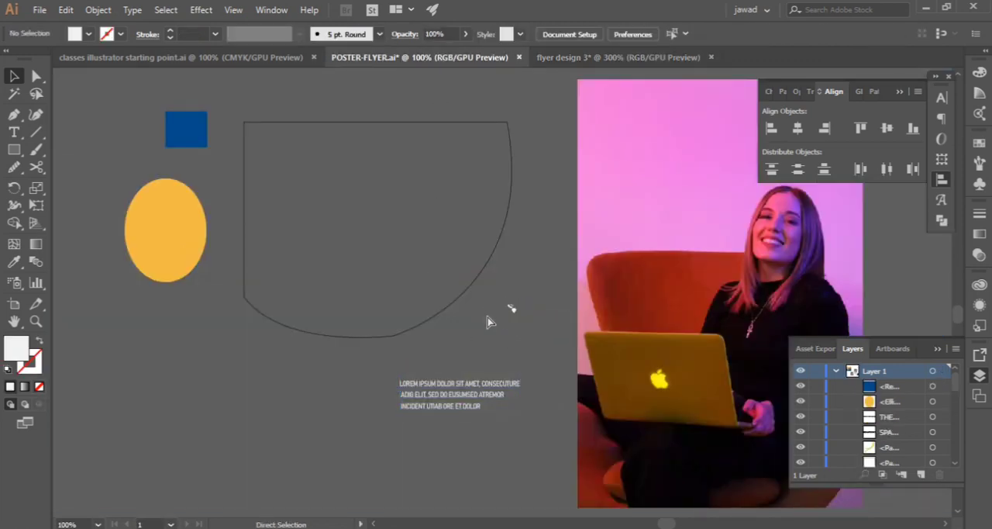
pyautogui.moveTo(512, 310); pyautogui.dragTo(369, 394)
pyautogui.click(197, 392)
pyautogui.click(329, 355)
# Draw a circle about 0.16 in wide beside the location pin, filled black with no stroke
pyautogui.moveTo(14, 150)
pyautogui.mouseDown()
pyautogui.moveTo(47, 159)
pyautogui.moveTo(74, 184)
pyautogui.mouseUp()
pyautogui.moveTo(193, 342); pyautogui.dragTo(224, 372)
pyautogui.click(14, 75)
pyautogui.click(88, 34)
pyautogui.click(39, 58)
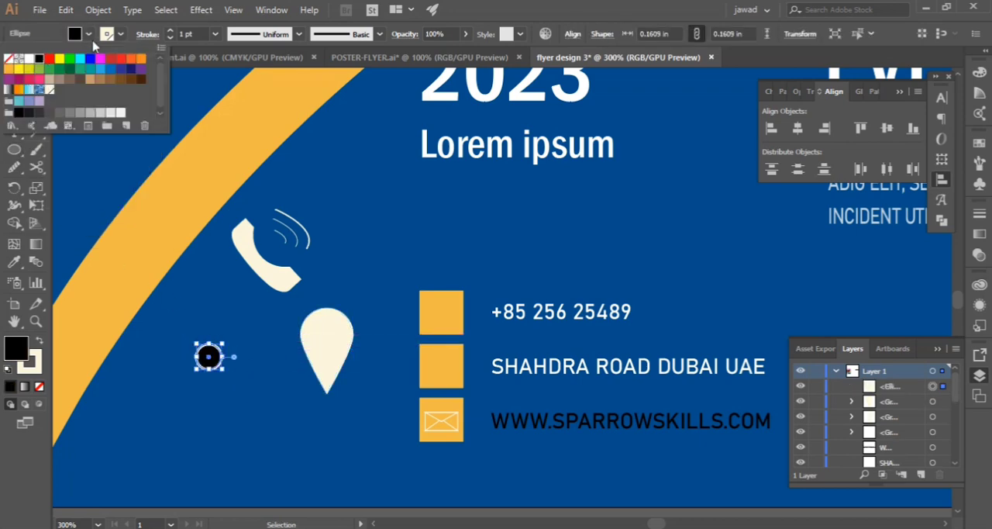
pyautogui.press('Escape')
pyautogui.click(121, 35)
pyautogui.click(12, 64)
pyautogui.click(238, 346)
# Center the black circle in the pin's head, group the two shapes, and fit the pin icon inside the middle orange square
pyautogui.moveTo(216, 364); pyautogui.dragTo(335, 345)
pyautogui.click(246, 368)
pyautogui.moveTo(276, 338); pyautogui.dragTo(438, 368)
pyautogui.rightClick(327, 353)
pyautogui.click(368, 226)
pyautogui.click(347, 384)
# Scale down the phone icon and place it inside the top orange square beside the phone number
pyautogui.click(274, 283)
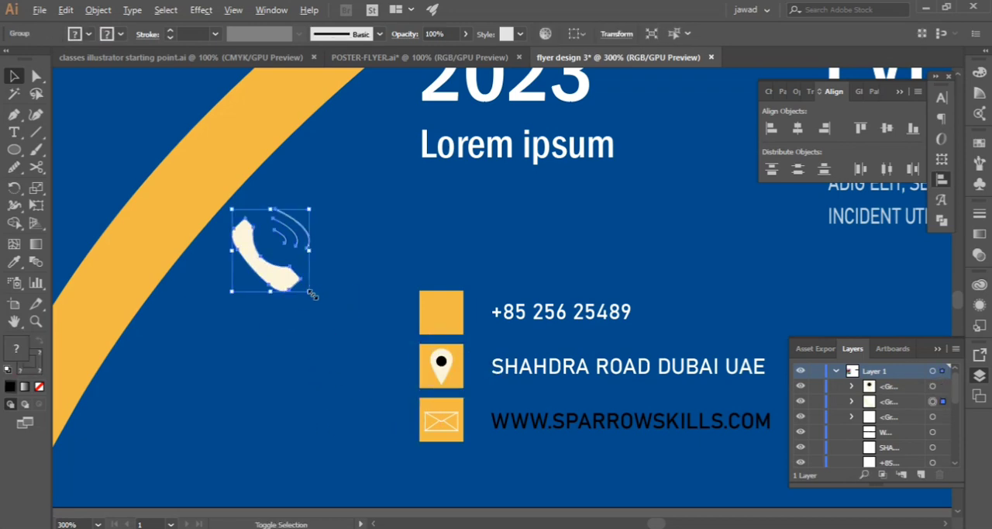
pyautogui.moveTo(312, 294); pyautogui.dragTo(431, 325)
pyautogui.click(351, 325)
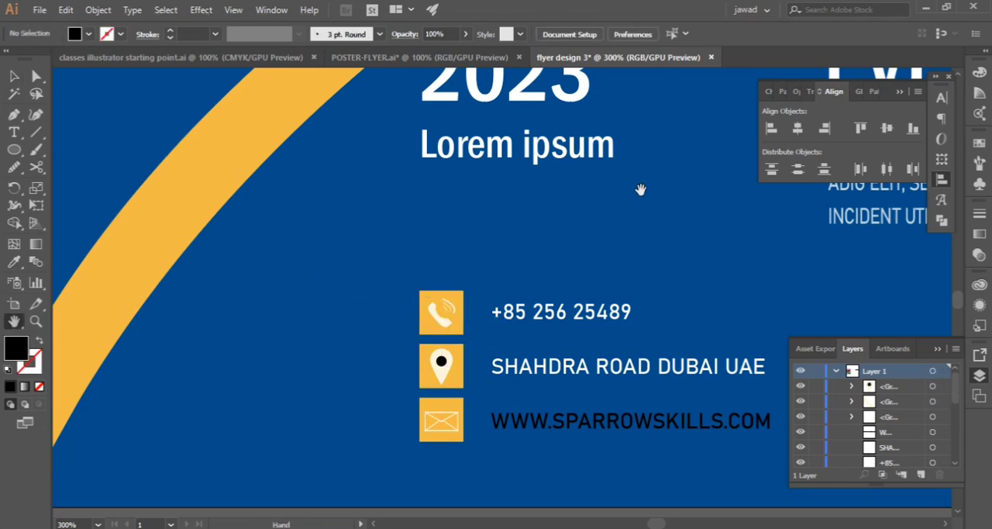
# Move the location-pin icon out of the middle orange square and ungroup it from its inner circle
pyautogui.moveTo(641, 189); pyautogui.dragTo(412, 236)
pyautogui.scroll(-4, 411, 232)
pyautogui.scroll(6, 412, 231)
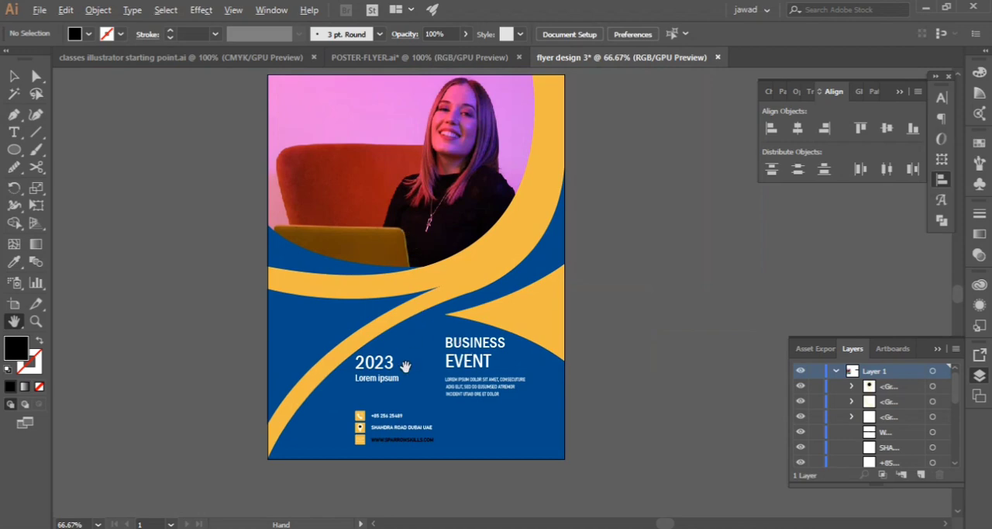
pyautogui.scroll(6, 404, 365)
pyautogui.scroll(-3, 302, 312)
pyautogui.press('v')
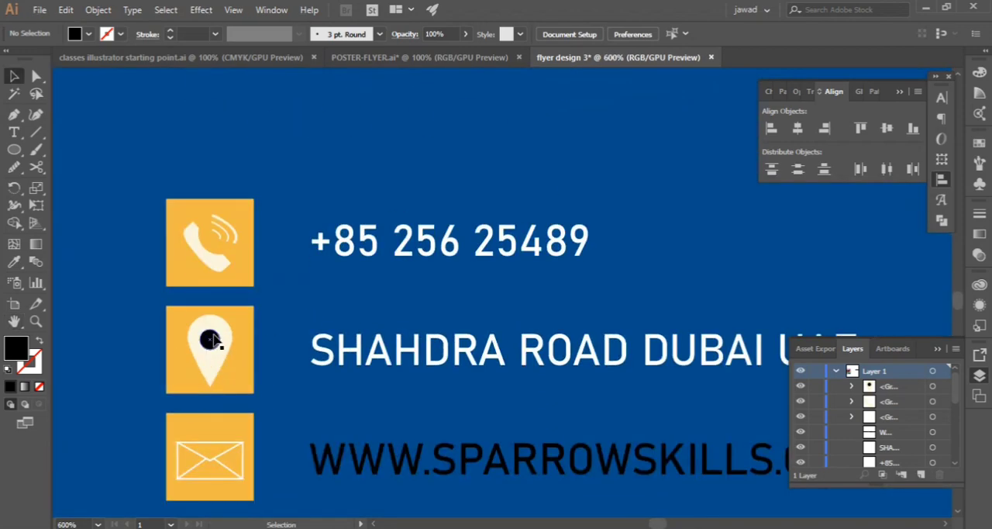
pyautogui.moveTo(214, 340); pyautogui.dragTo(78, 326)
pyautogui.rightClick(78, 329)
pyautogui.click(120, 211)
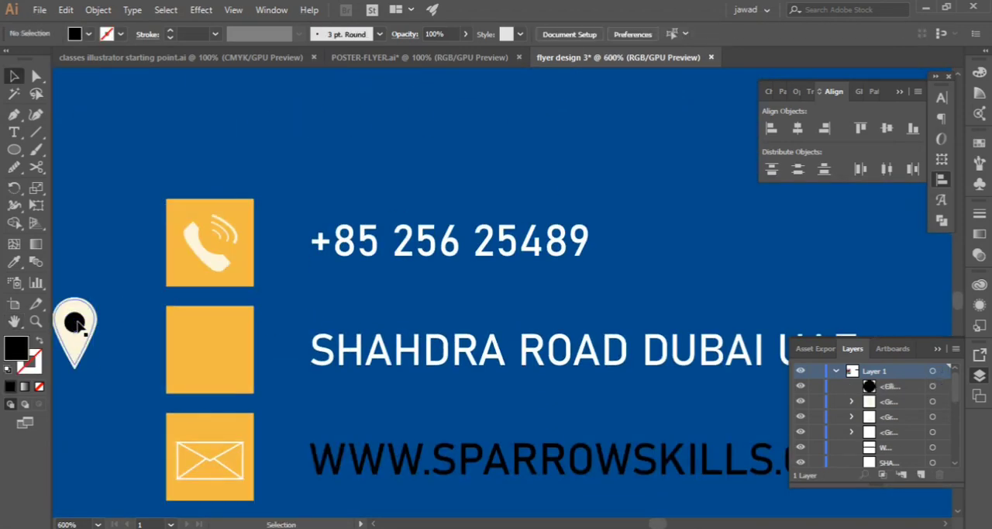
# Fill the pin's inner circle with dark navy 031623 and lower its opacity to 81%
pyautogui.click(76, 324)
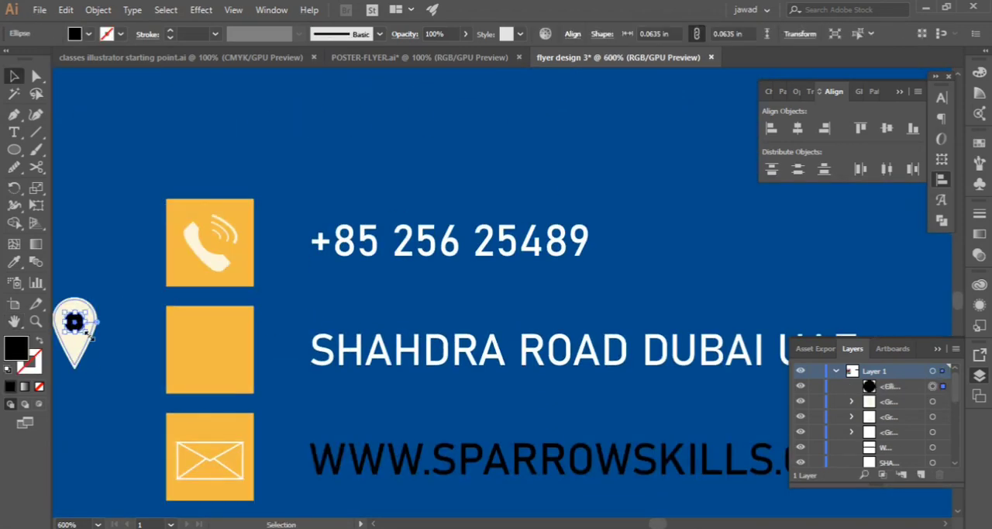
pyautogui.doubleClick(15, 355)
pyautogui.moveTo(344, 371)
pyautogui.mouseDown()
pyautogui.moveTo(348, 358)
pyautogui.moveTo(348, 387)
pyautogui.mouseUp()
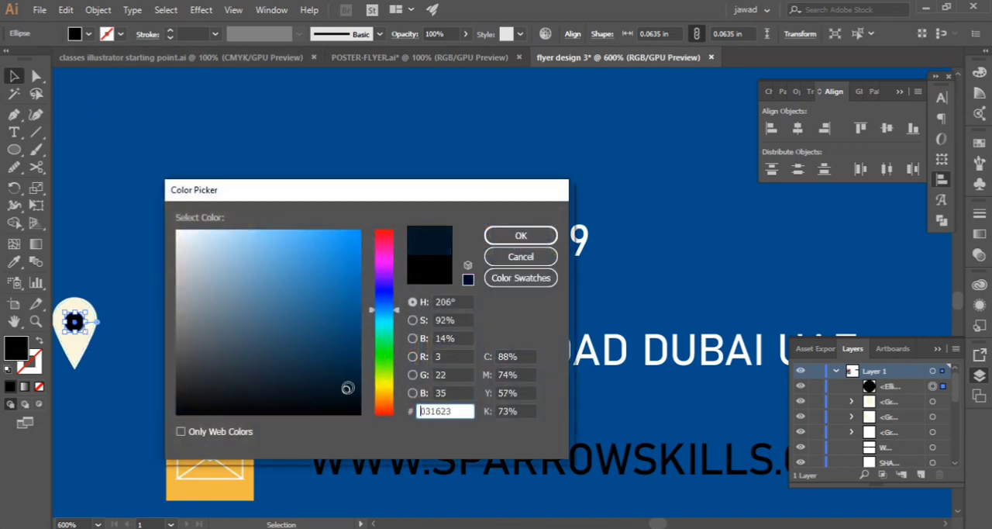
pyautogui.click(520, 234)
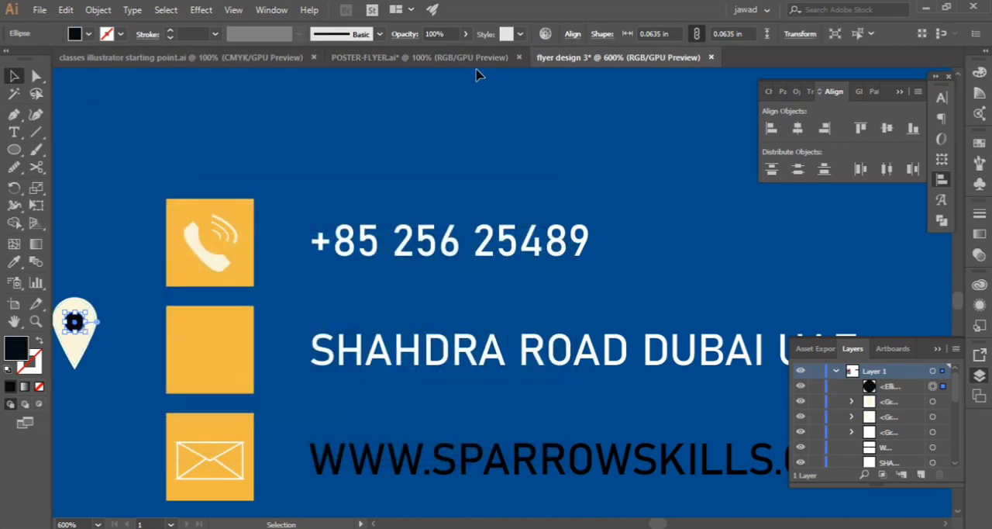
pyautogui.click(465, 34)
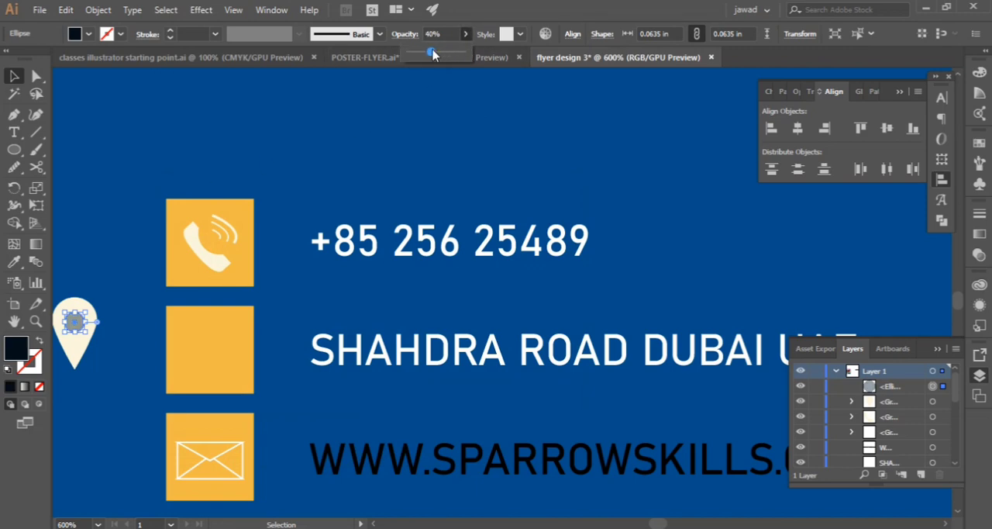
pyautogui.click(138, 121)
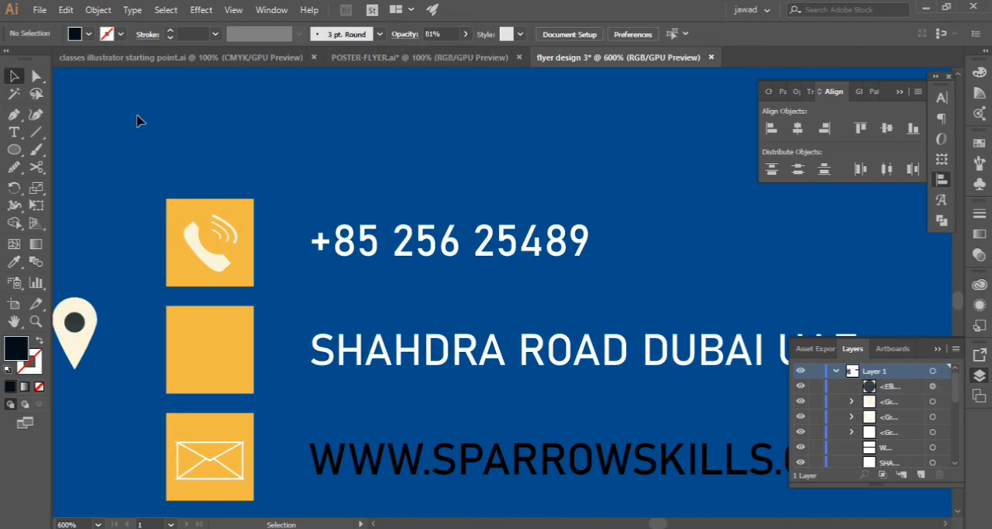
# Recolour the pin's inner circle with the blue sampled from the flyer background
pyautogui.click(85, 315)
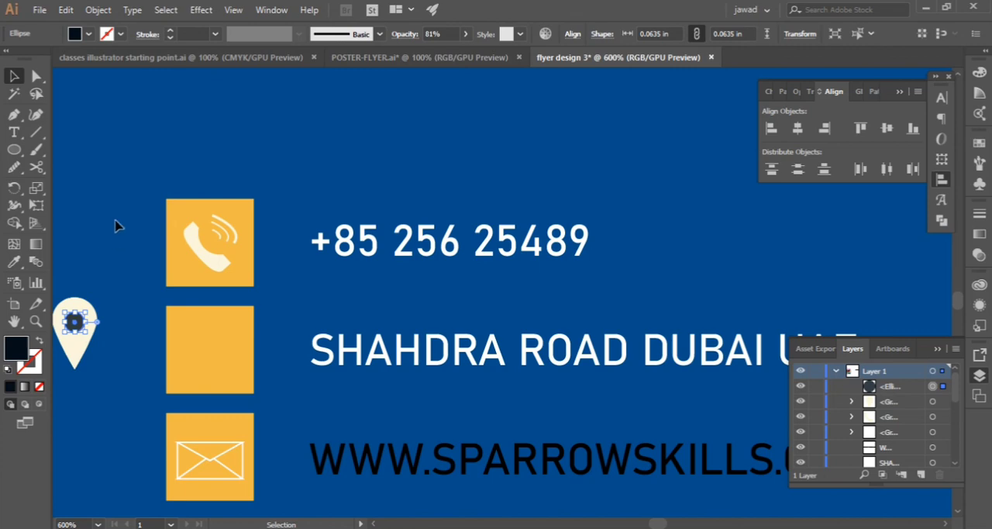
pyautogui.click(11, 263)
pyautogui.click(87, 213)
pyautogui.click(13, 76)
pyautogui.click(72, 138)
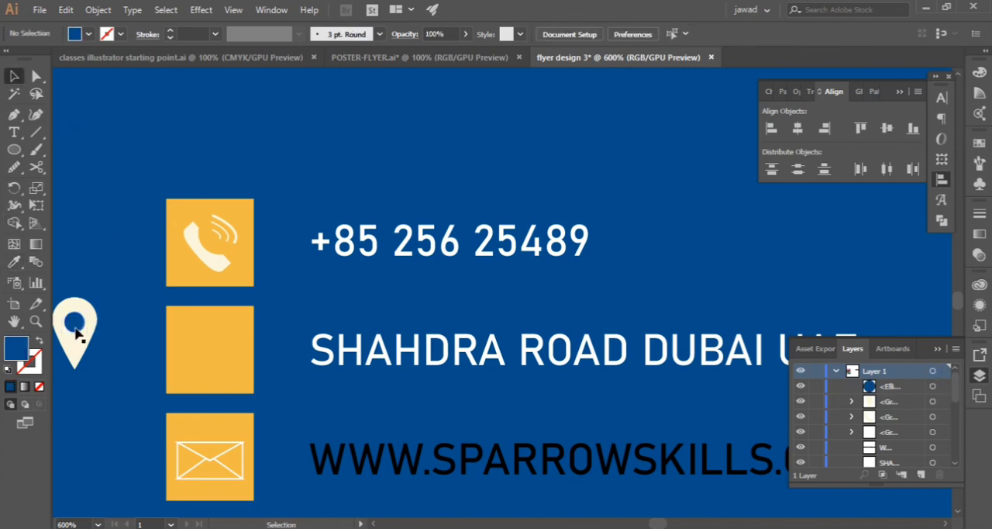
# Recolour the pin's inner circle with the orange sampled from the middle contact square
pyautogui.click(78, 326)
pyautogui.click(13, 264)
pyautogui.click(186, 344)
pyautogui.click(13, 76)
pyautogui.click(87, 167)
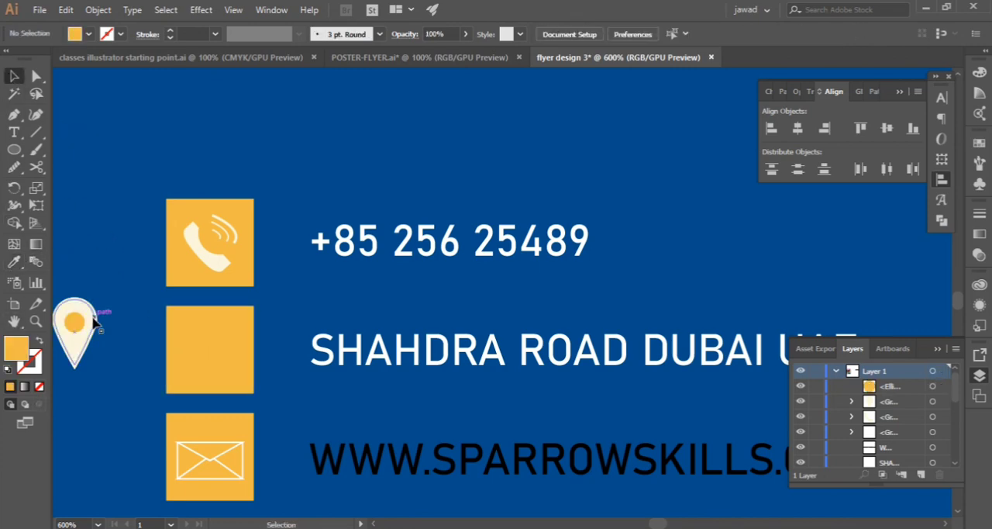
# Group the pin with its inner circle and place the icon back inside the middle orange square
pyautogui.moveTo(103, 283); pyautogui.dragTo(211, 358)
pyautogui.rightClick(72, 342)
pyautogui.click(155, 205)
pyautogui.click(119, 353)
pyautogui.scroll(-4, 317, 248)
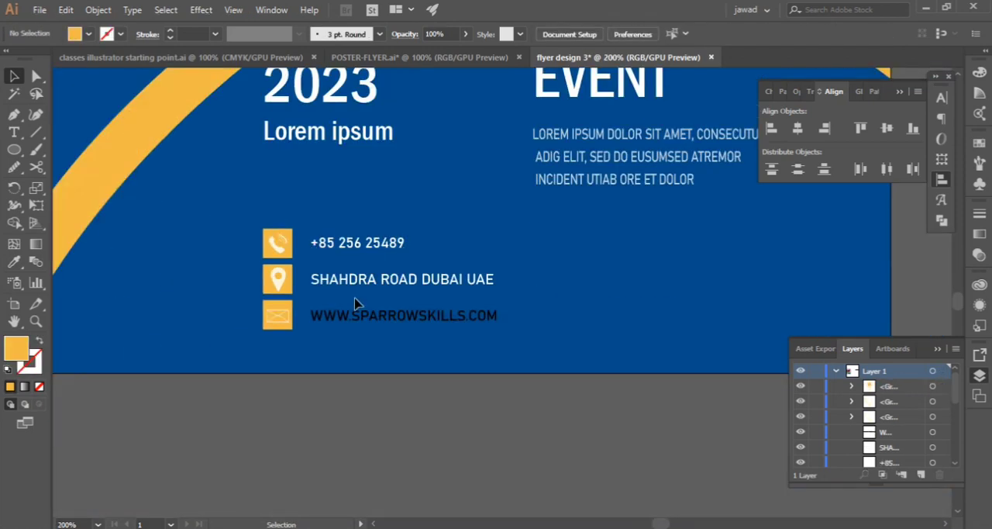
# Show the character settings and check the font and size of the phone, address and website lines
pyautogui.click(357, 324)
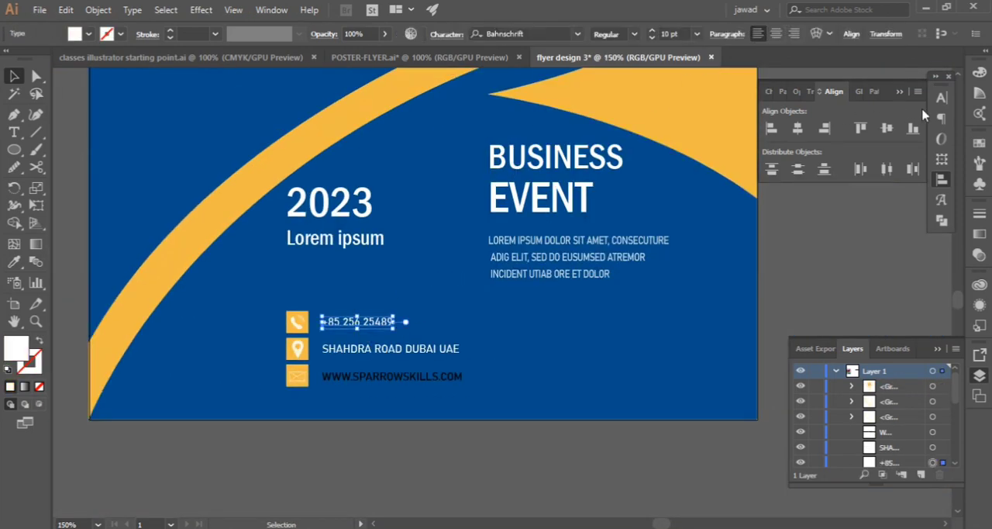
pyautogui.click(942, 97)
pyautogui.click(421, 350)
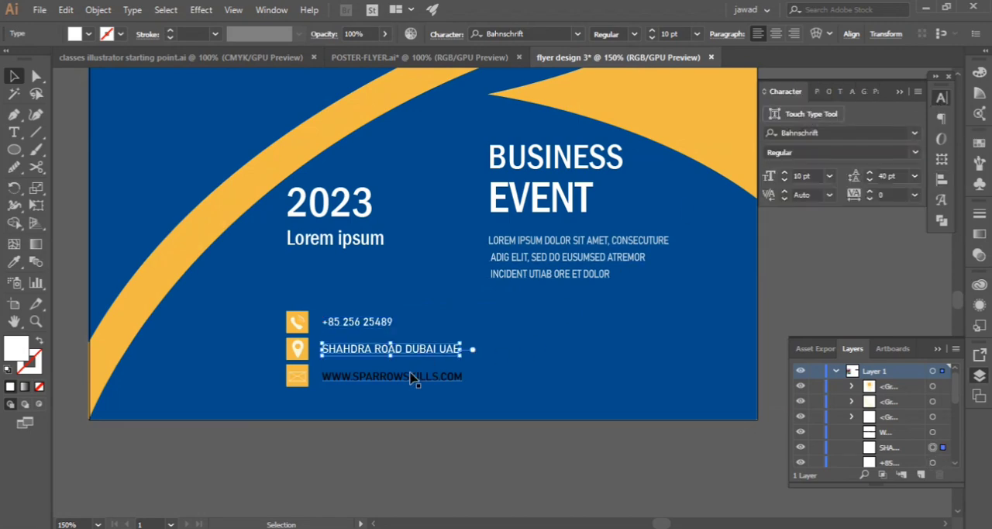
pyautogui.click(414, 378)
pyautogui.click(195, 377)
# Set the font size of the word EVENT in the heading to 50 pt
pyautogui.scroll(2, 403, 288)
pyautogui.scroll(2, 402, 283)
pyautogui.scroll(-3, 402, 283)
pyautogui.scroll(4, 402, 283)
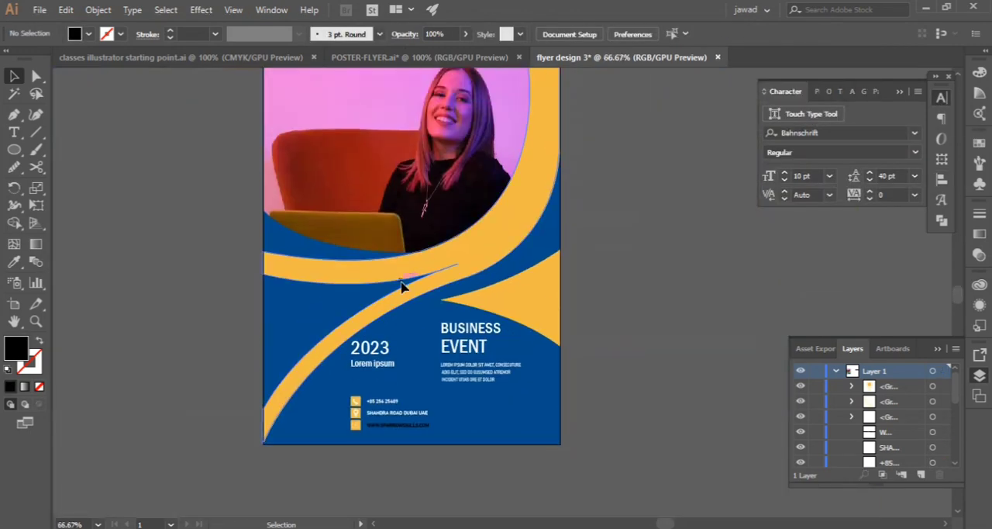
pyautogui.scroll(1, 401, 283)
pyautogui.scroll(-5, 401, 283)
pyautogui.scroll(2, 395, 278)
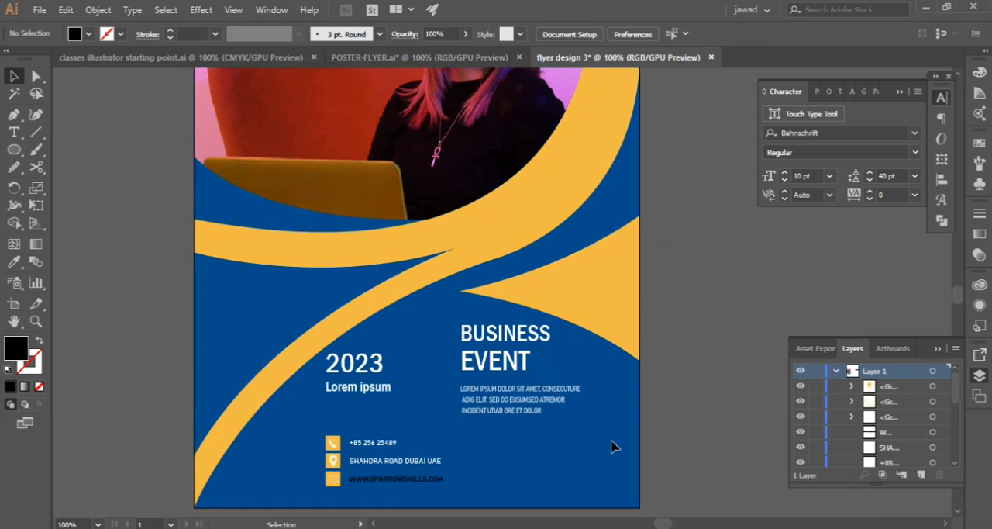
pyautogui.doubleClick(505, 335)
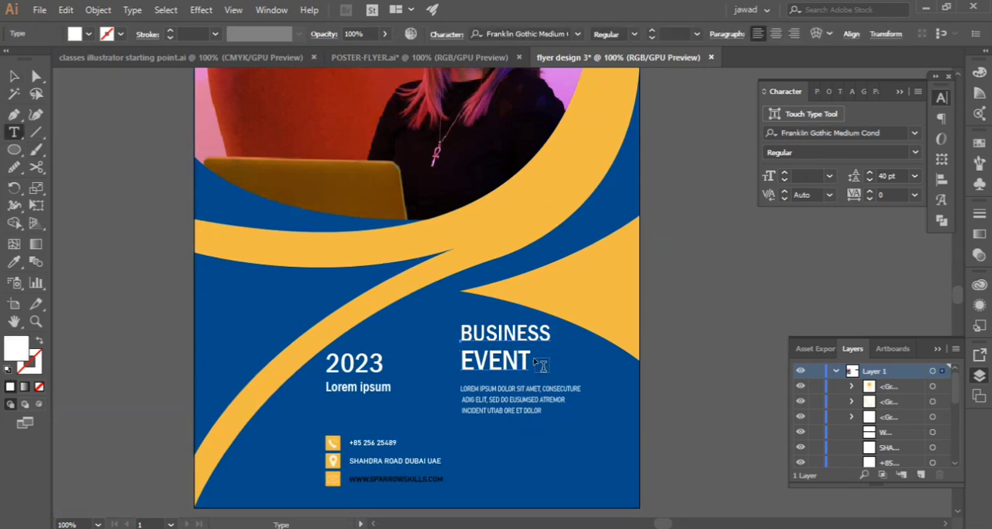
pyautogui.doubleClick(528, 360)
pyautogui.click(784, 173)
pyautogui.click(784, 173)
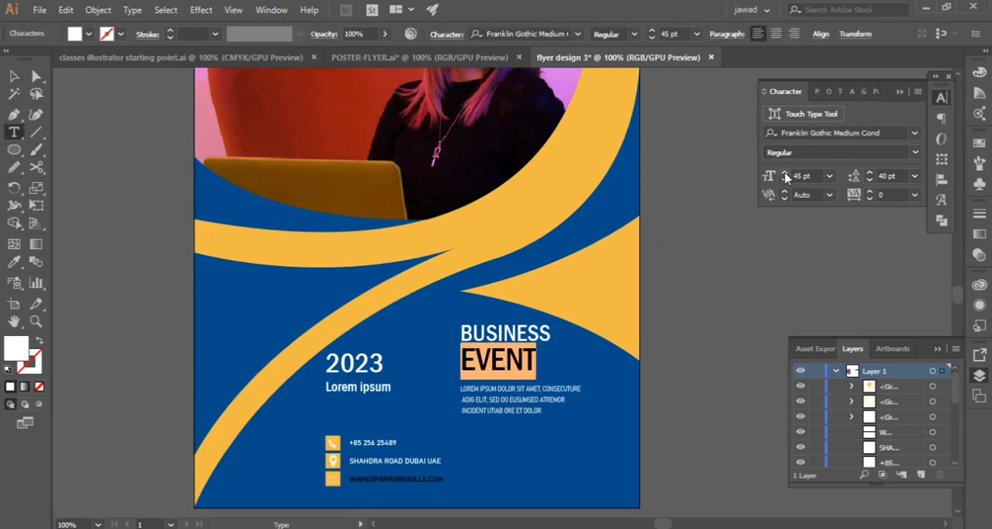
pyautogui.click(784, 173)
pyautogui.click(784, 172)
pyautogui.click(785, 173)
pyautogui.click(784, 173)
pyautogui.click(784, 172)
pyautogui.click(784, 173)
pyautogui.click(785, 173)
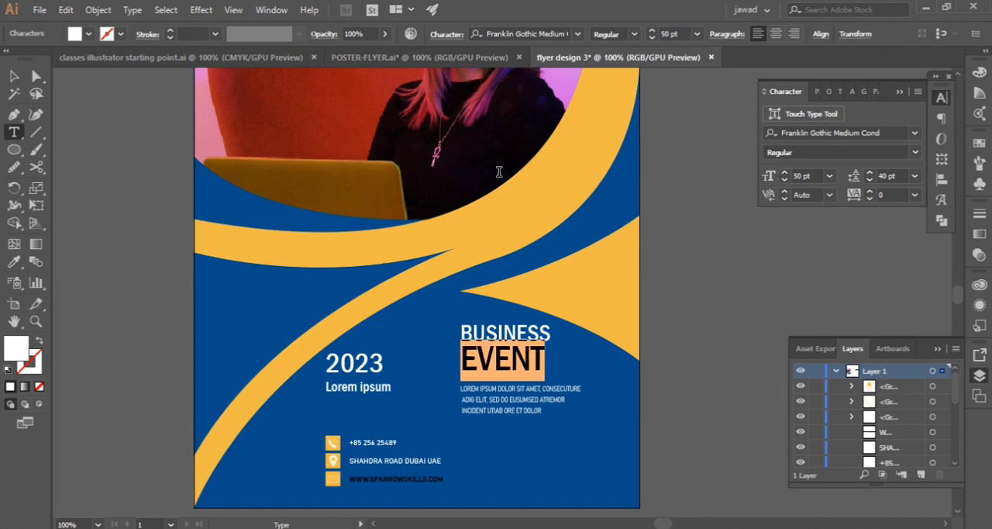
# Set the font size of the word BUSINESS in the heading to 40 pt
pyautogui.doubleClick(549, 331)
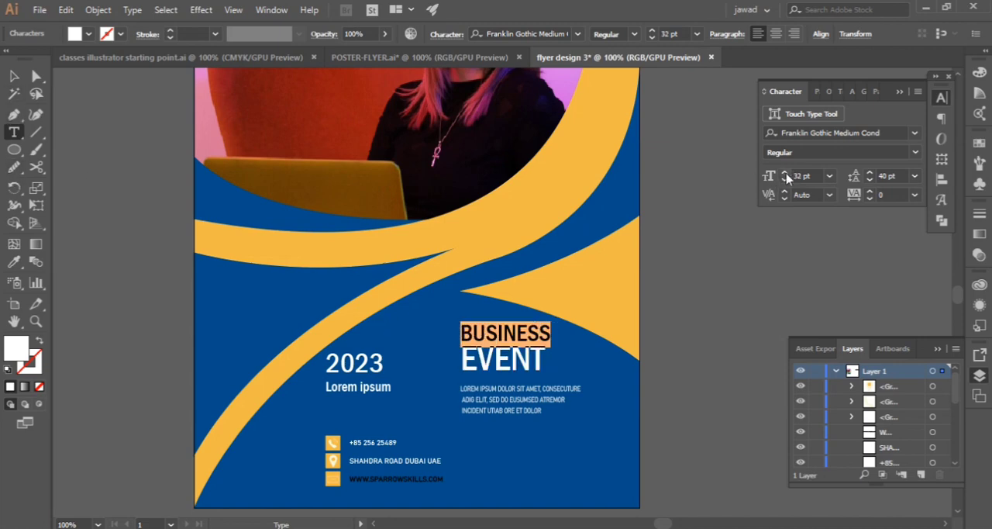
pyautogui.click(785, 173)
pyautogui.click(785, 174)
pyautogui.click(785, 174)
pyautogui.click(785, 174)
pyautogui.click(785, 174)
pyautogui.click(785, 174)
pyautogui.click(785, 174)
pyautogui.click(785, 174)
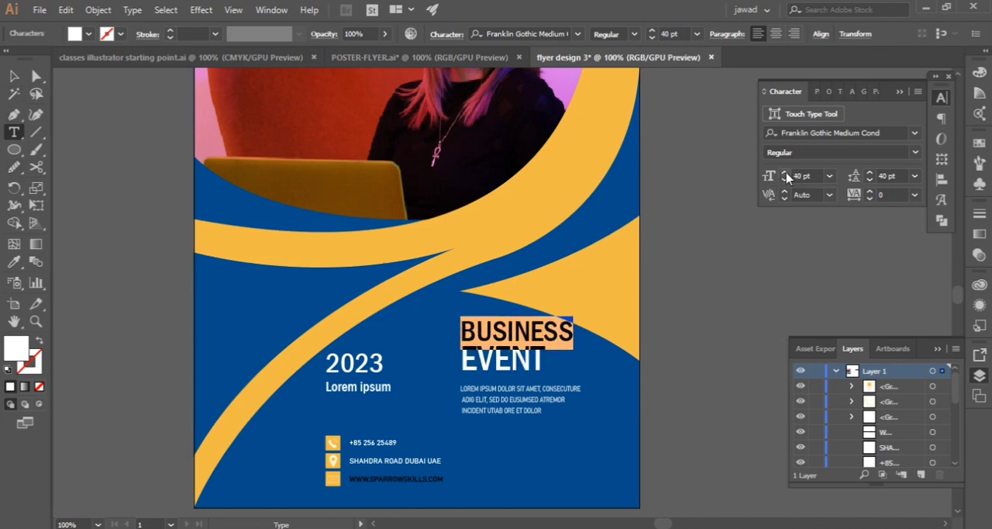
pyautogui.click(14, 75)
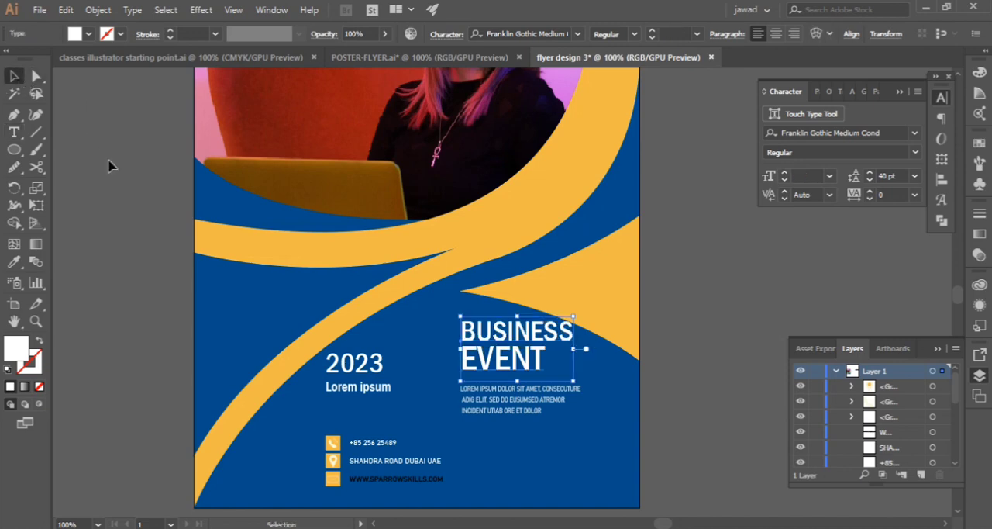
# Lower the BUSINESS EVENT heading slightly and position the small paragraph just beneath it with their left edges aligned
pyautogui.click(556, 348)
pyautogui.moveTo(537, 331); pyautogui.dragTo(522, 339)
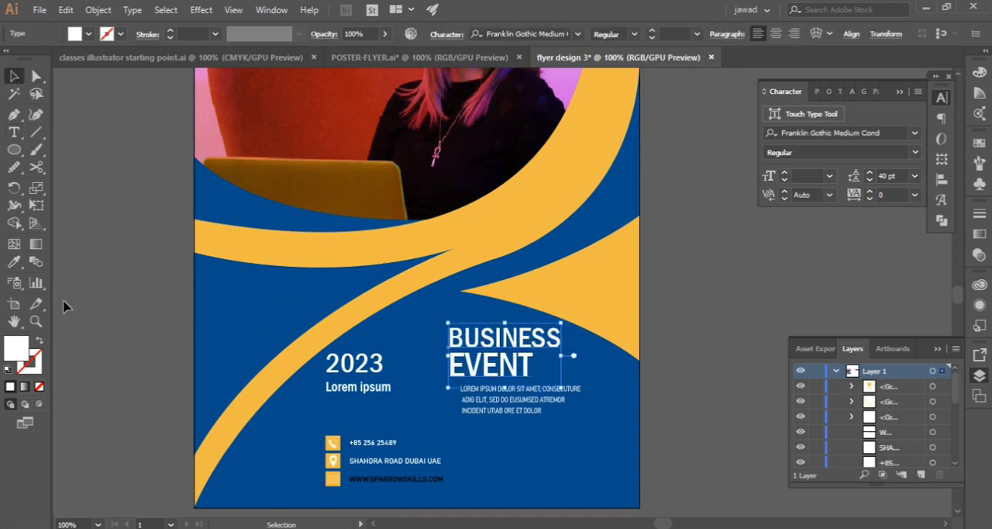
pyautogui.click(132, 303)
pyautogui.moveTo(524, 398); pyautogui.dragTo(513, 401)
pyautogui.moveTo(526, 343); pyautogui.dragTo(554, 341)
pyautogui.hotkey('ctrl', 'z')
pyautogui.click(126, 332)
pyautogui.moveTo(487, 407); pyautogui.dragTo(504, 408)
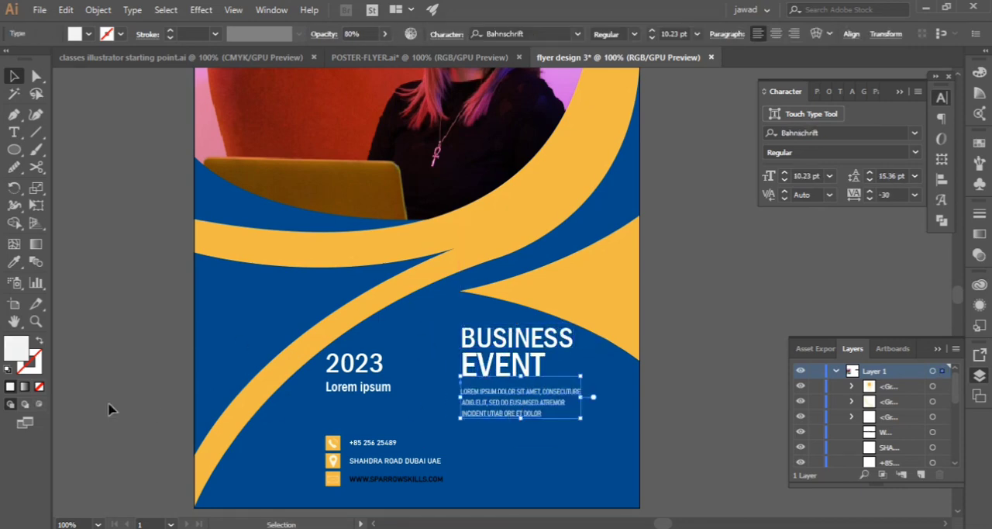
pyautogui.click(118, 405)
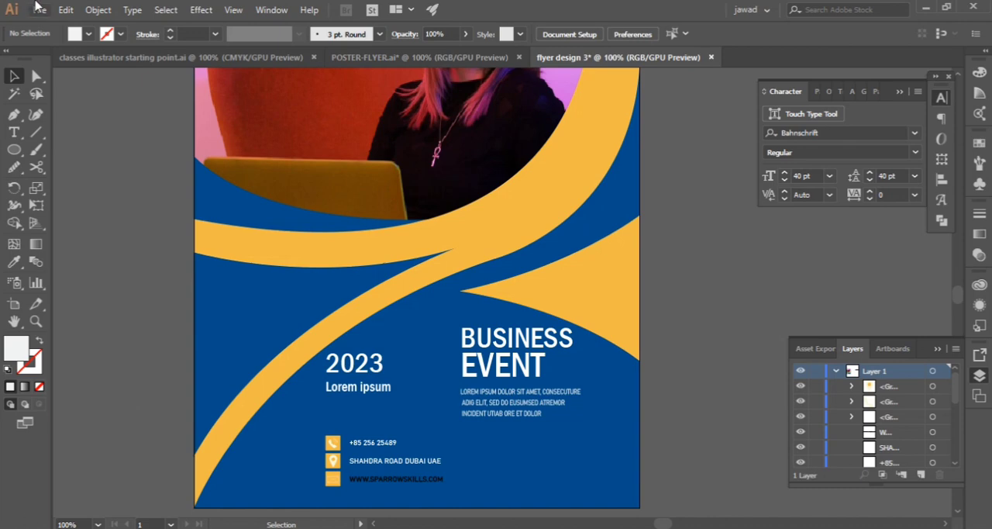
# Set the font size of the 2023 text to 50 pt
pyautogui.click(14, 135)
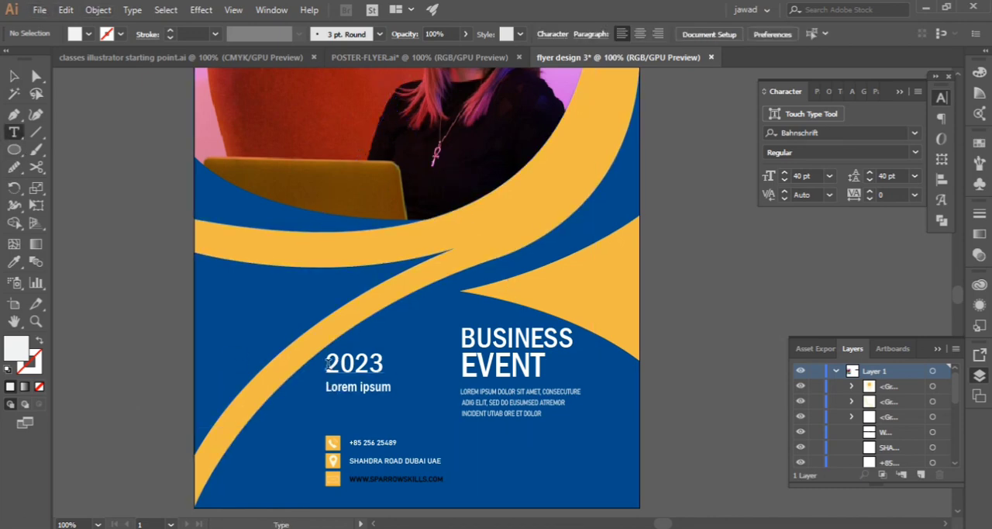
pyautogui.doubleClick(328, 363)
pyautogui.click(785, 173)
pyautogui.click(785, 172)
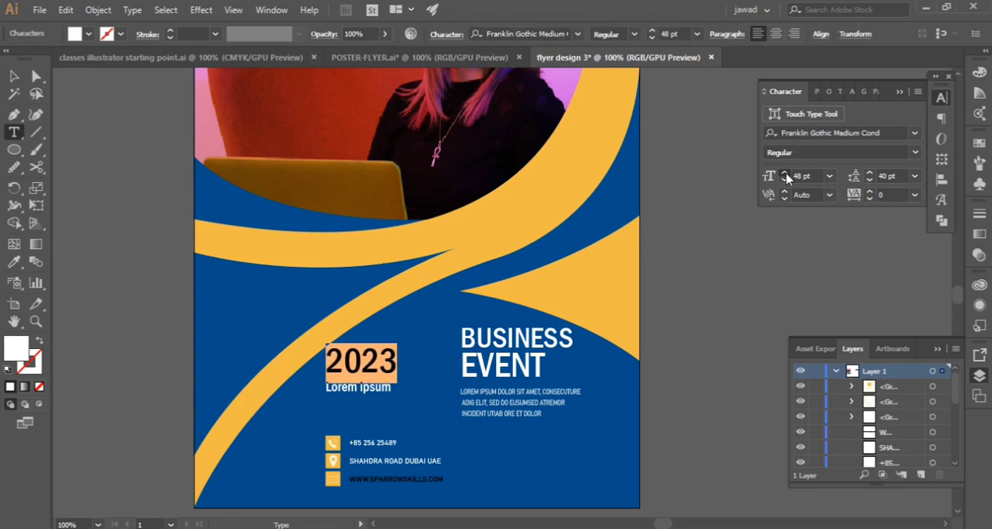
pyautogui.click(785, 173)
pyautogui.click(14, 76)
pyautogui.click(126, 228)
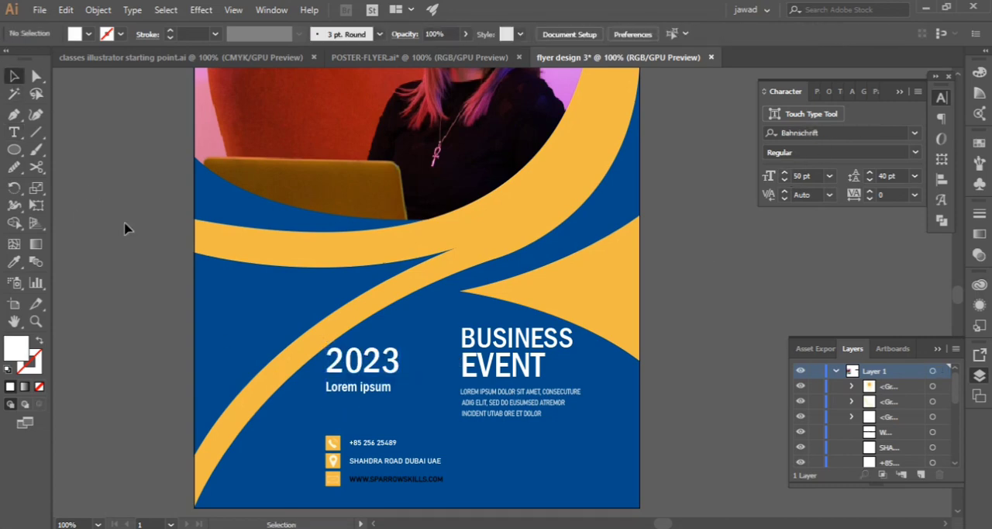
# Set the font size of the Lorem ipsum line under 2023 to 25 pt
pyautogui.click(351, 393)
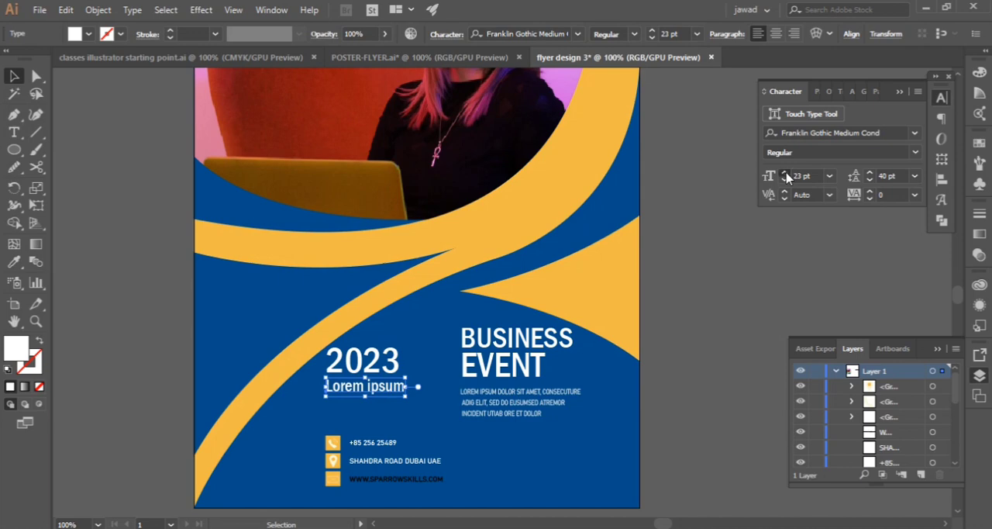
pyautogui.click(785, 173)
pyautogui.click(785, 174)
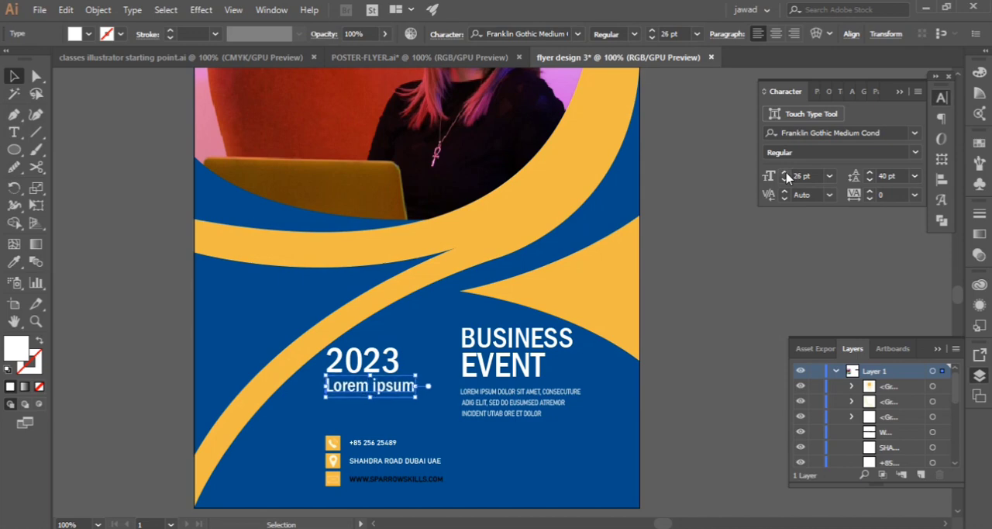
pyautogui.click(65, 138)
# Move the Lorem ipsum line and the 2023 text slightly down, closer to the contact block
pyautogui.scroll(-1, 312, 405)
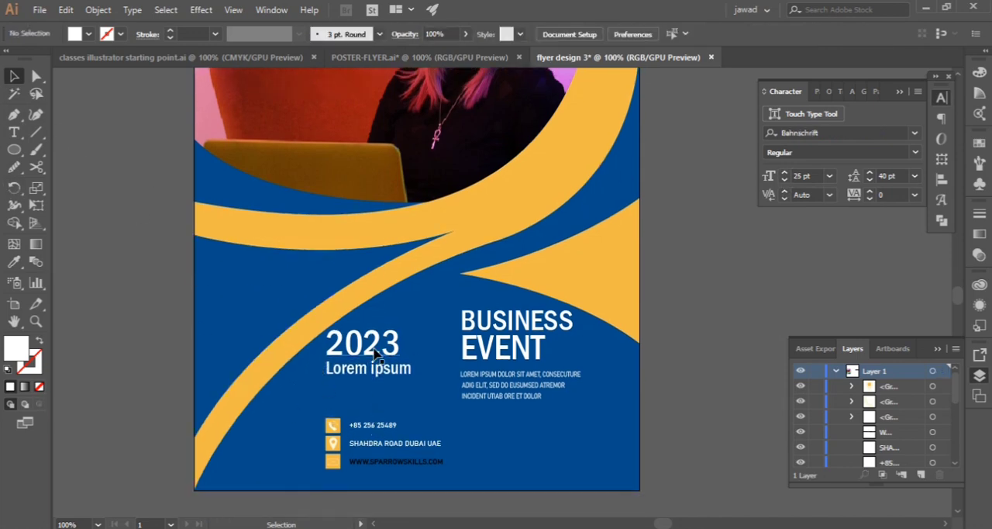
pyautogui.moveTo(377, 370); pyautogui.dragTo(377, 379)
pyautogui.moveTo(369, 341); pyautogui.dragTo(369, 347)
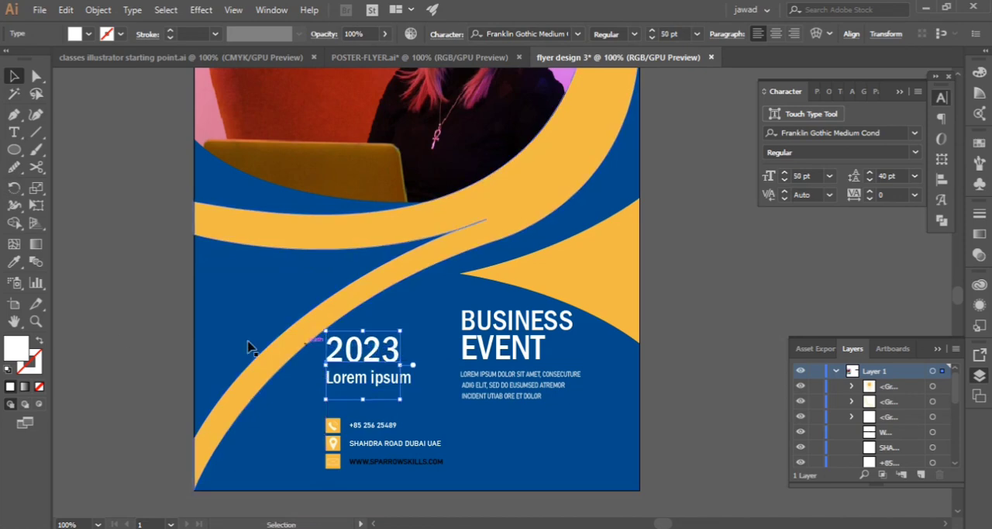
pyautogui.click(250, 347)
# Examine the whole flyer layout at 50% zoom
pyautogui.scroll(6, 422, 380)
pyautogui.scroll(-2, 468, 338)
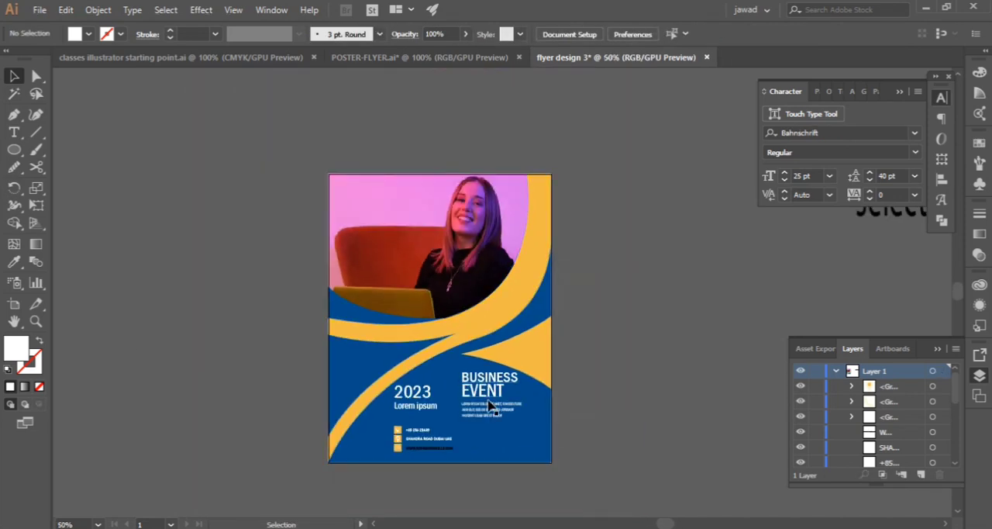
pyautogui.scroll(2, 383, 308)
pyautogui.scroll(3, 303, 188)
pyautogui.scroll(-2, 208, 232)
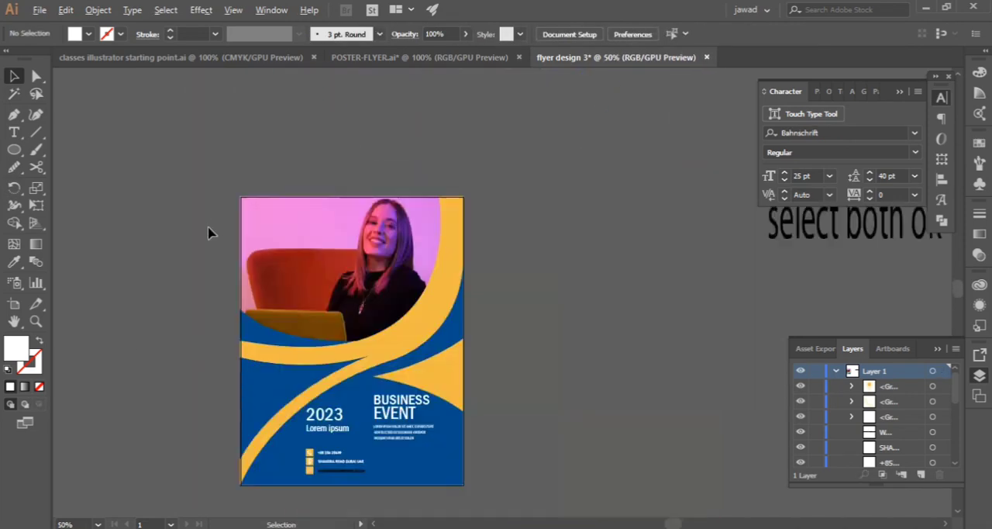
pyautogui.scroll(-3, 886, 448)
pyautogui.scroll(-3, 281, 336)
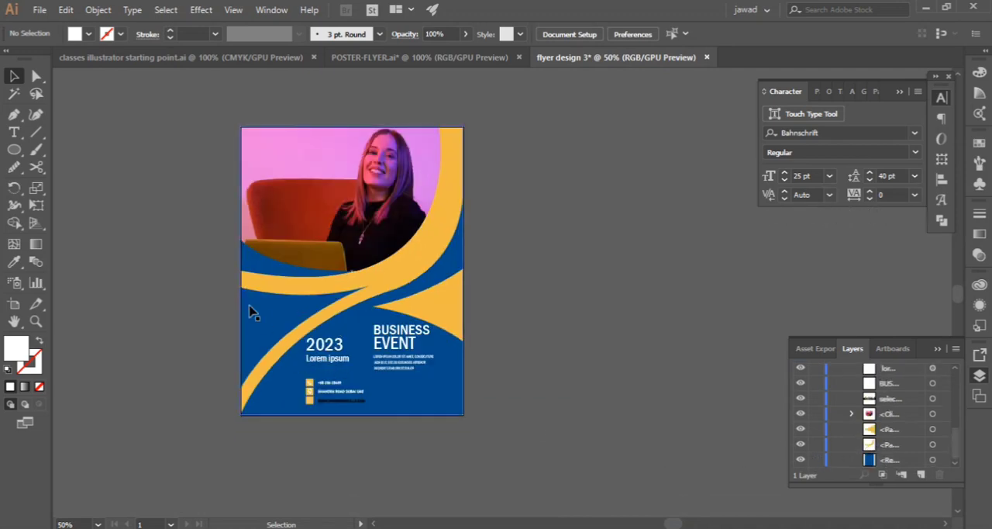
# Group all the flyer artwork and move the group off the artboard, into the empty space beside it
pyautogui.hotkey('ctrl', 'a')
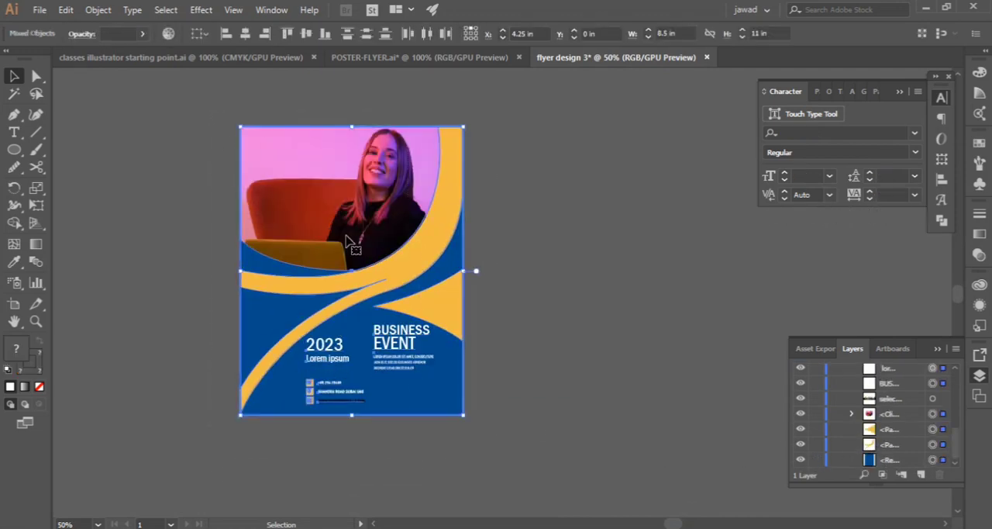
pyautogui.rightClick(354, 323)
pyautogui.click(390, 320)
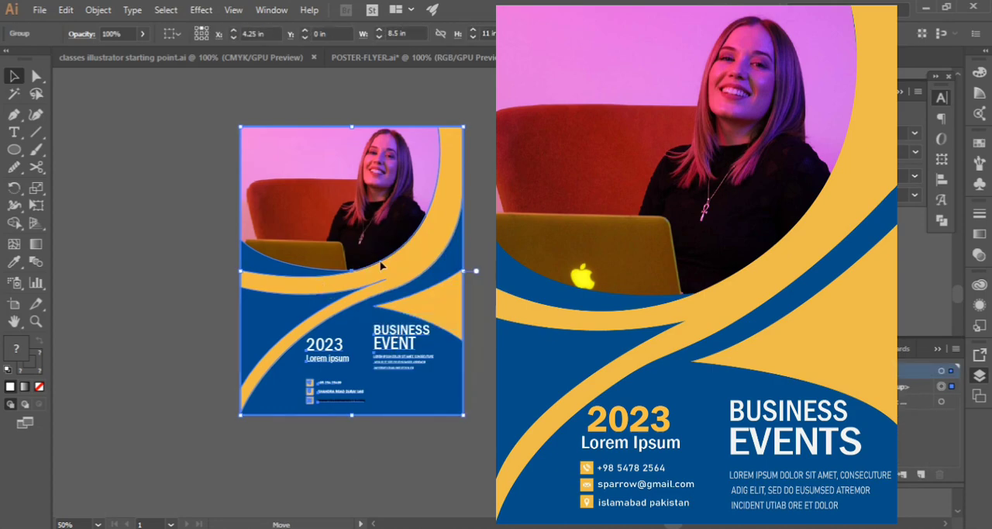
pyautogui.press('Delete')
# Draw a rectangle covering the whole empty artboard and fill it with the blue sampled from the finished flyer
pyautogui.moveTo(13, 149); pyautogui.dragTo(60, 151)
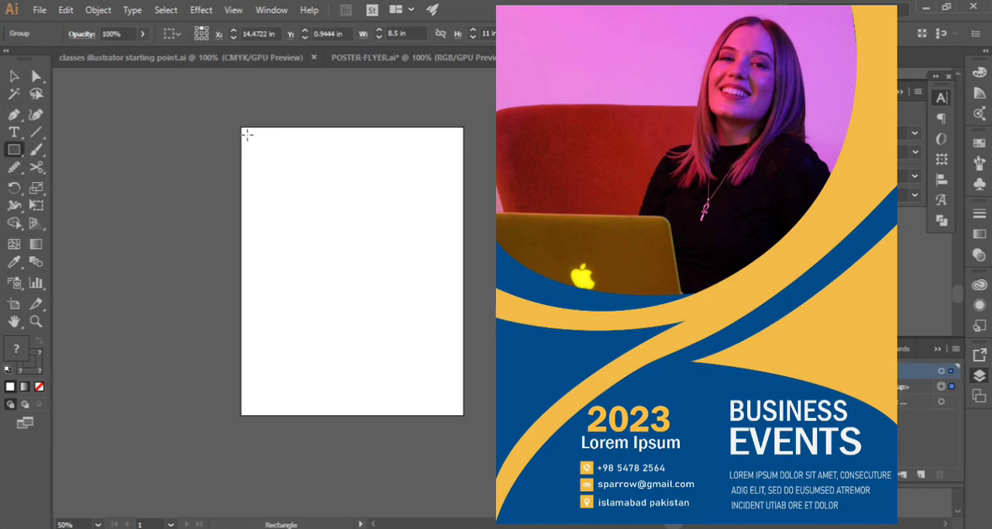
pyautogui.moveTo(242, 128); pyautogui.dragTo(463, 416)
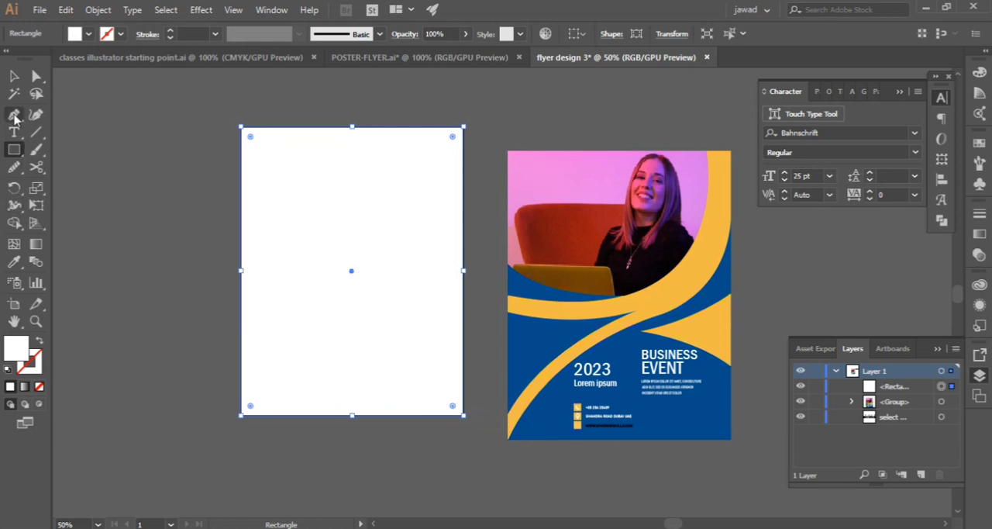
pyautogui.click(14, 263)
pyautogui.click(518, 335)
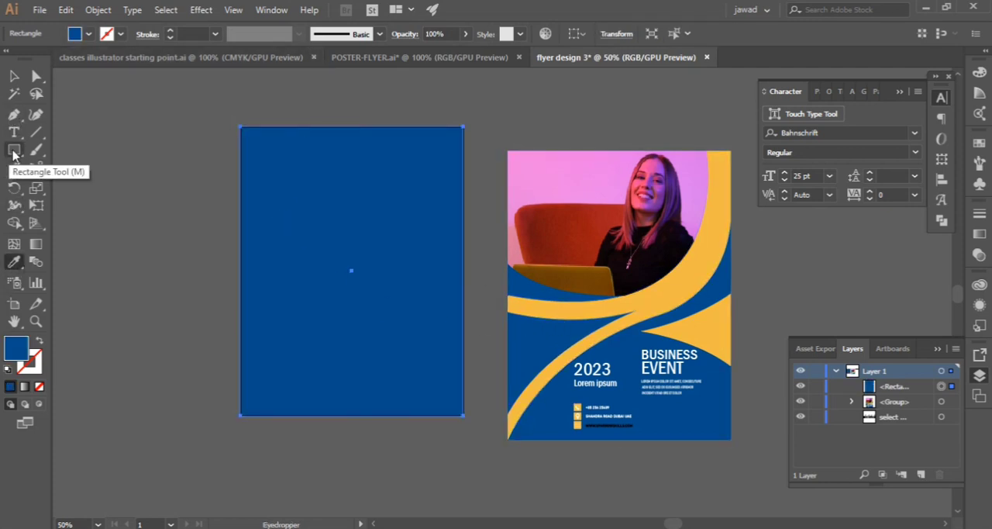
# Activate the Pen tool for drawing over the blue background rectangle
pyautogui.click(14, 114)
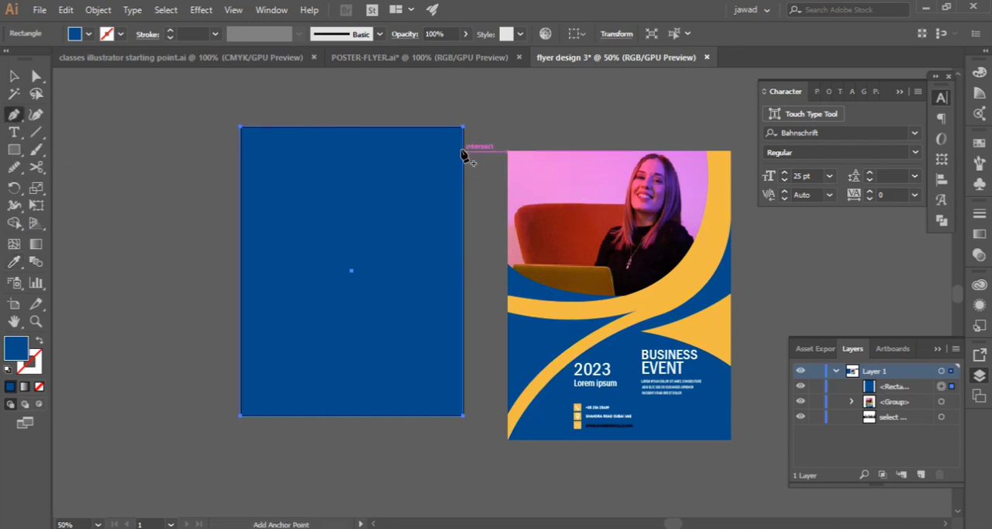
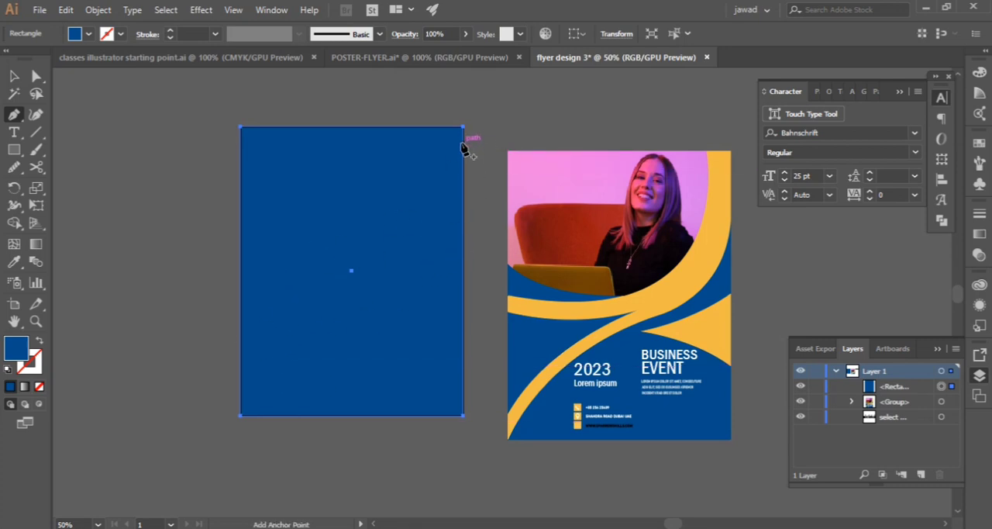
pyautogui.click(463, 144)
pyautogui.click(240, 382)
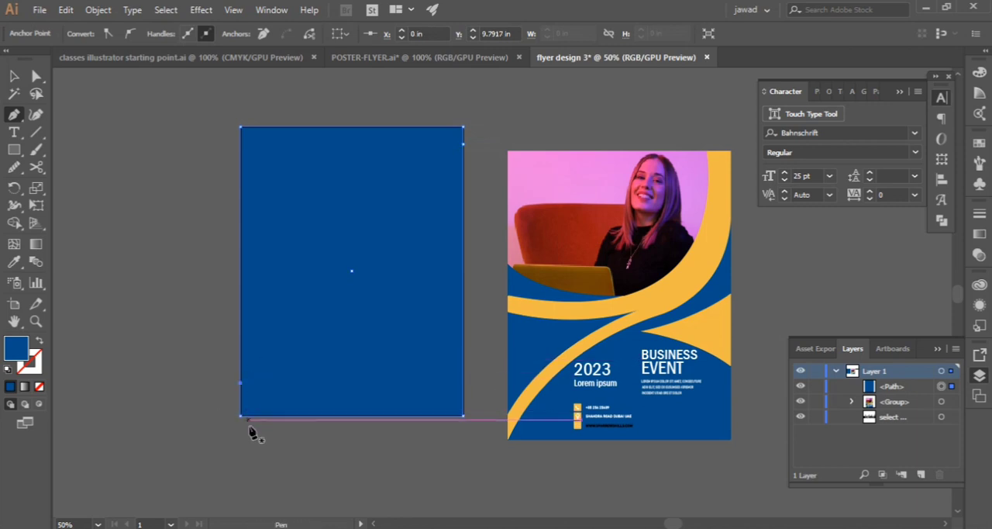
pyautogui.click(240, 416)
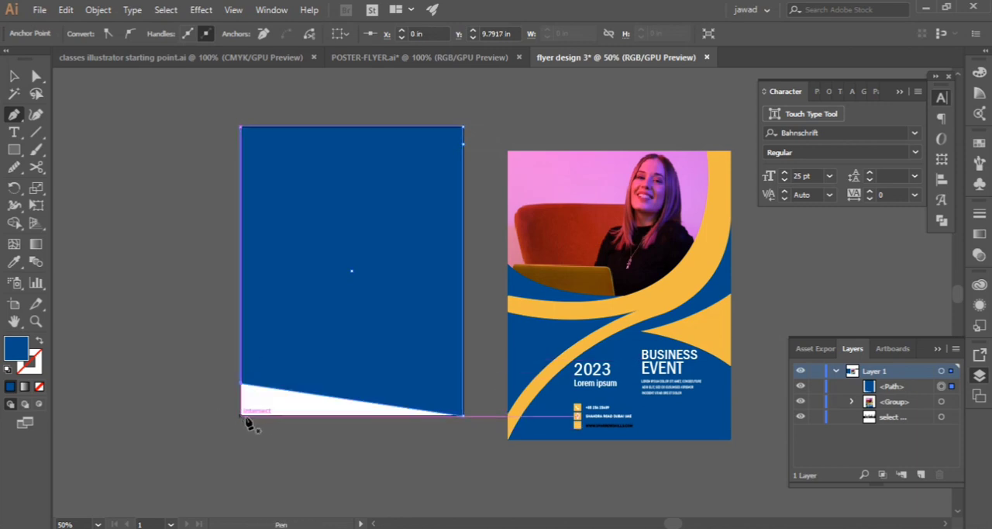
pyautogui.hotkey('ctrl', 'z')
pyautogui.hotkey('ctrl', 'z')
pyautogui.hotkey('ctrl', 'z')
pyautogui.hotkey('ctrl', 'z')
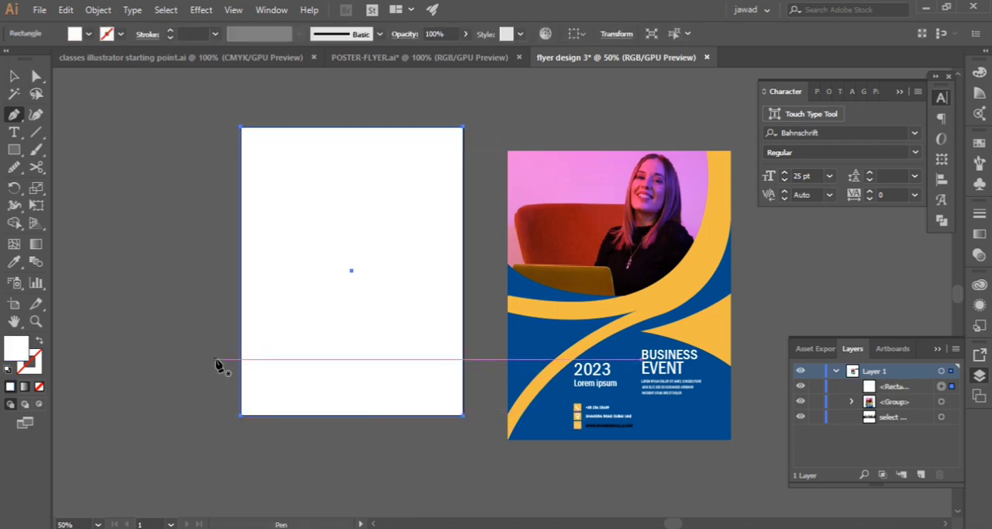
pyautogui.hotkey('ctrl', 'shift', 'z')
# Lock the blue background rectangle and draw a closed diagonal band across it with the Pen tool, from the lower-left corner to the upper right edge
pyautogui.click(14, 76)
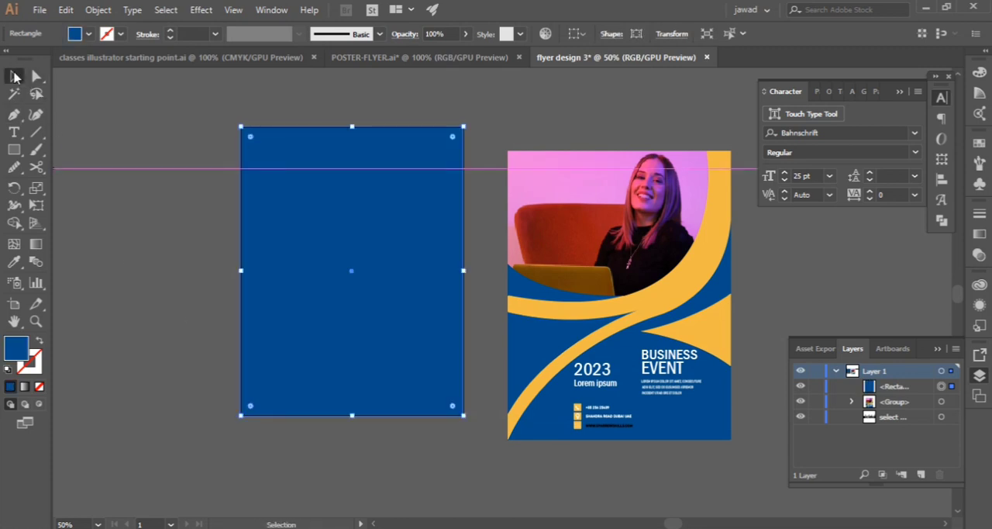
pyautogui.click(808, 388)
pyautogui.click(14, 114)
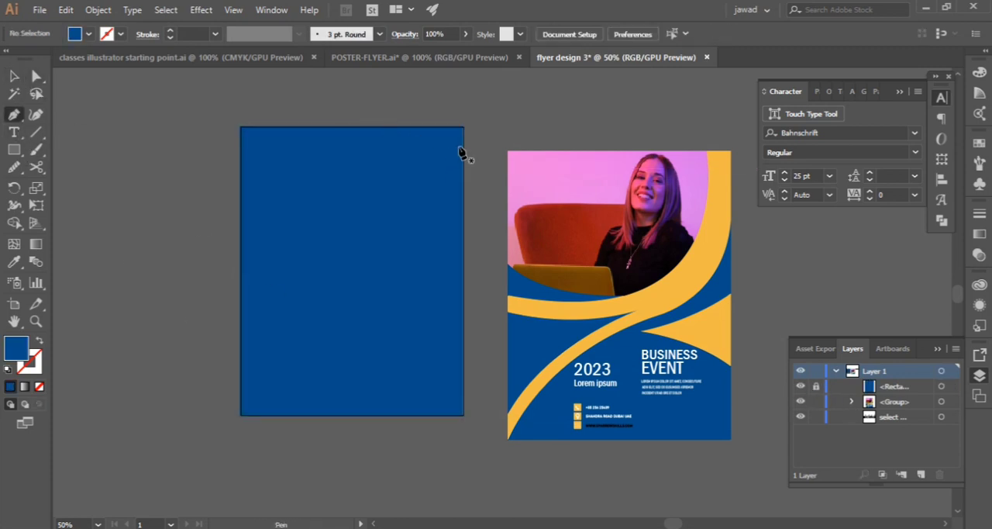
pyautogui.click(463, 145)
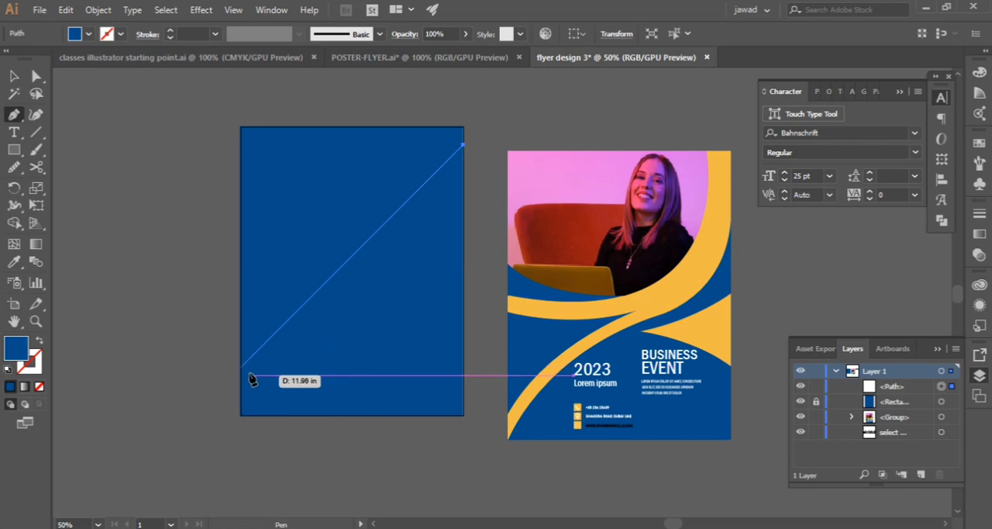
pyautogui.click(240, 371)
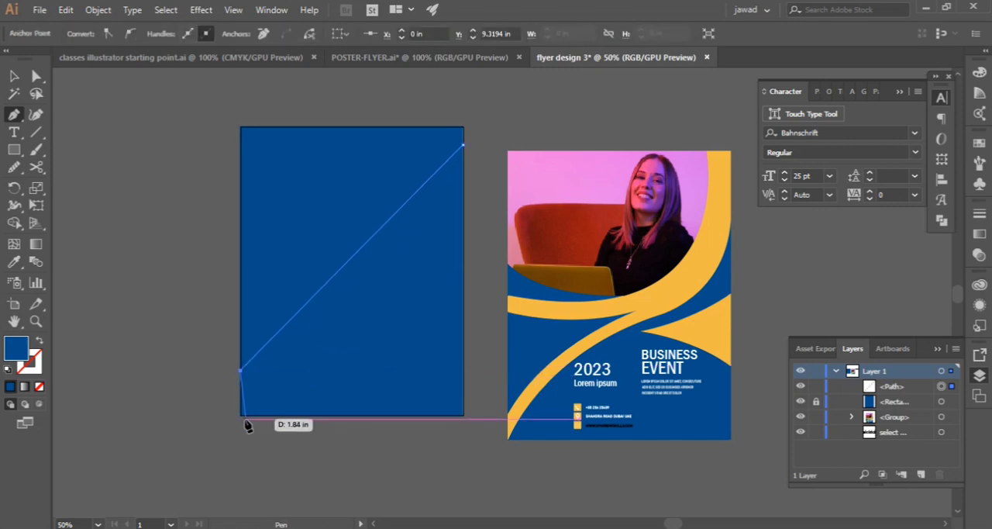
pyautogui.click(240, 414)
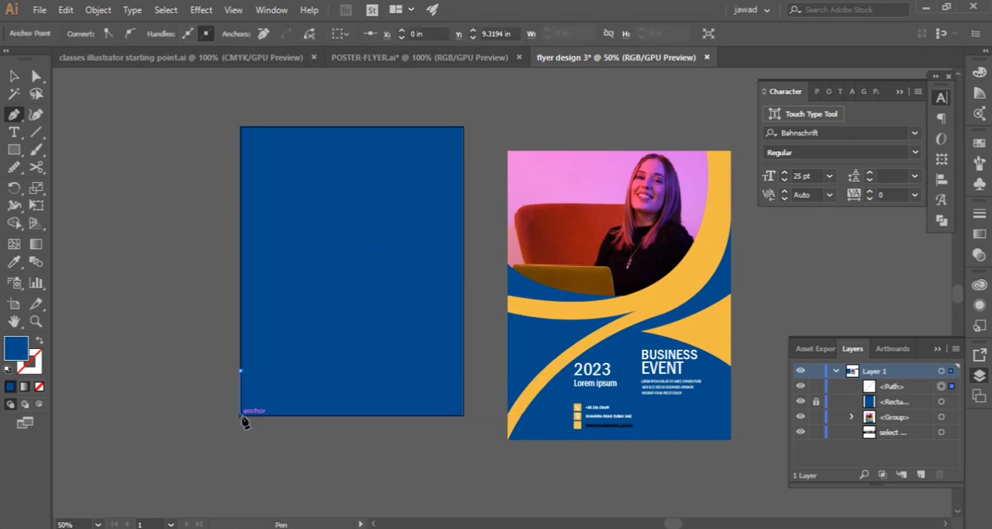
pyautogui.click(283, 415)
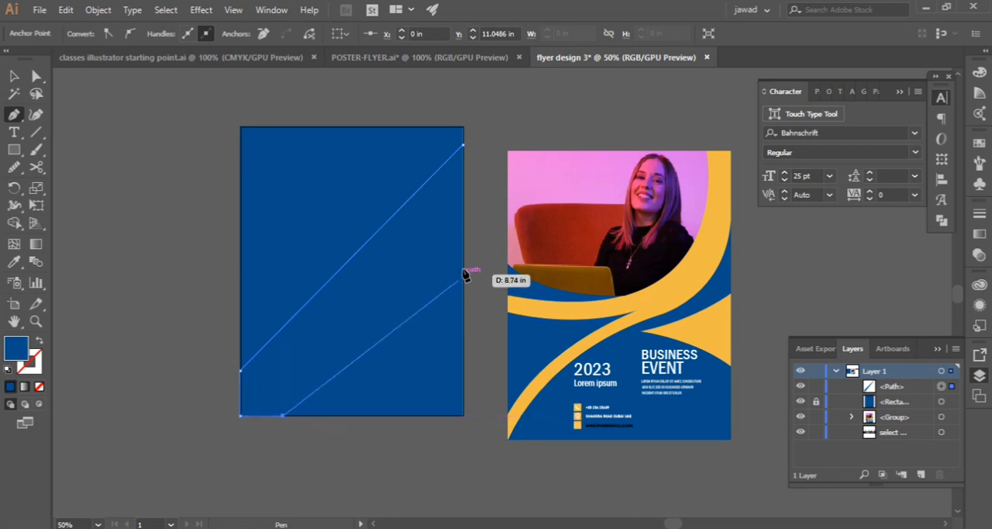
pyautogui.hotkey('ctrl', 'z')
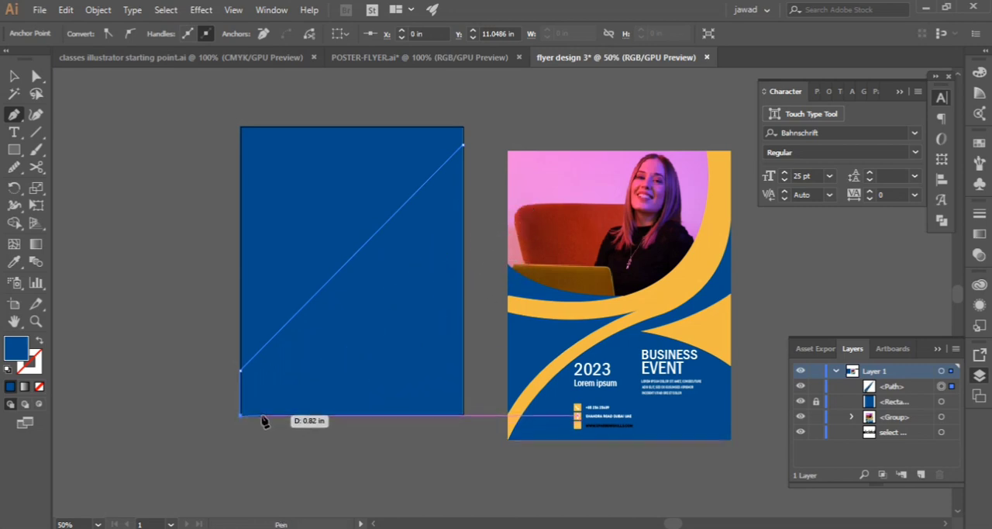
pyautogui.click(261, 415)
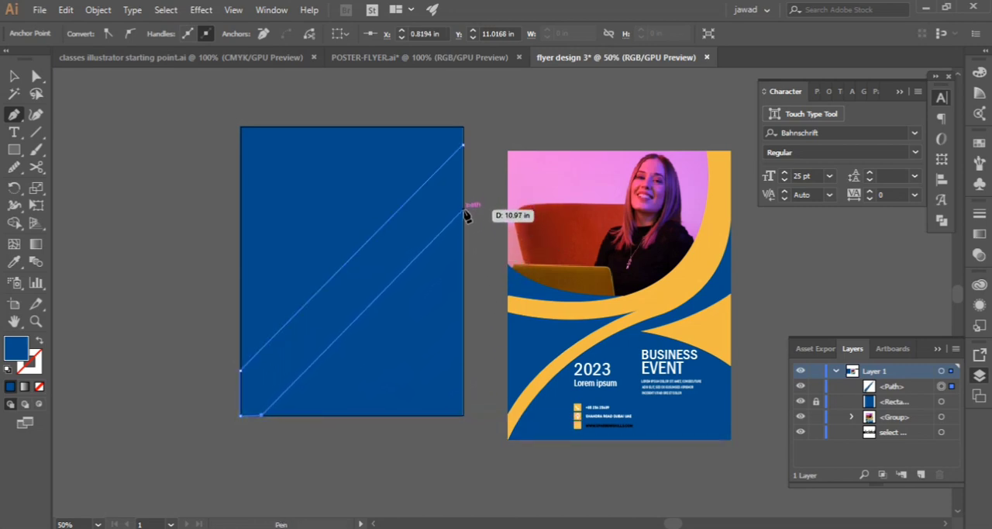
pyautogui.click(464, 210)
pyautogui.click(461, 147)
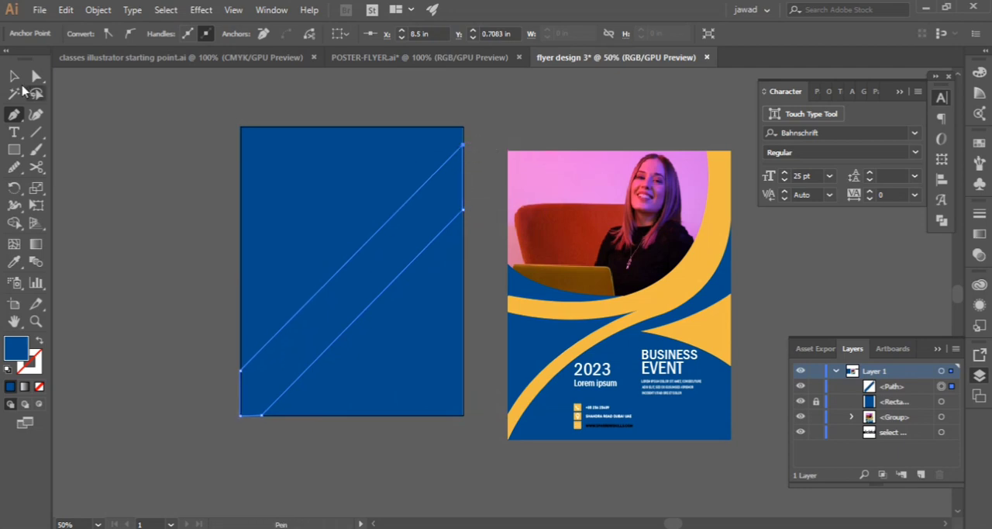
# Fill the diagonal band with the yellow sampled from the finished flyer and deselect it
pyautogui.click(14, 75)
pyautogui.click(14, 261)
pyautogui.click(658, 310)
pyautogui.click(14, 76)
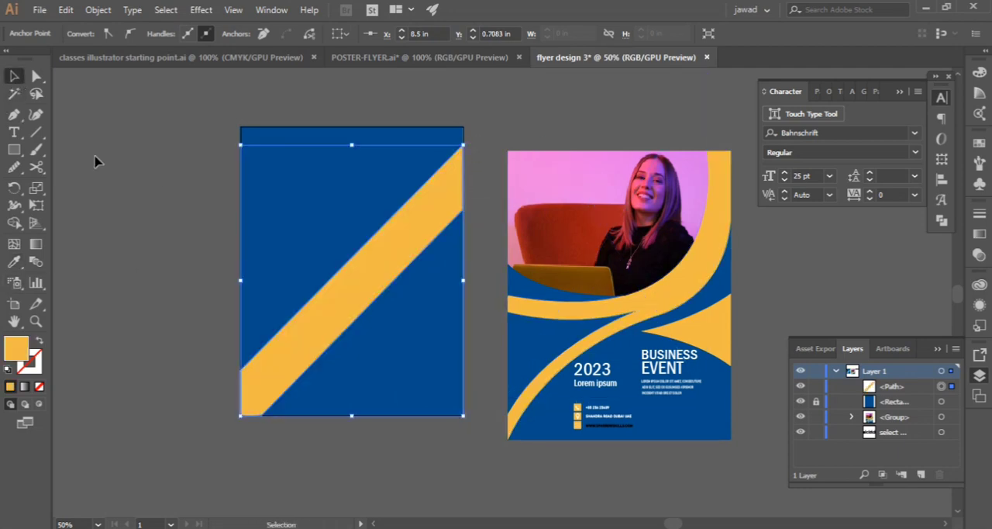
pyautogui.click(98, 162)
# Add the text "sparrow skills" on the blue area below the diagonal band and colour it with the band's yellow
pyautogui.click(683, 293)
pyautogui.click(14, 133)
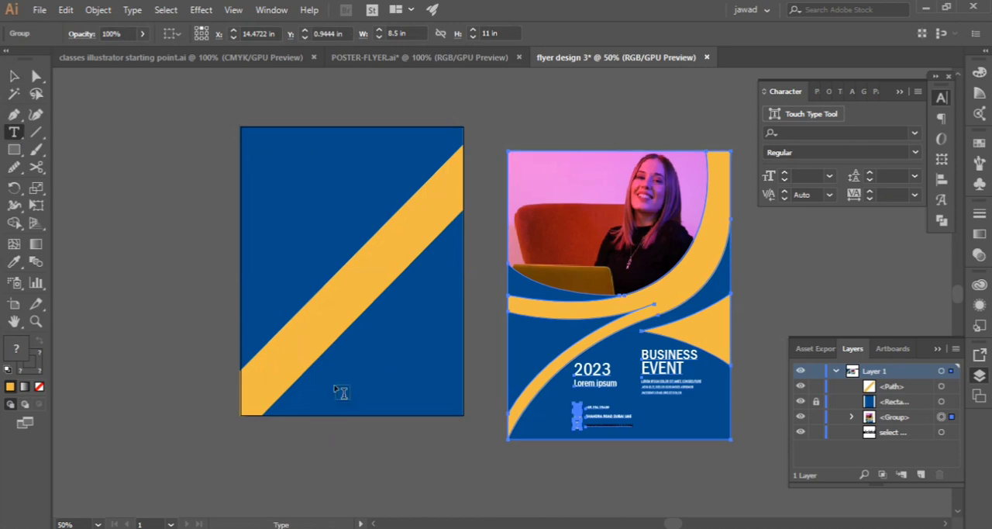
pyautogui.click(335, 385)
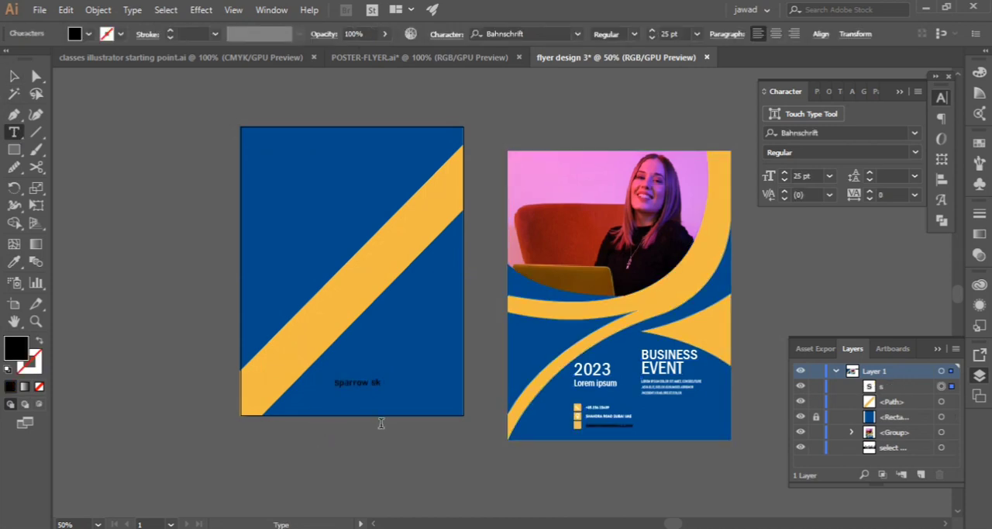
pyautogui.click(14, 76)
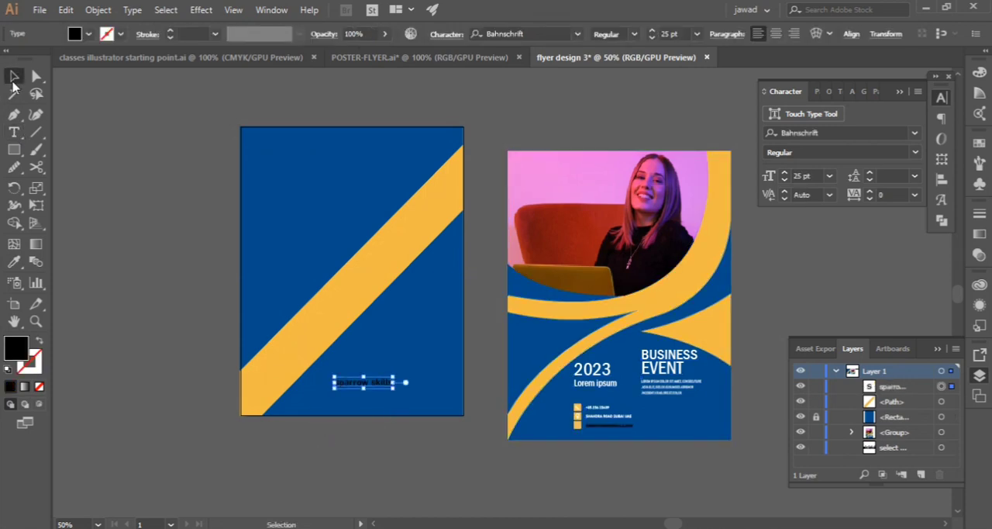
pyautogui.click(14, 262)
pyautogui.click(292, 336)
pyautogui.press('v')
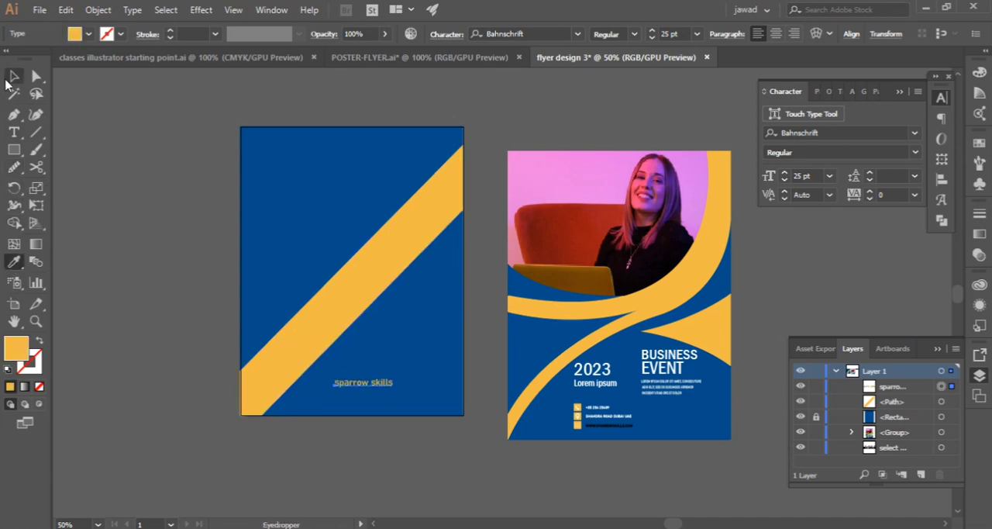
# Set the "sparrow skills" text in Rockwell Condensed Bold, enlarge it and move it close to the artboard's bottom edge
pyautogui.click(915, 153)
pyautogui.click(915, 132)
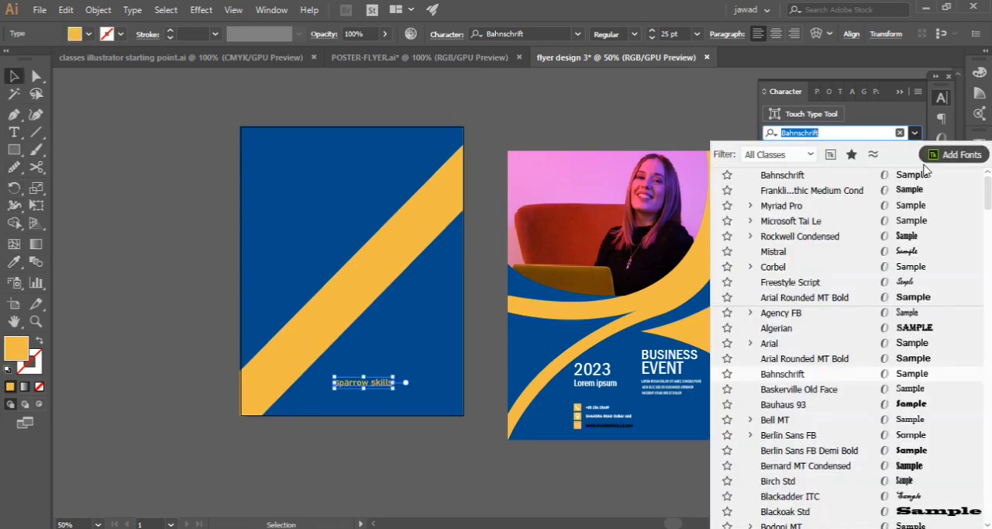
pyautogui.click(916, 238)
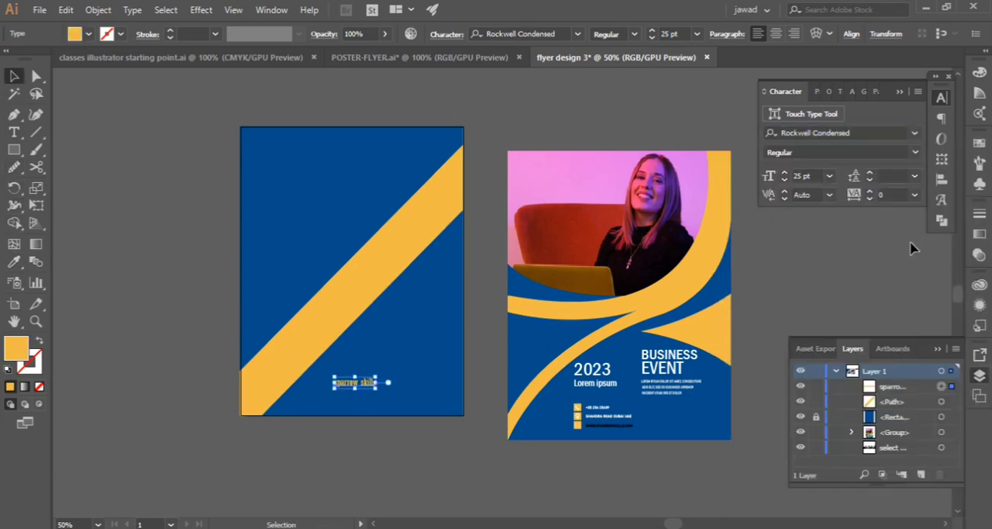
pyautogui.click(916, 152)
pyautogui.click(881, 185)
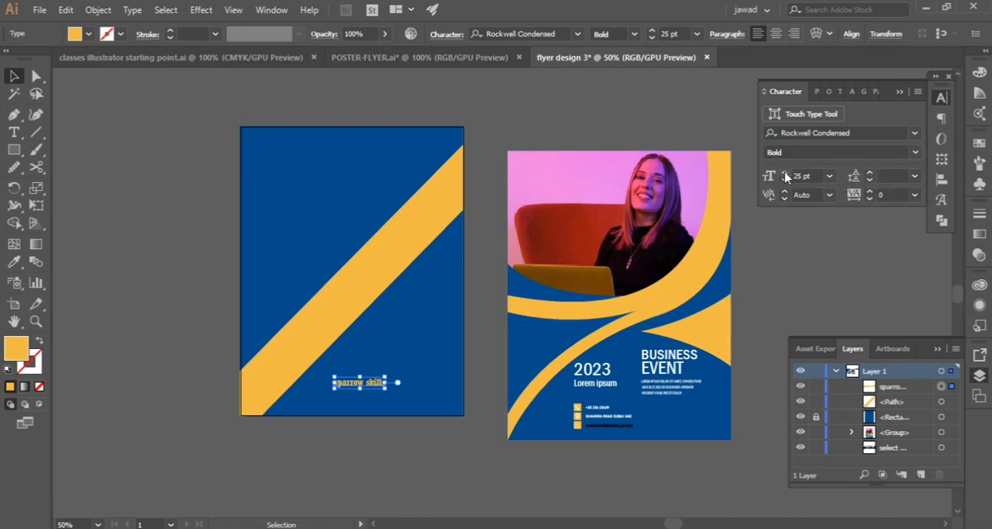
pyautogui.click(785, 176)
pyautogui.moveTo(364, 380); pyautogui.dragTo(357, 402)
pyautogui.click(186, 359)
# Scale the finished flyer group down to about 4.16 by 5.38 in and move it onto the centre of the blue artboard
pyautogui.click(692, 432)
pyautogui.moveTo(731, 440); pyautogui.dragTo(685, 366)
pyautogui.moveTo(633, 300); pyautogui.dragTo(367, 273)
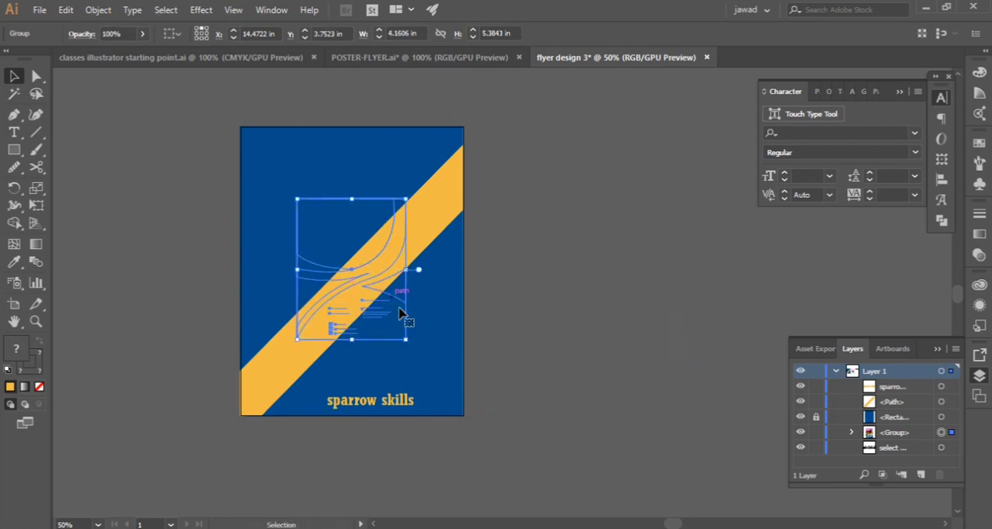
# Bring the flyer group to the front and enlarge it from its centre to about 6.46 by 8.36 in
pyautogui.rightClick(368, 278)
pyautogui.click(538, 423)
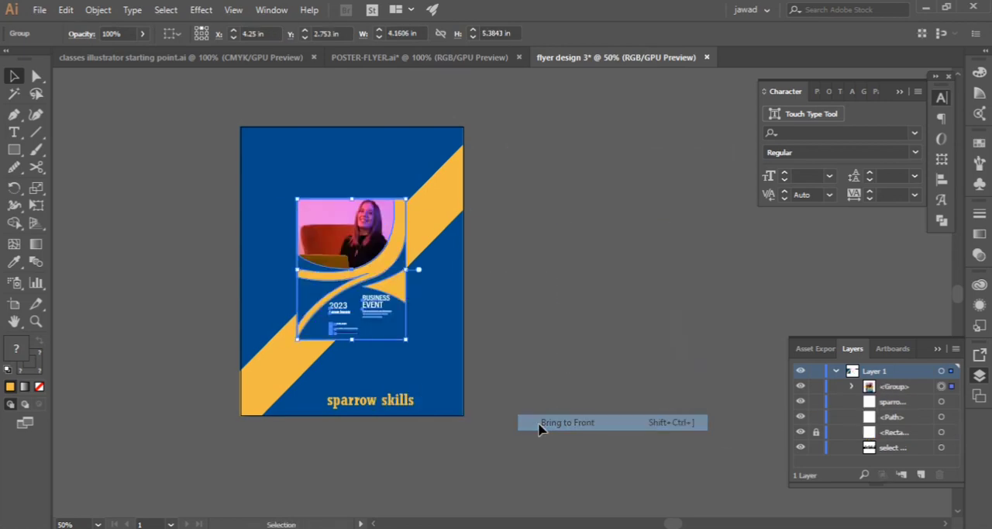
pyautogui.moveTo(406, 341); pyautogui.dragTo(455, 385)
# Apply a black Drop Shadow to the flyer group with Multiply mode, 75% opacity, 0.1 in X and Y offsets and 0.07 in blur
pyautogui.click(201, 11)
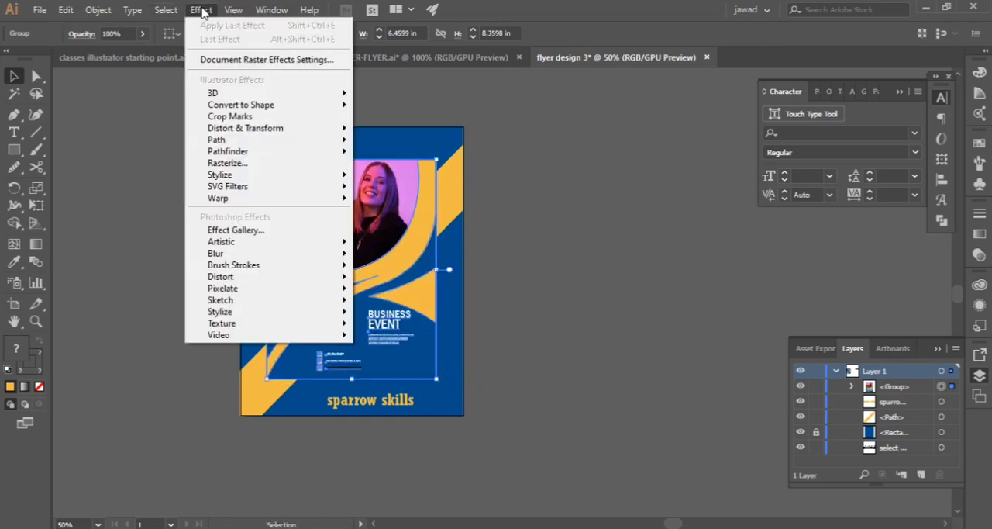
pyautogui.moveTo(235, 178)
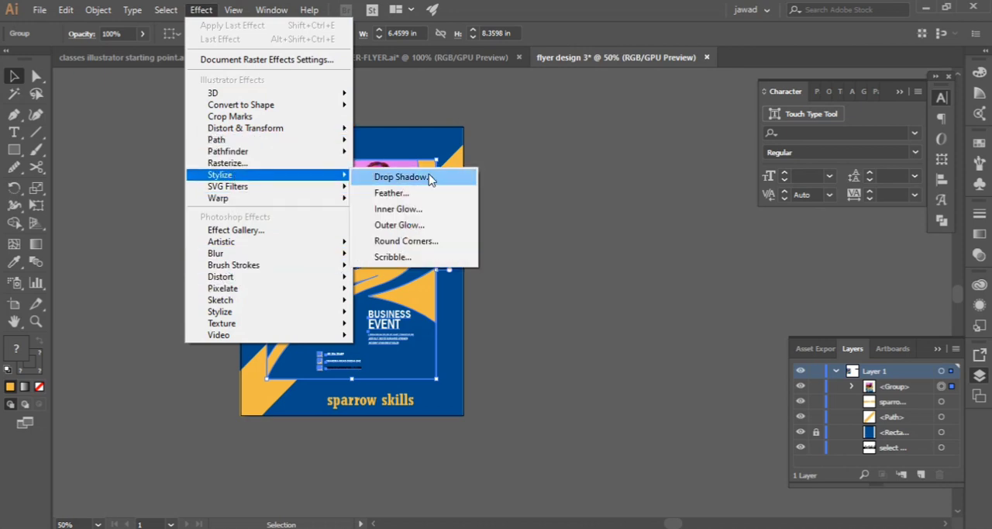
pyautogui.click(432, 176)
pyautogui.click(649, 341)
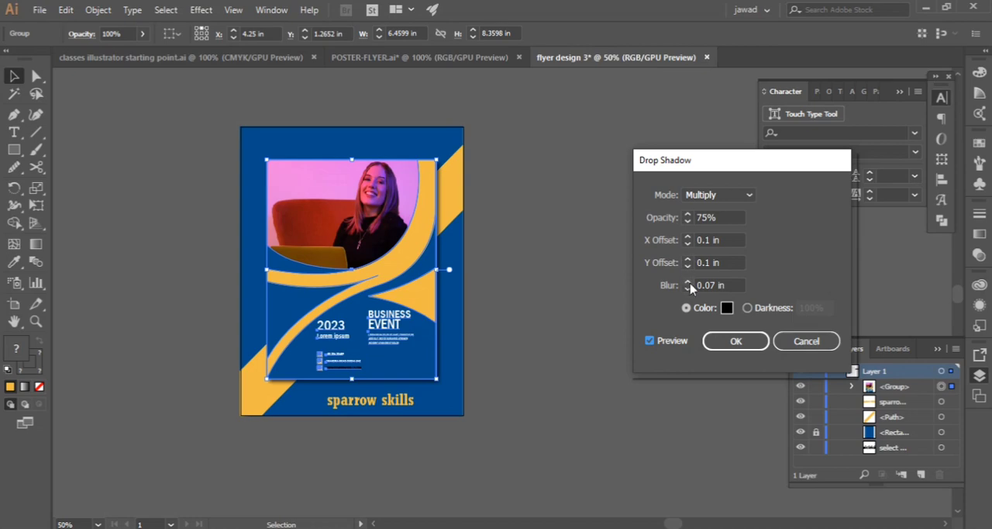
pyautogui.click(736, 341)
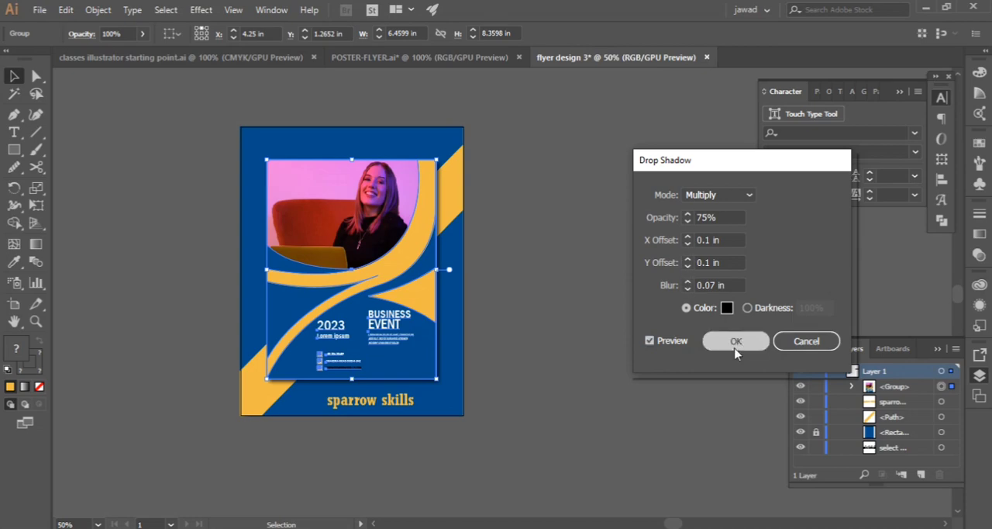
pyautogui.click(561, 332)
pyautogui.scroll(2, 510, 303)
pyautogui.scroll(-1, 501, 303)
pyautogui.scroll(1, 437, 336)
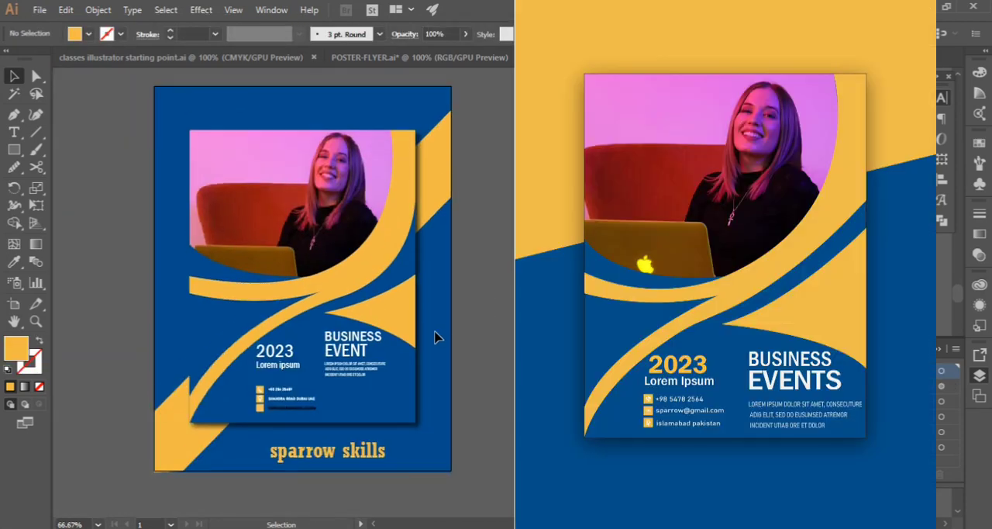